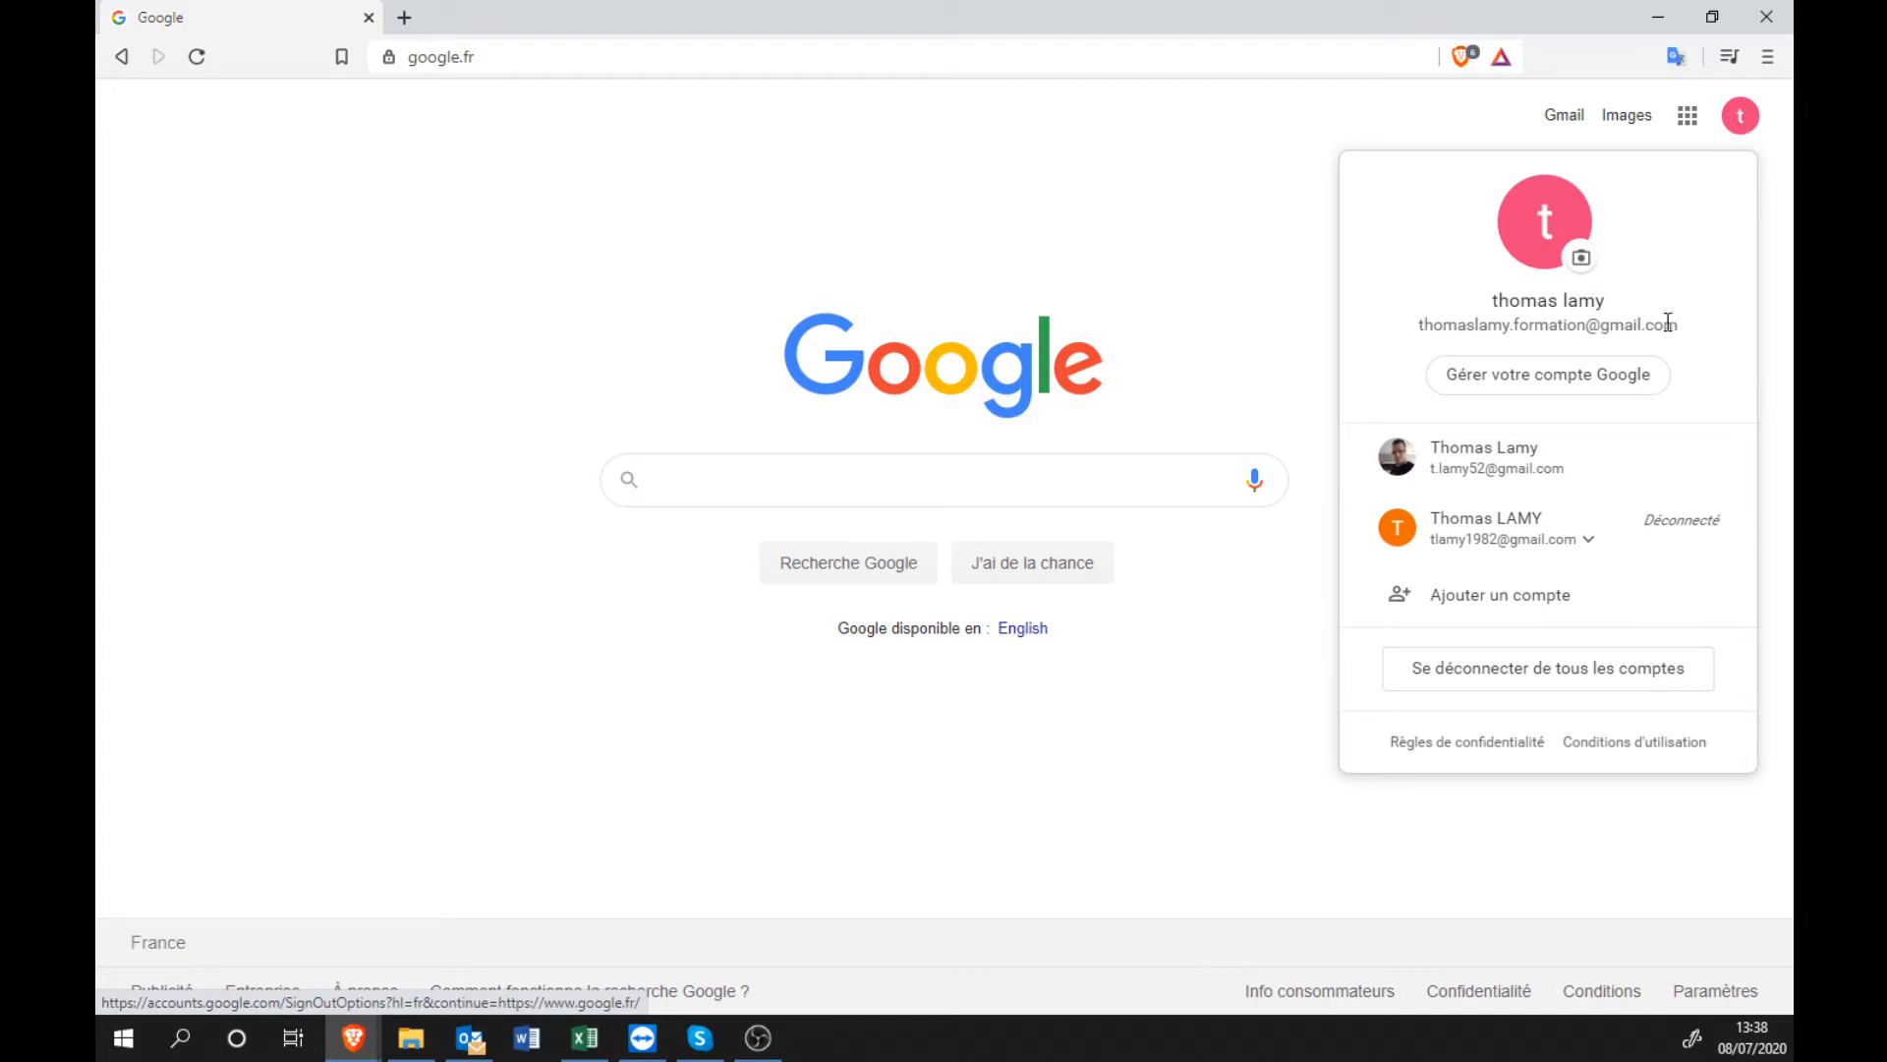
Close the account menu and run a Google search for 'jamboard'.
{"action": "left_click_drag", "start_coordinate": [1615, 319], "coordinate": [1681, 324]}
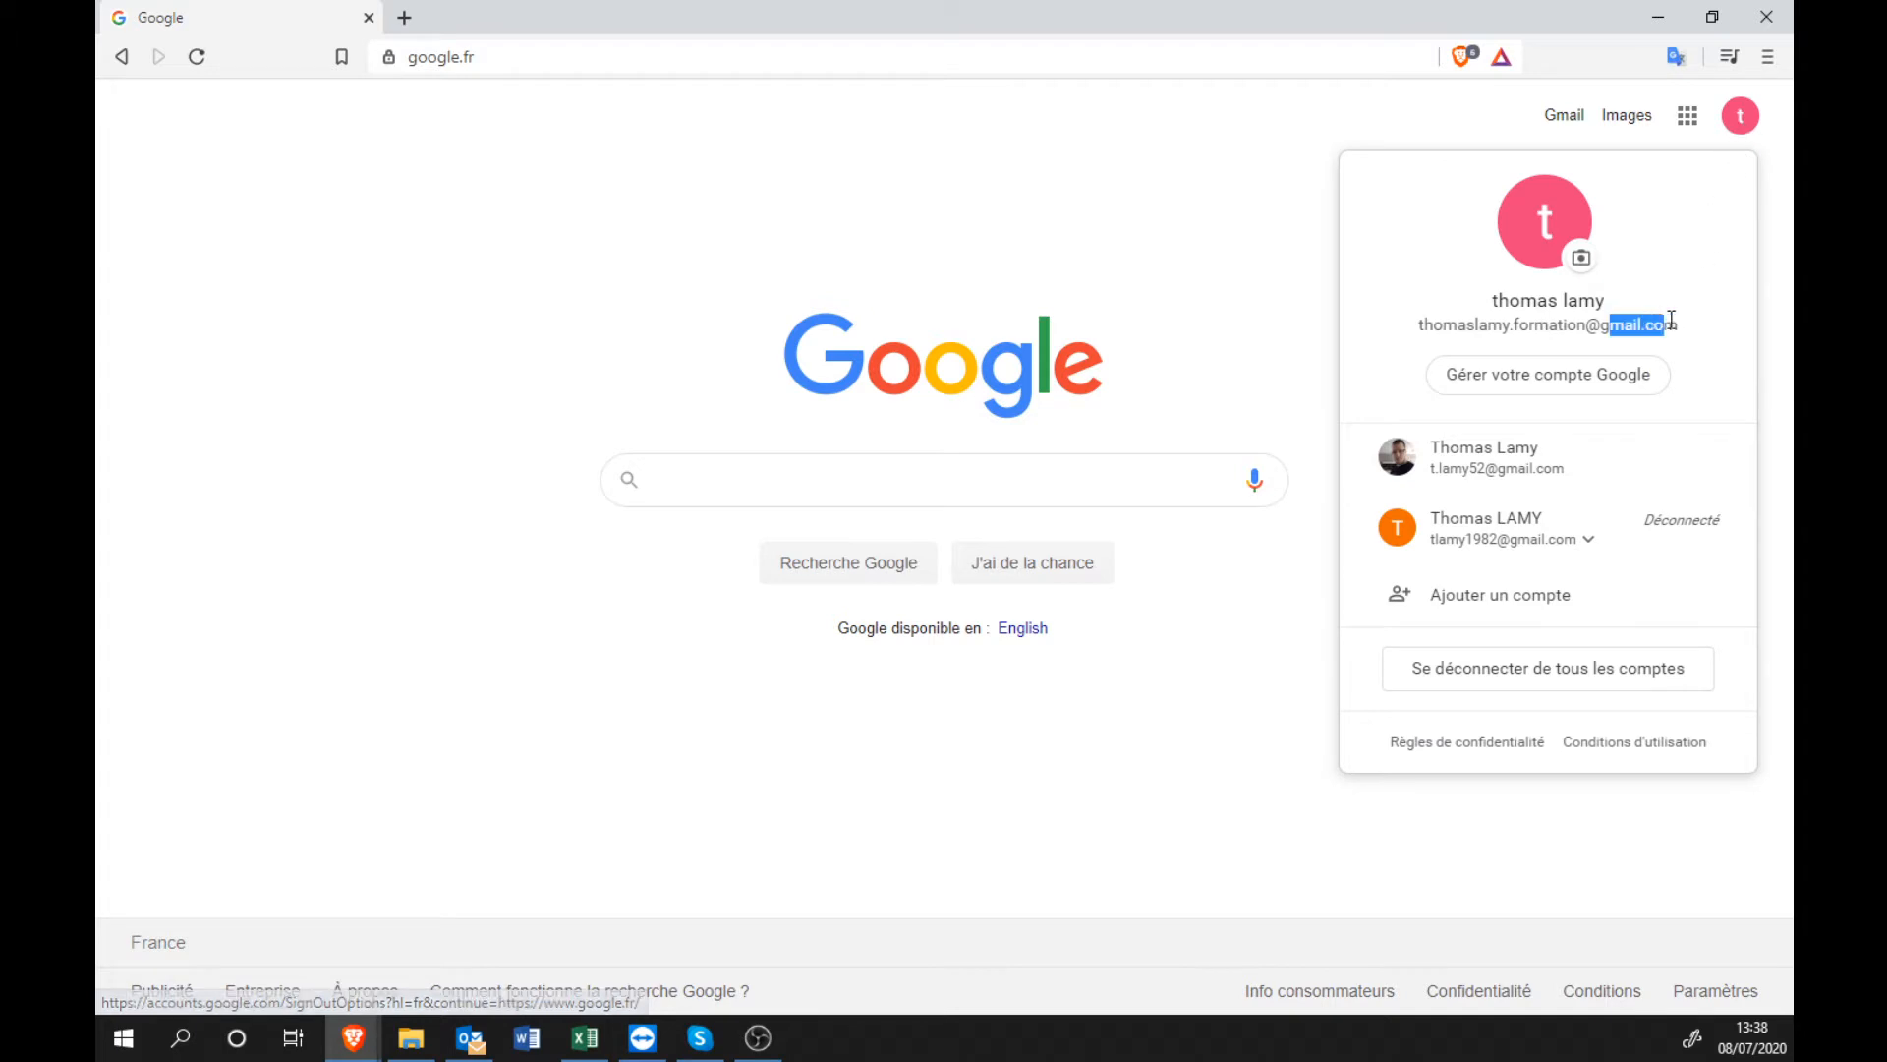
{"action": "left_click", "coordinate": [1060, 207]}
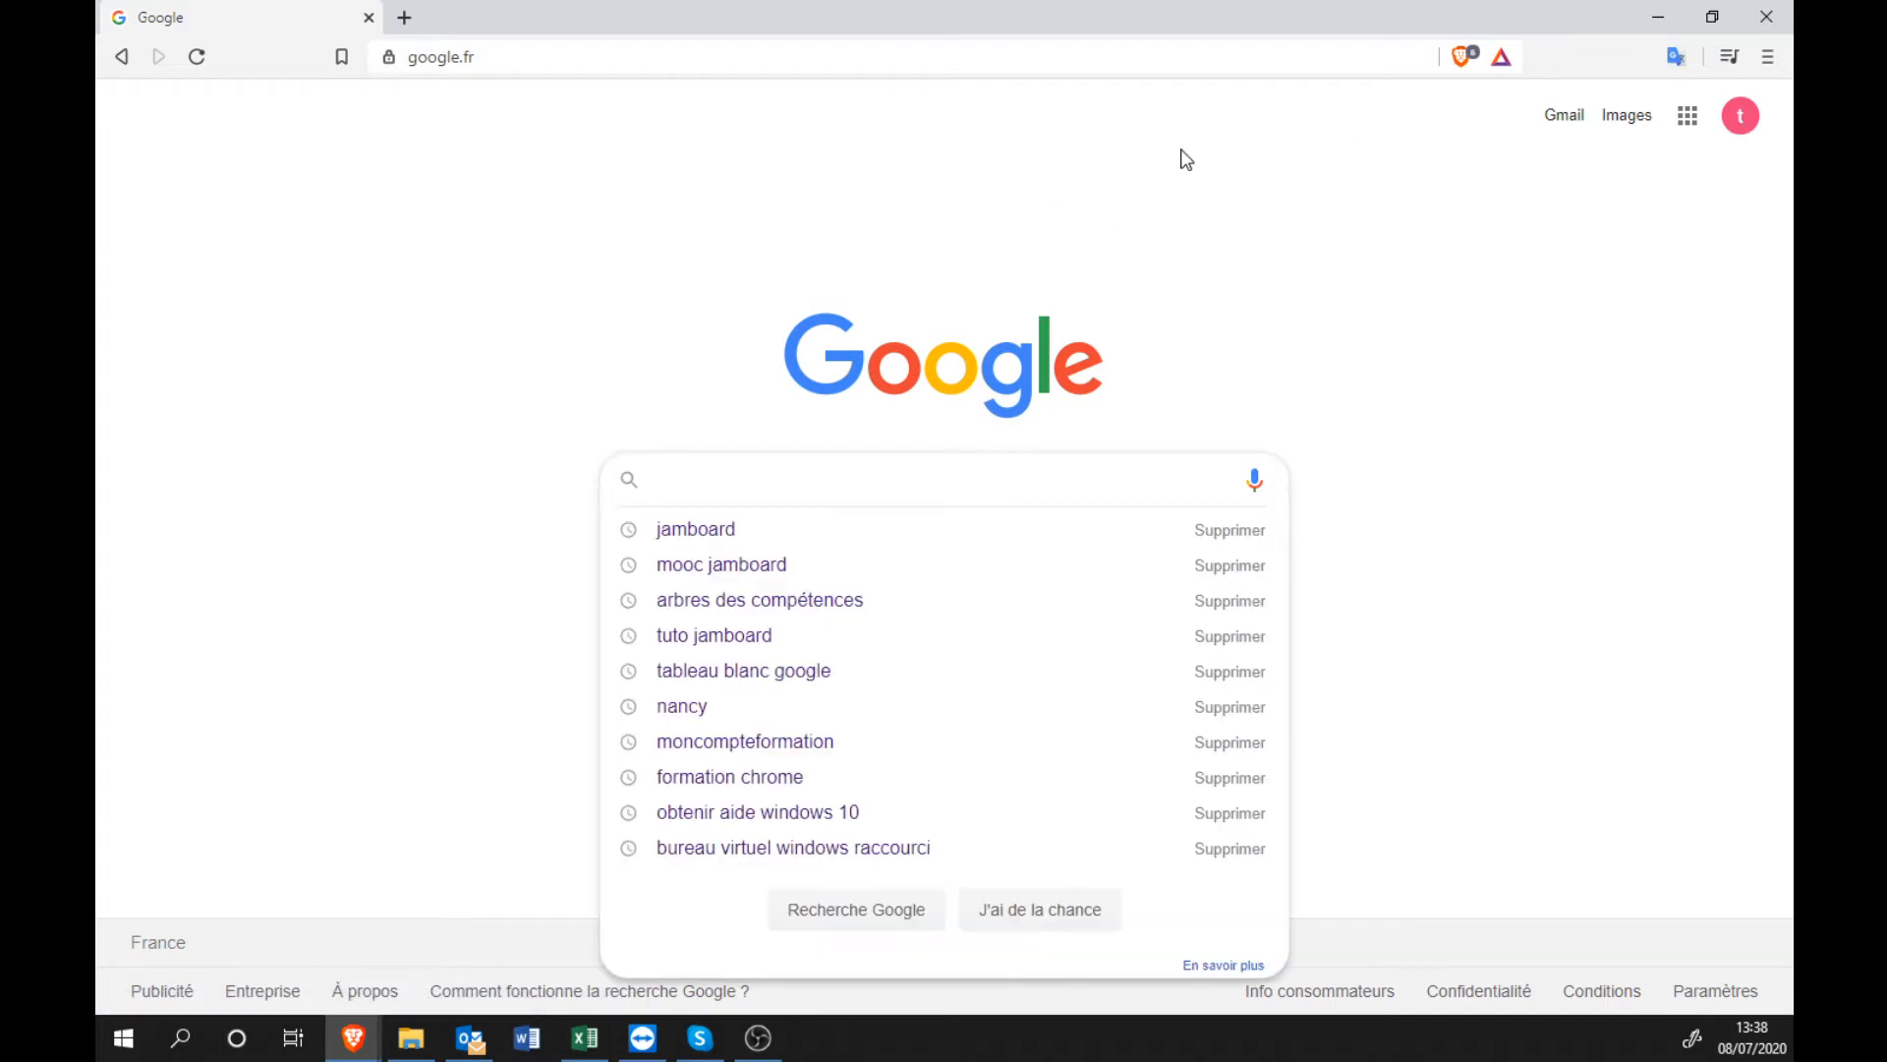
{"action": "type", "text": "jamboard"}
{"action": "key", "text": "Return"}
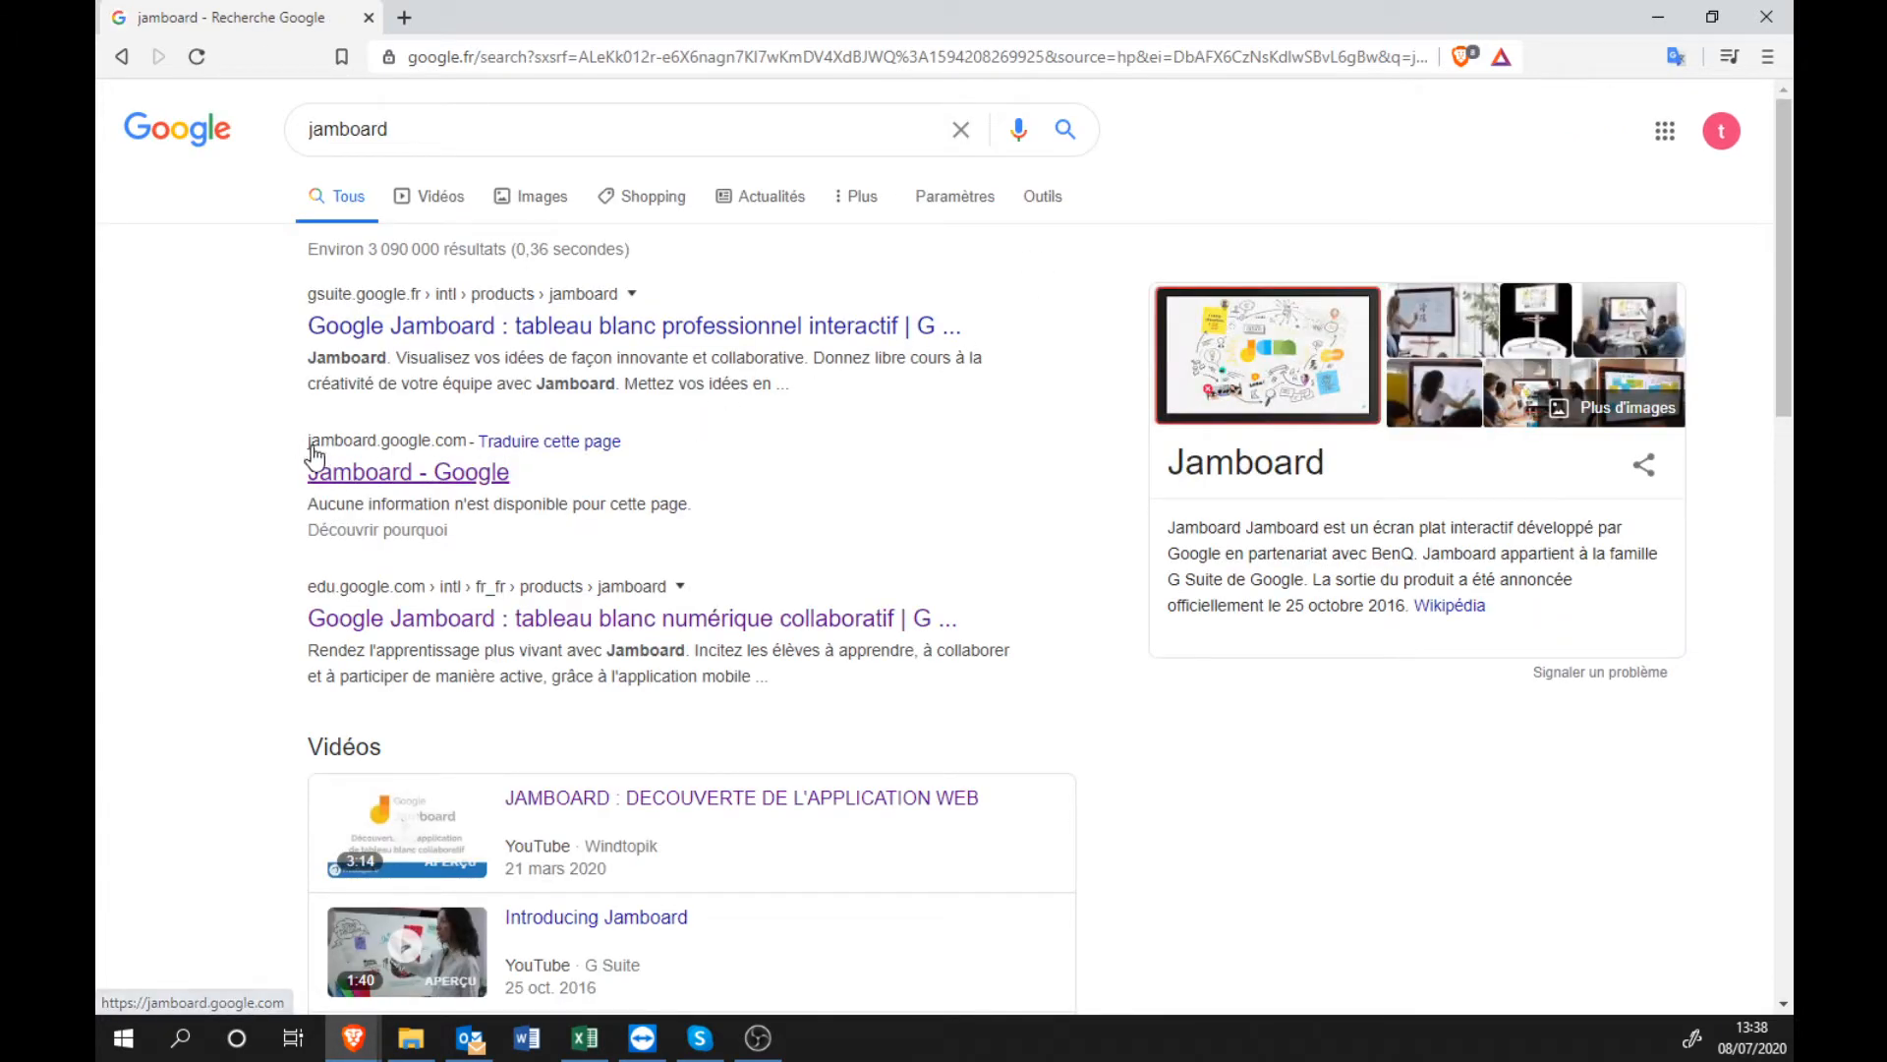
Open Jamboard from the search results and create a new blank jam.
{"action": "left_click", "coordinate": [423, 470]}
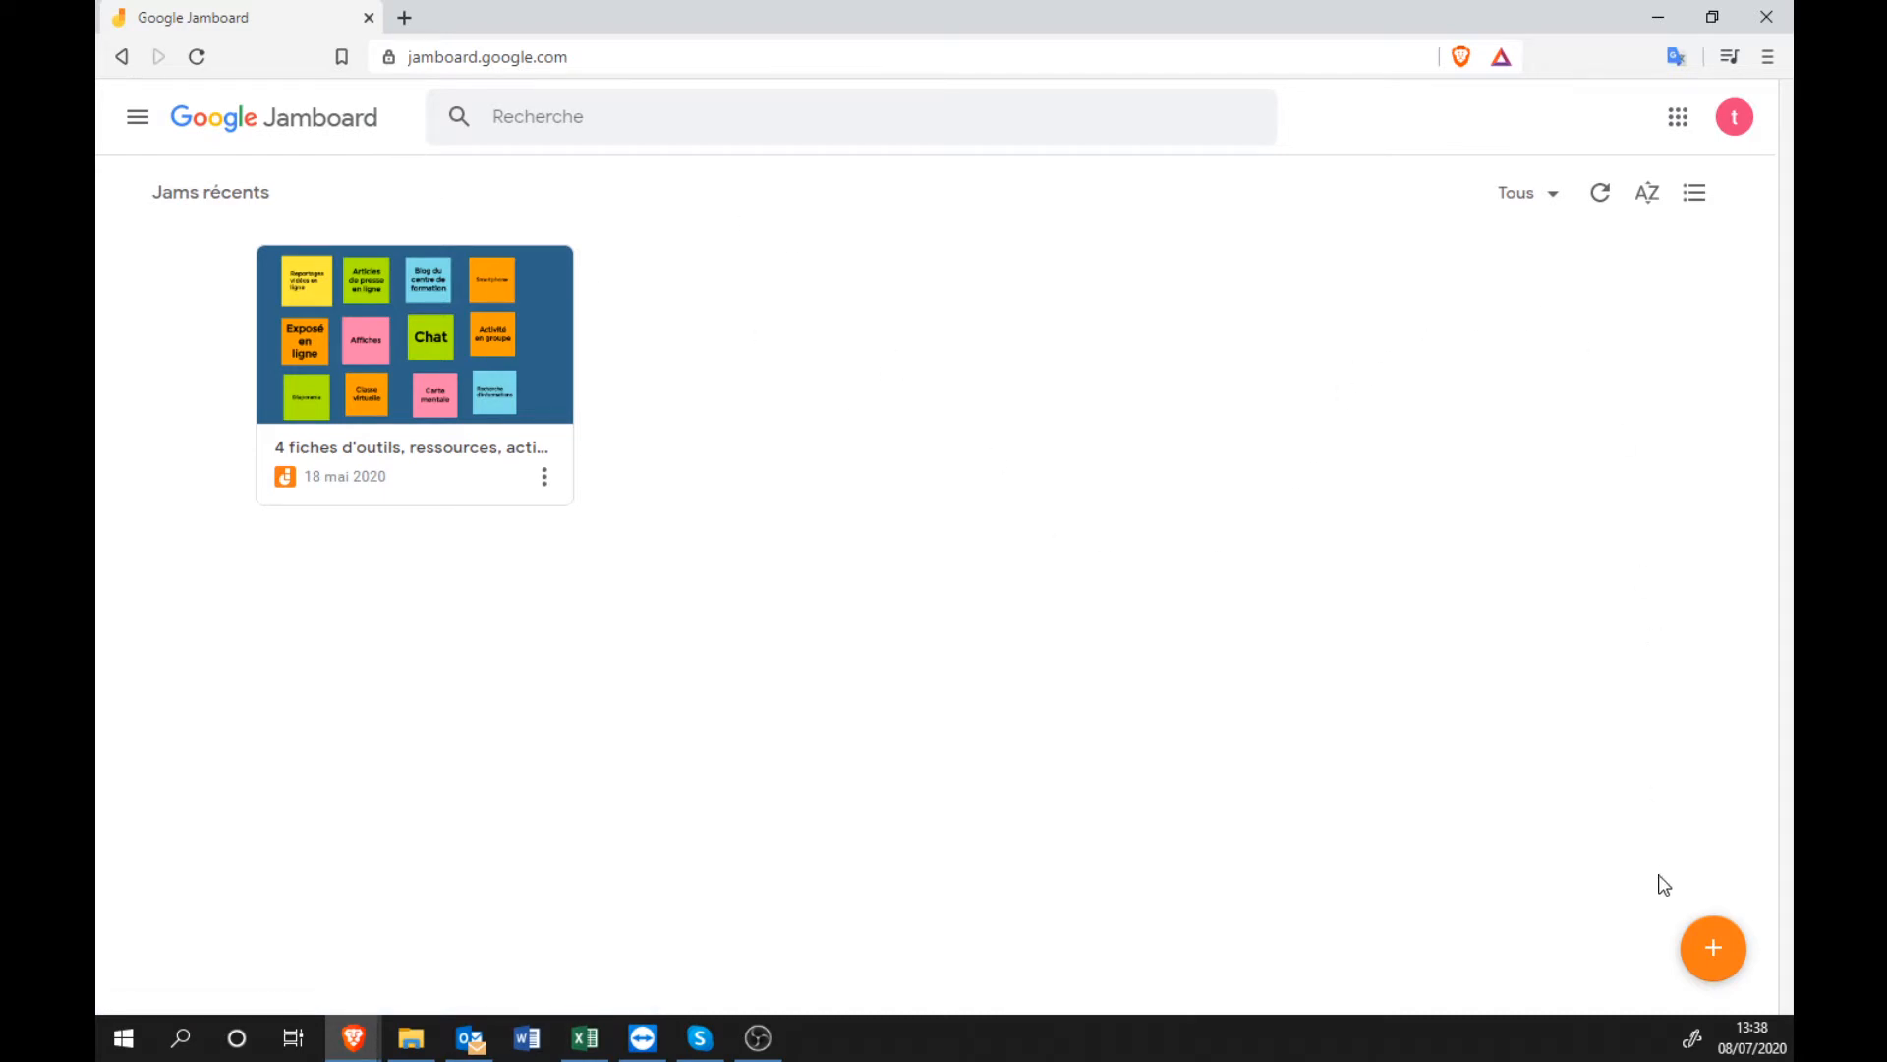
{"action": "left_click", "coordinate": [1714, 961]}
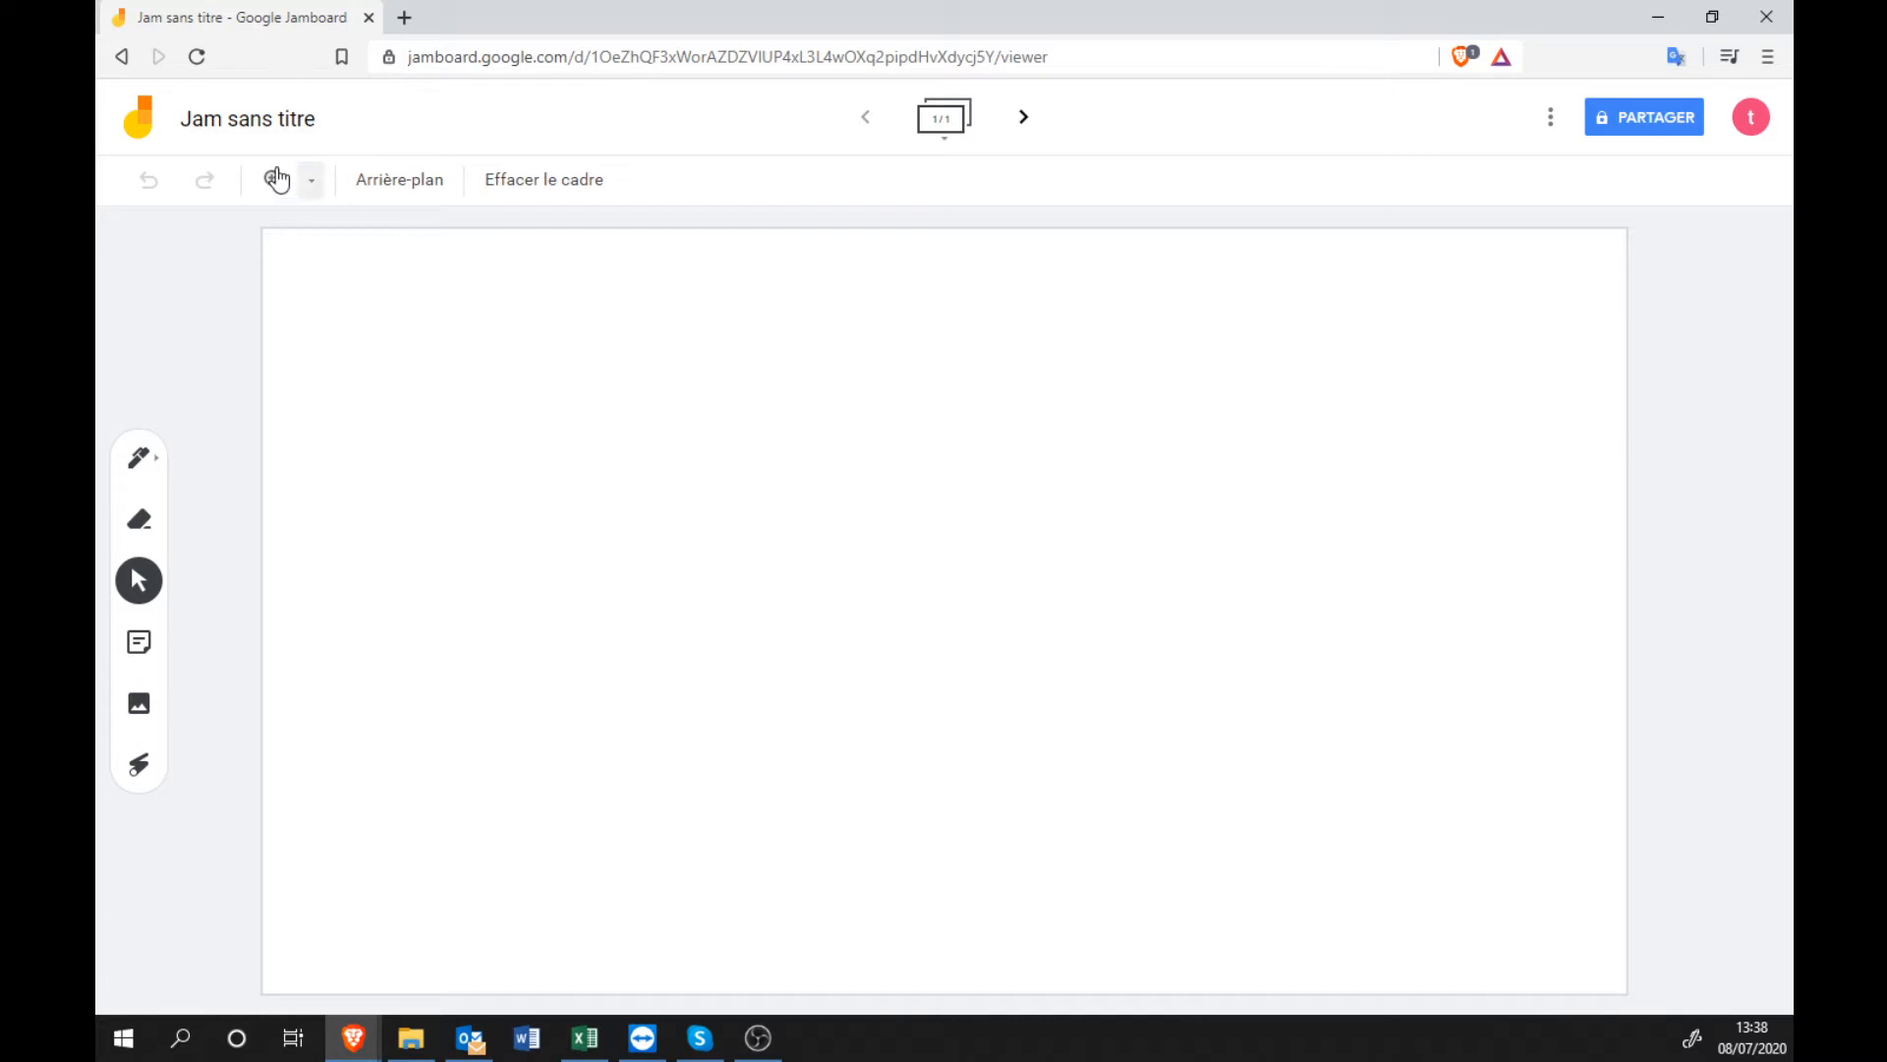
Rename 'Jam sans titre' to 'Tuto jamboard', correcting a typo before confirming.
{"action": "left_click", "coordinate": [270, 135]}
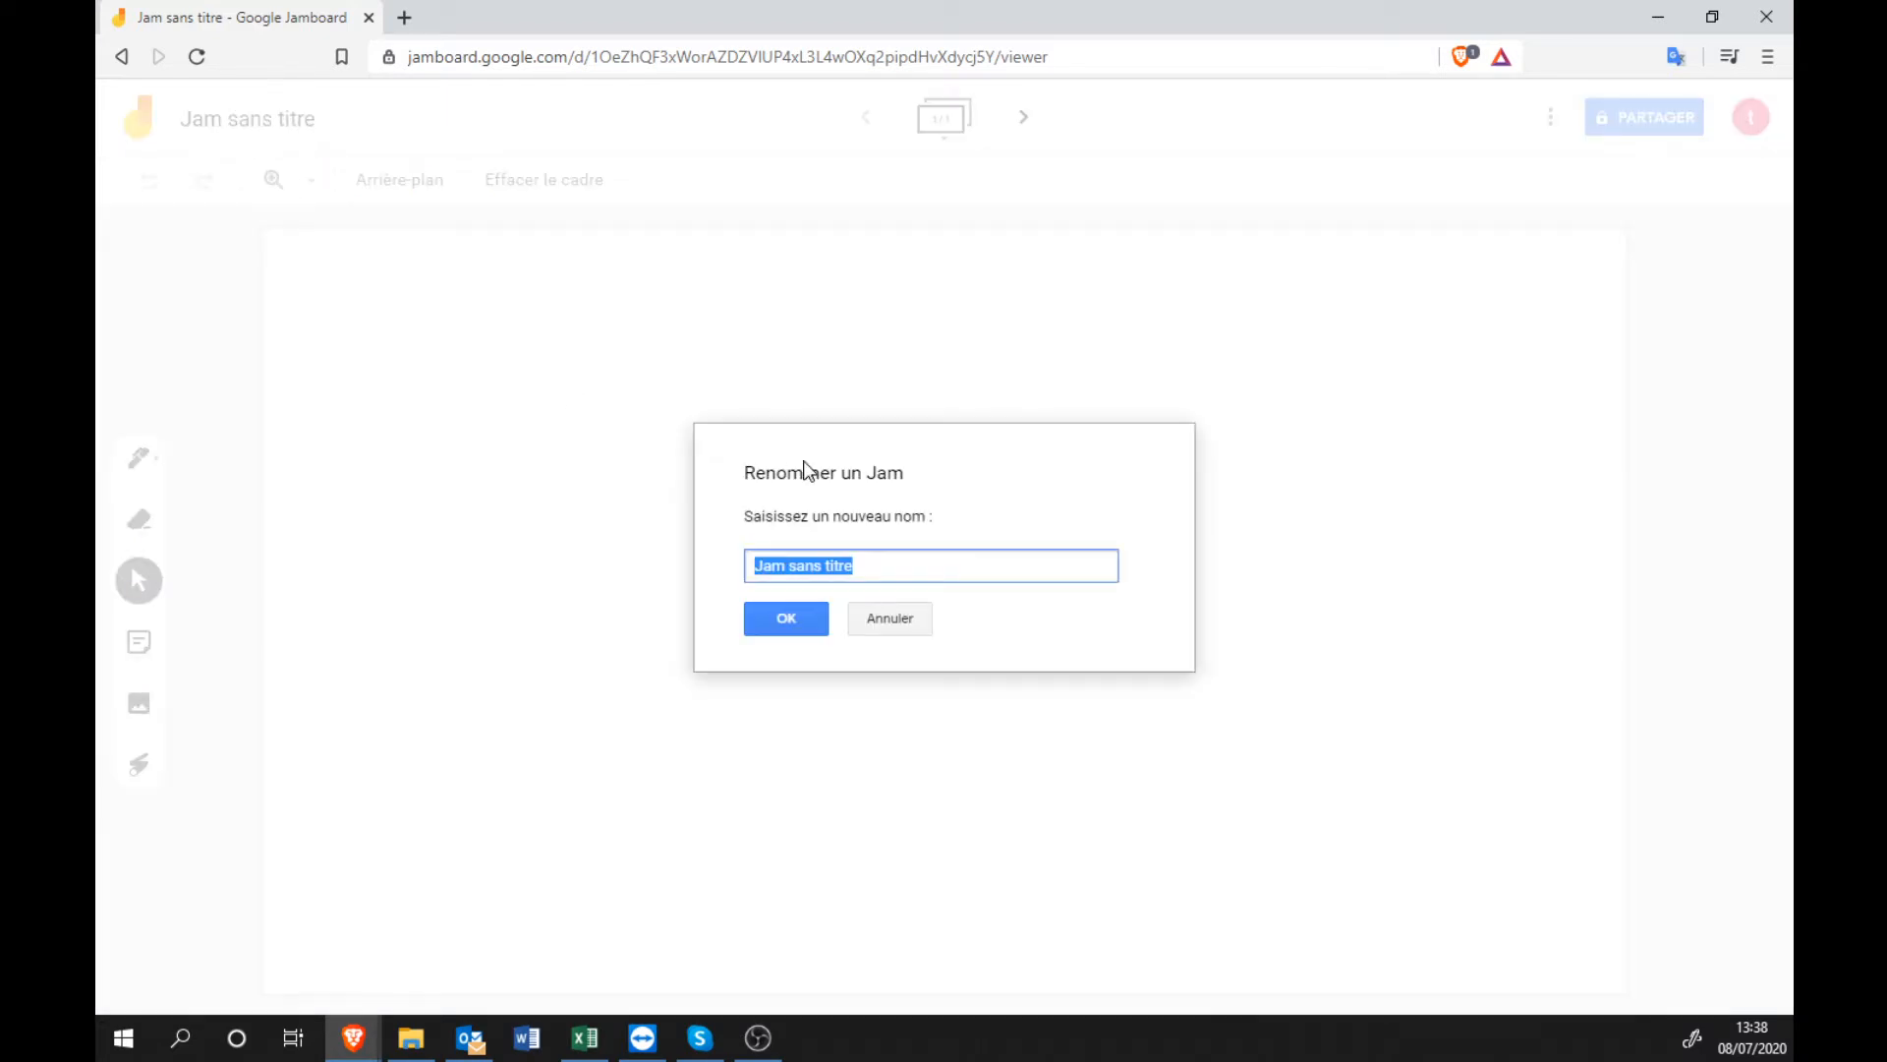
{"action": "type", "text": "Tuto jamboard"}
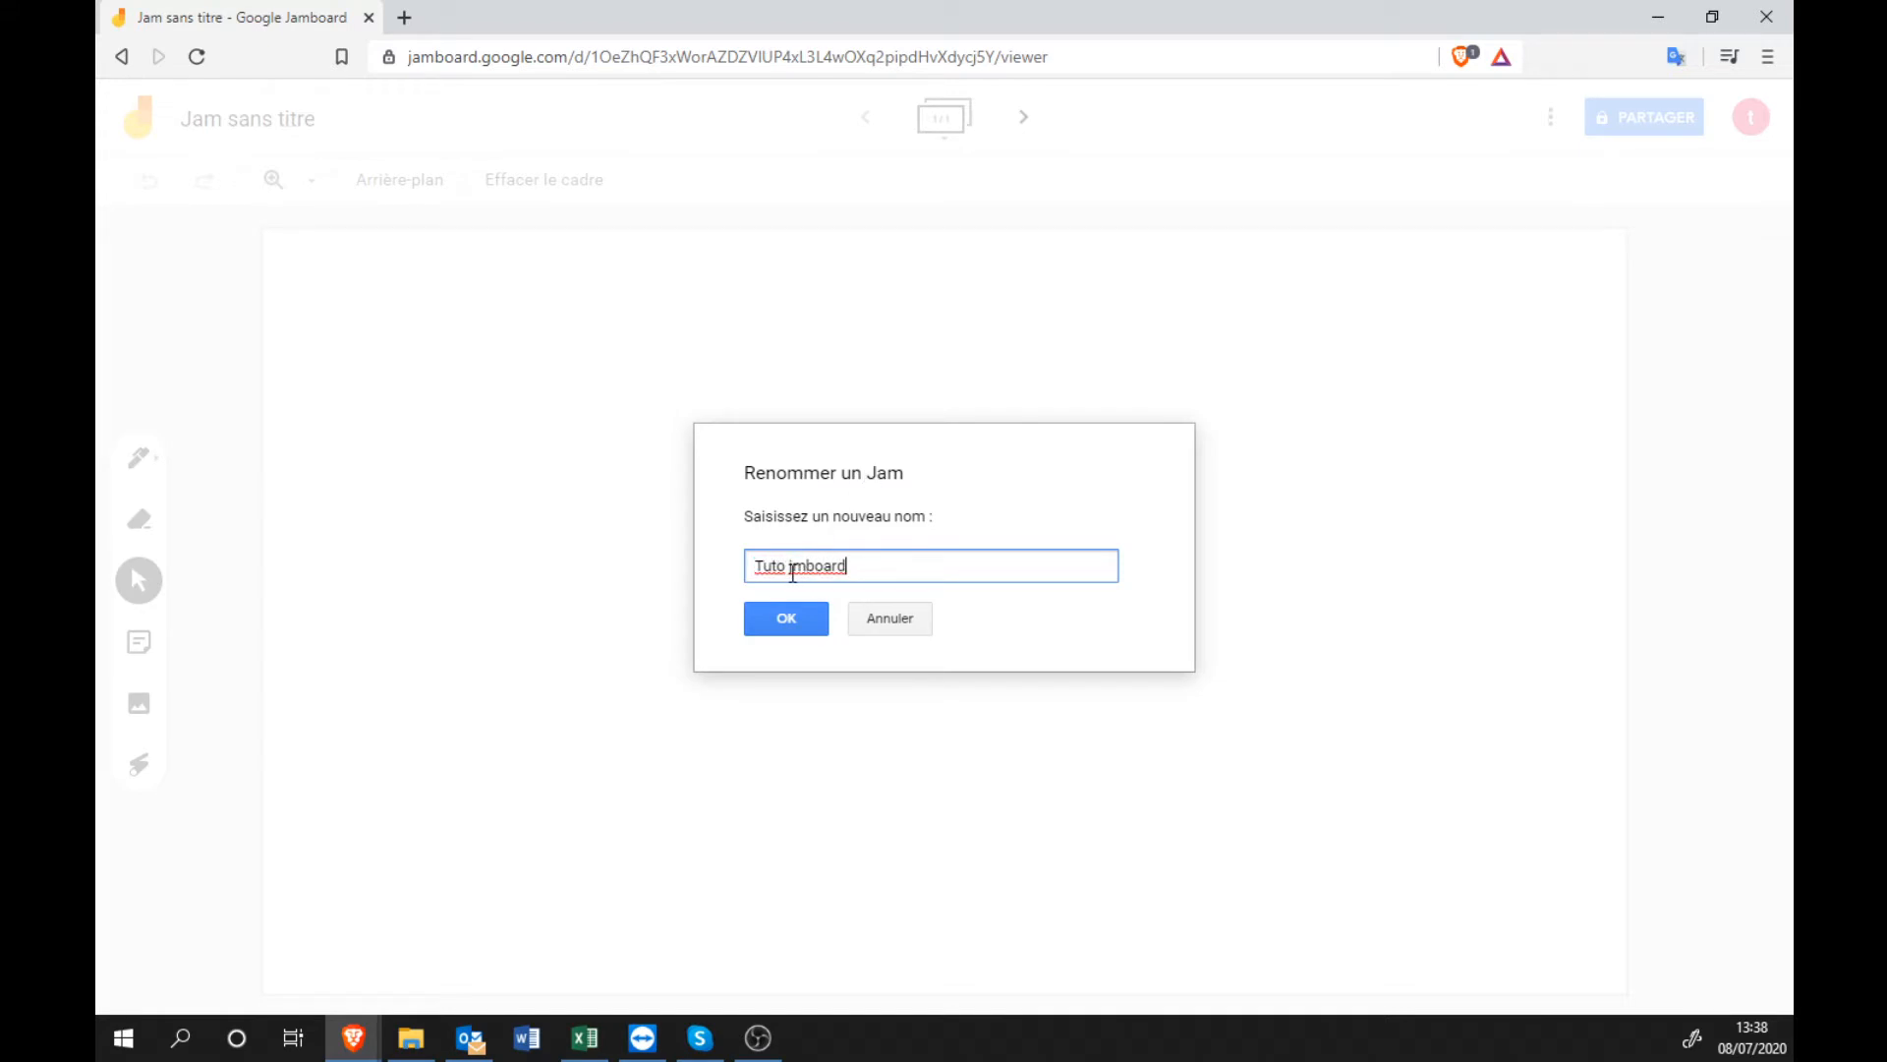
{"action": "left_click", "coordinate": [794, 574]}
{"action": "type", "text": "a"}
{"action": "key", "text": "BackSpace"}
{"action": "key", "text": "Right"}
{"action": "type", "text": "a"}
{"action": "left_click", "coordinate": [764, 629]}
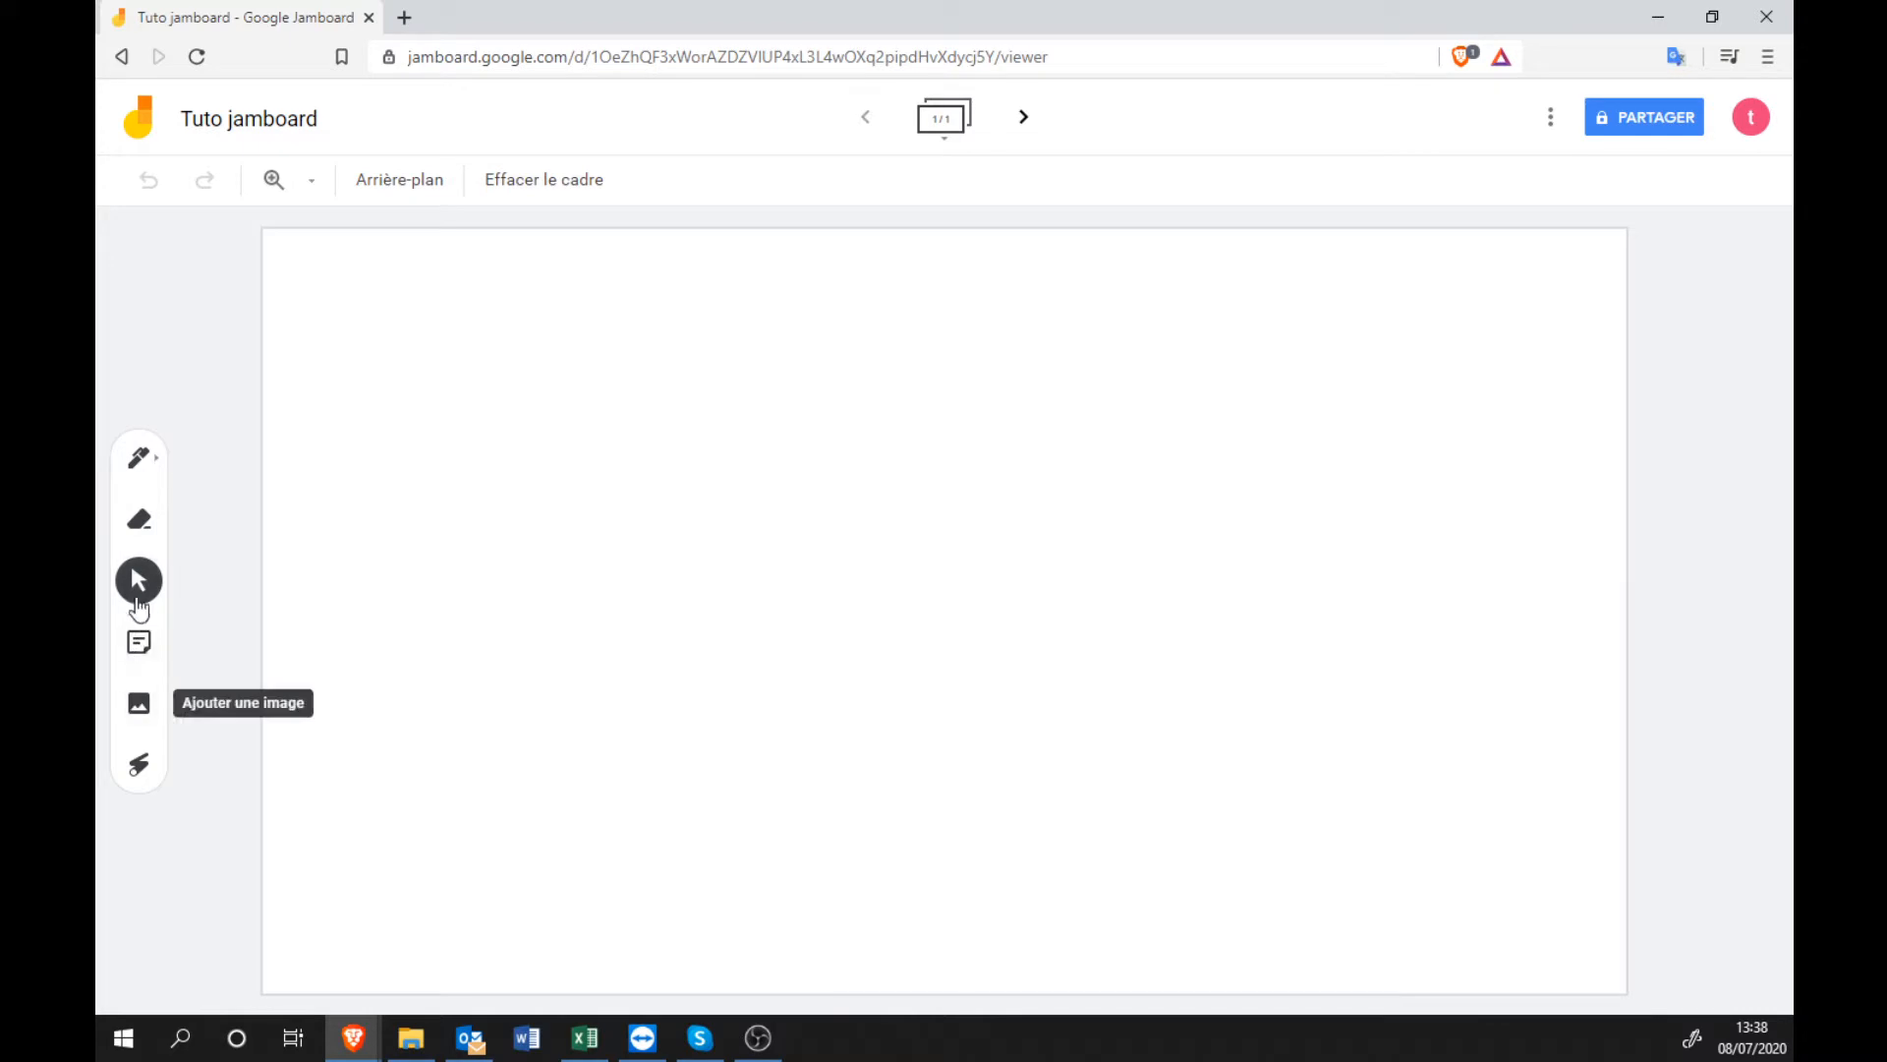
Try the pen, its options, the eraser and laser pointer, then start adding an image.
{"action": "left_click", "coordinate": [144, 474]}
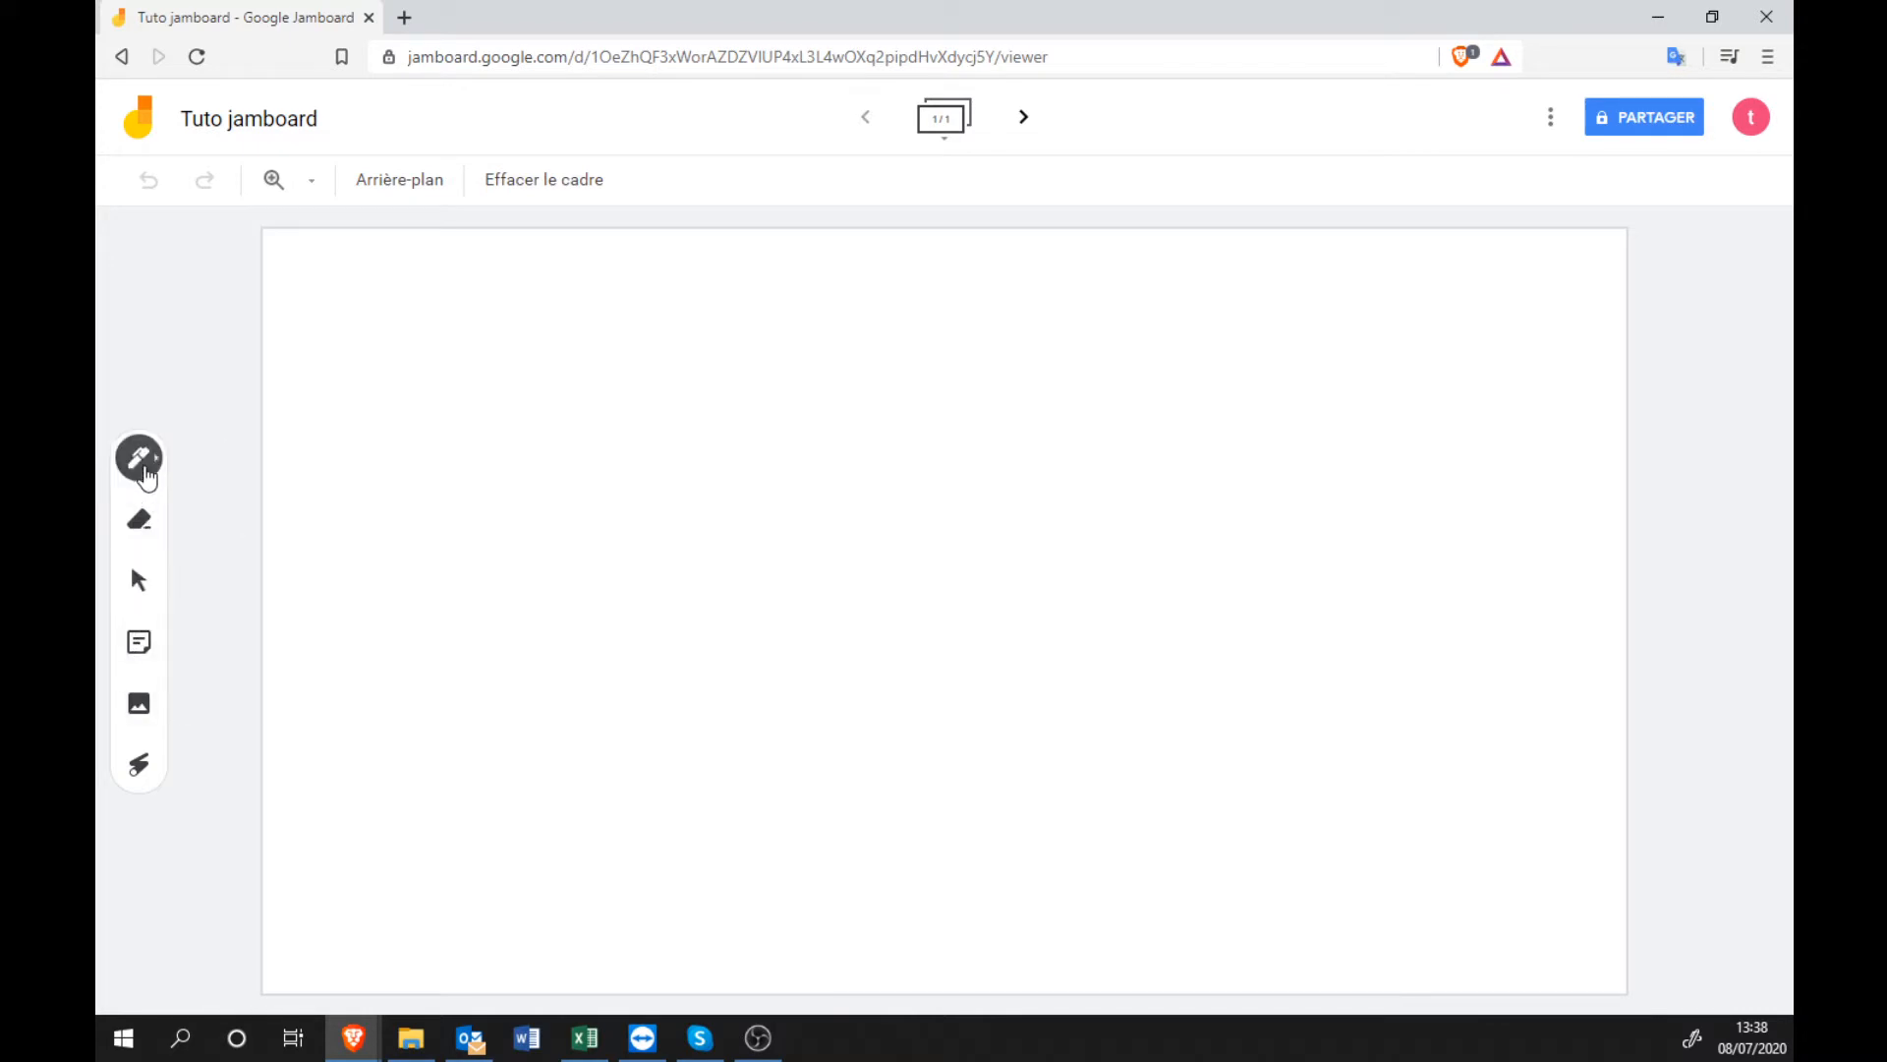
{"action": "left_click", "coordinate": [145, 475]}
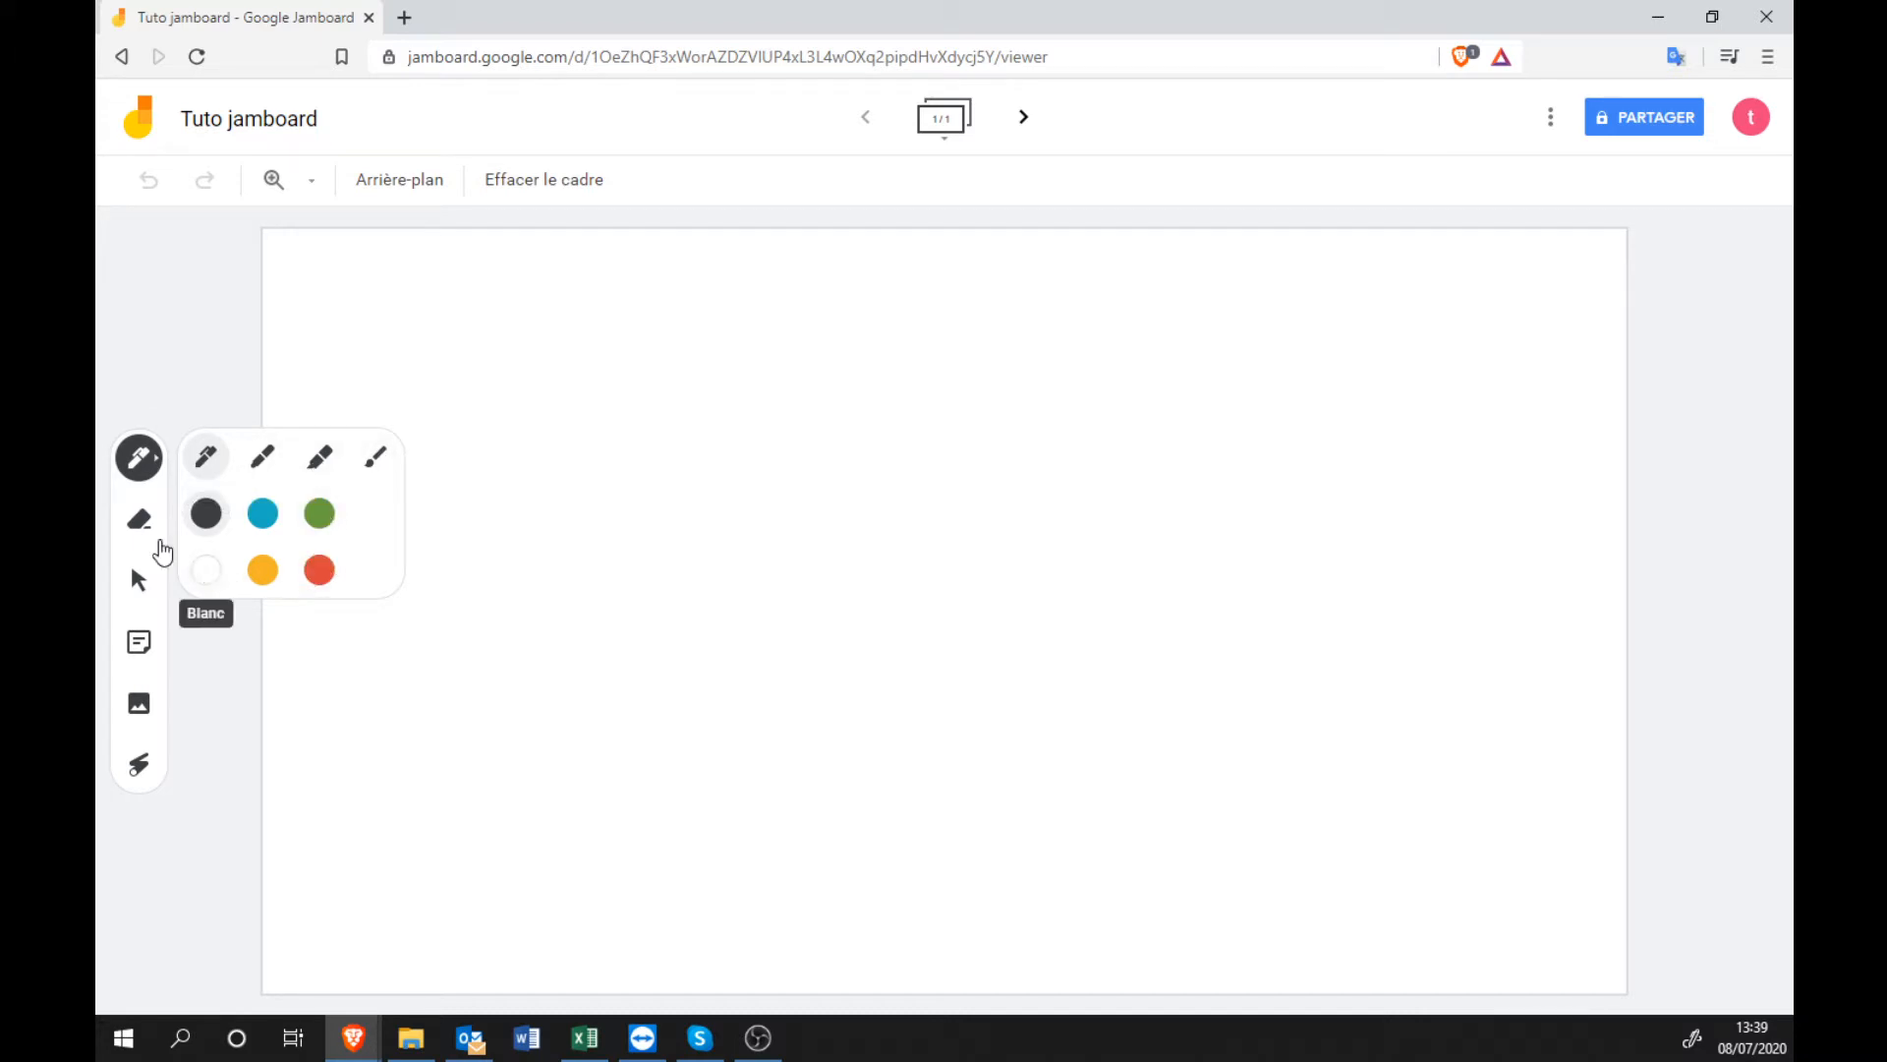
{"action": "left_click", "coordinate": [135, 531]}
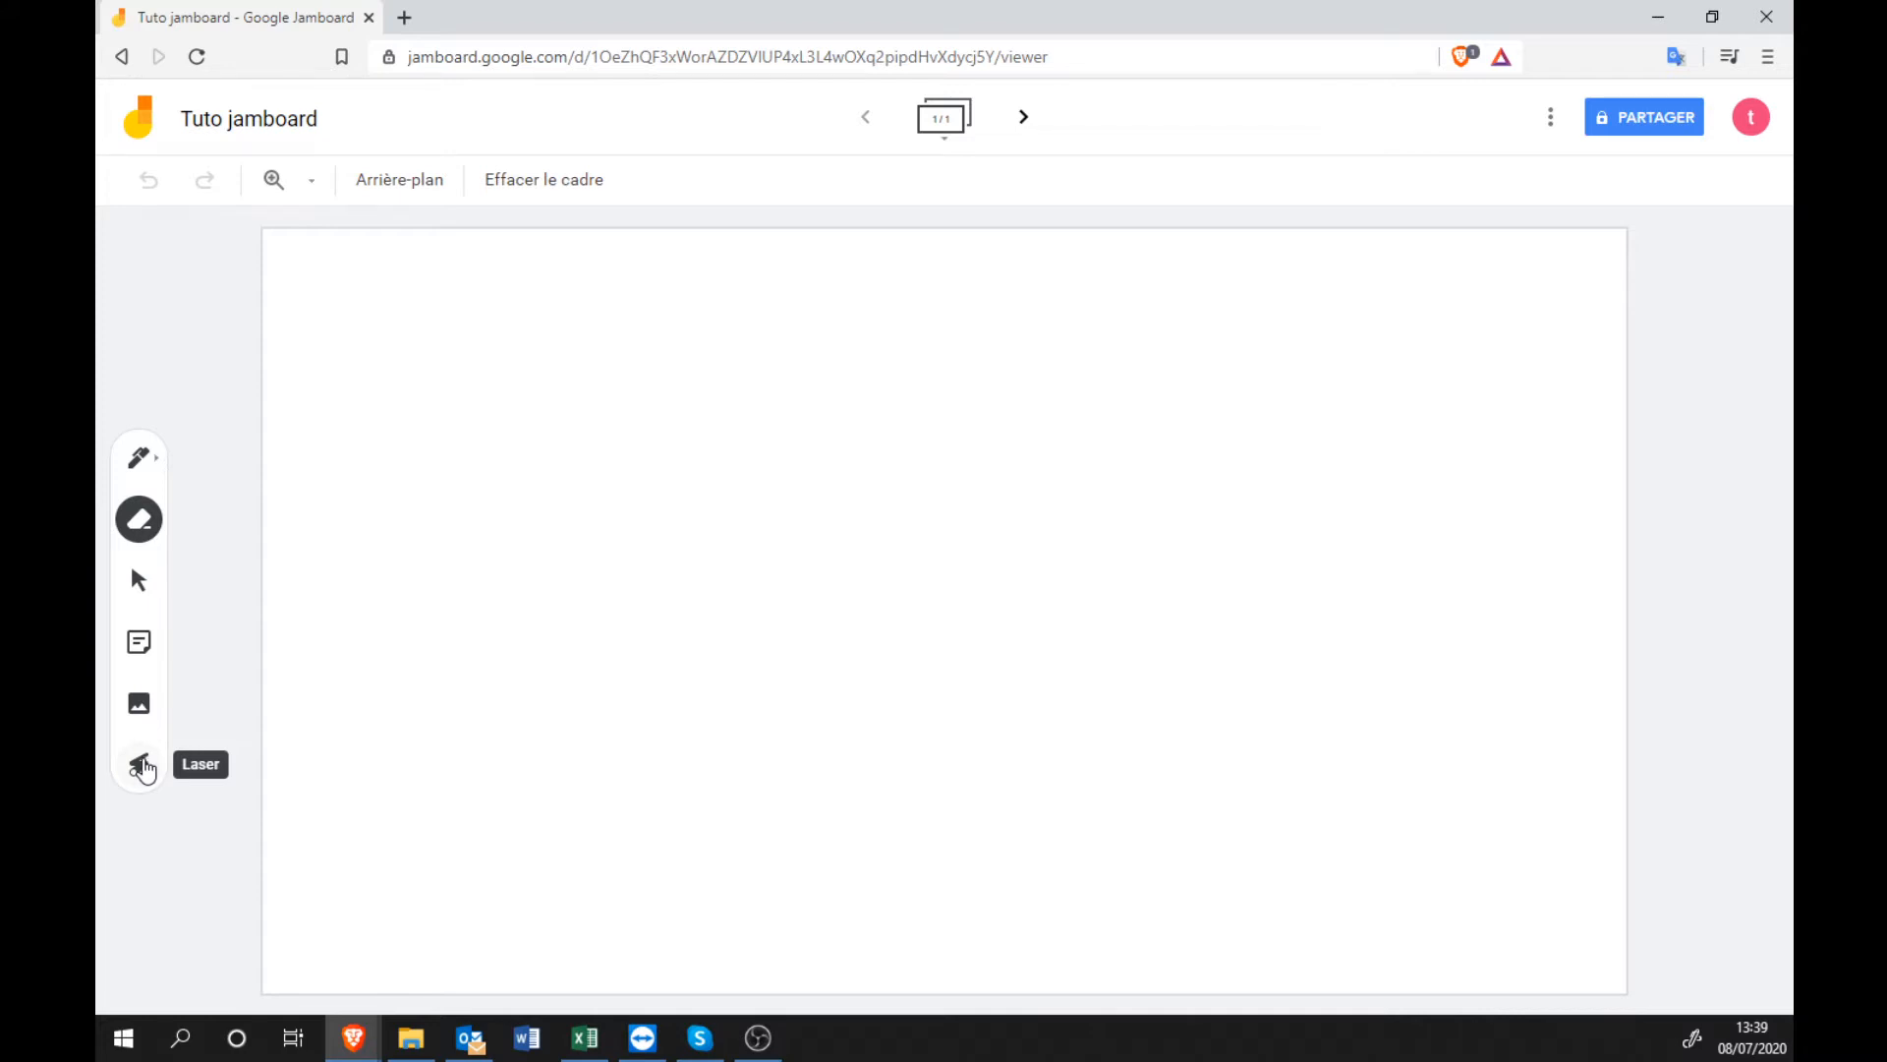
{"action": "left_click", "coordinate": [142, 766]}
{"action": "mouse_move", "coordinate": [1192, 597]}
{"action": "left_mouse_down"}
{"action": "mouse_move", "coordinate": [1205, 767]}
{"action": "mouse_move", "coordinate": [855, 451]}
{"action": "left_mouse_up"}
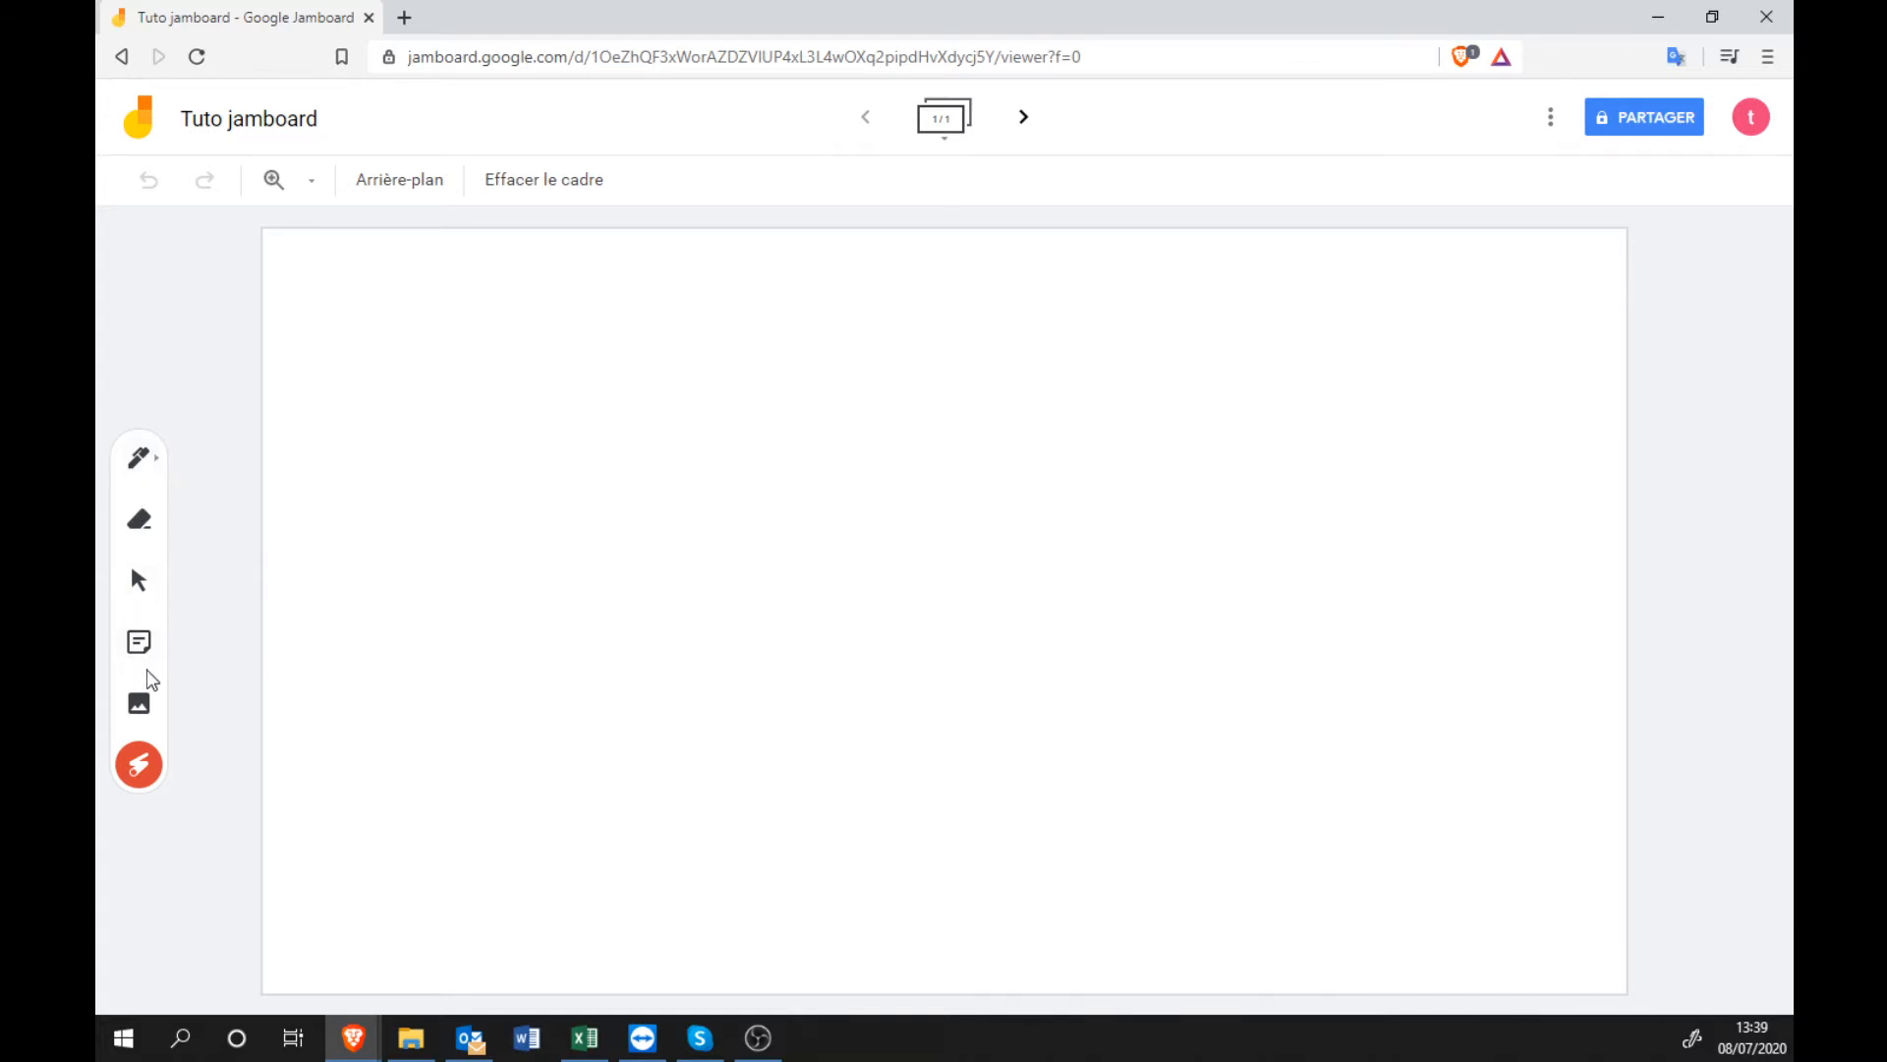
{"action": "left_click", "coordinate": [141, 706]}
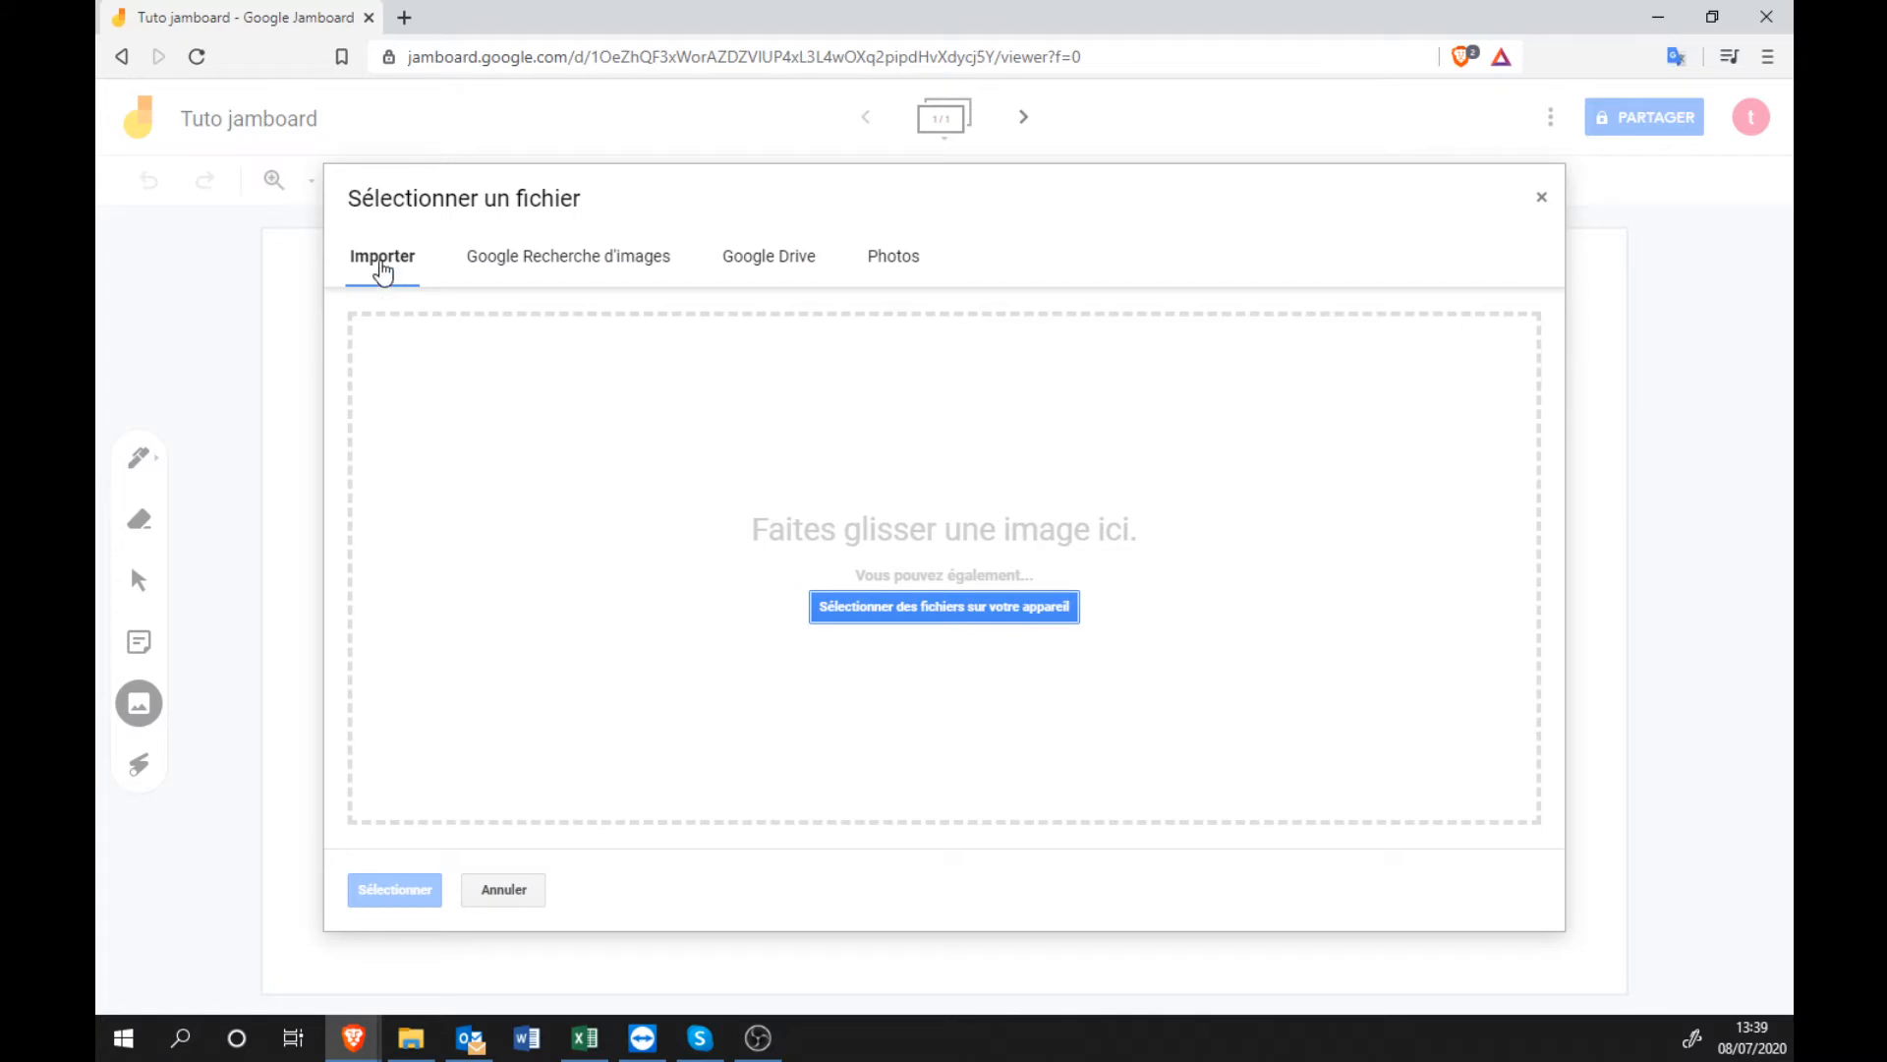
Import arbre.jpg from the computer, move it up and enlarge it to fill the frame.
{"action": "left_click", "coordinate": [945, 618]}
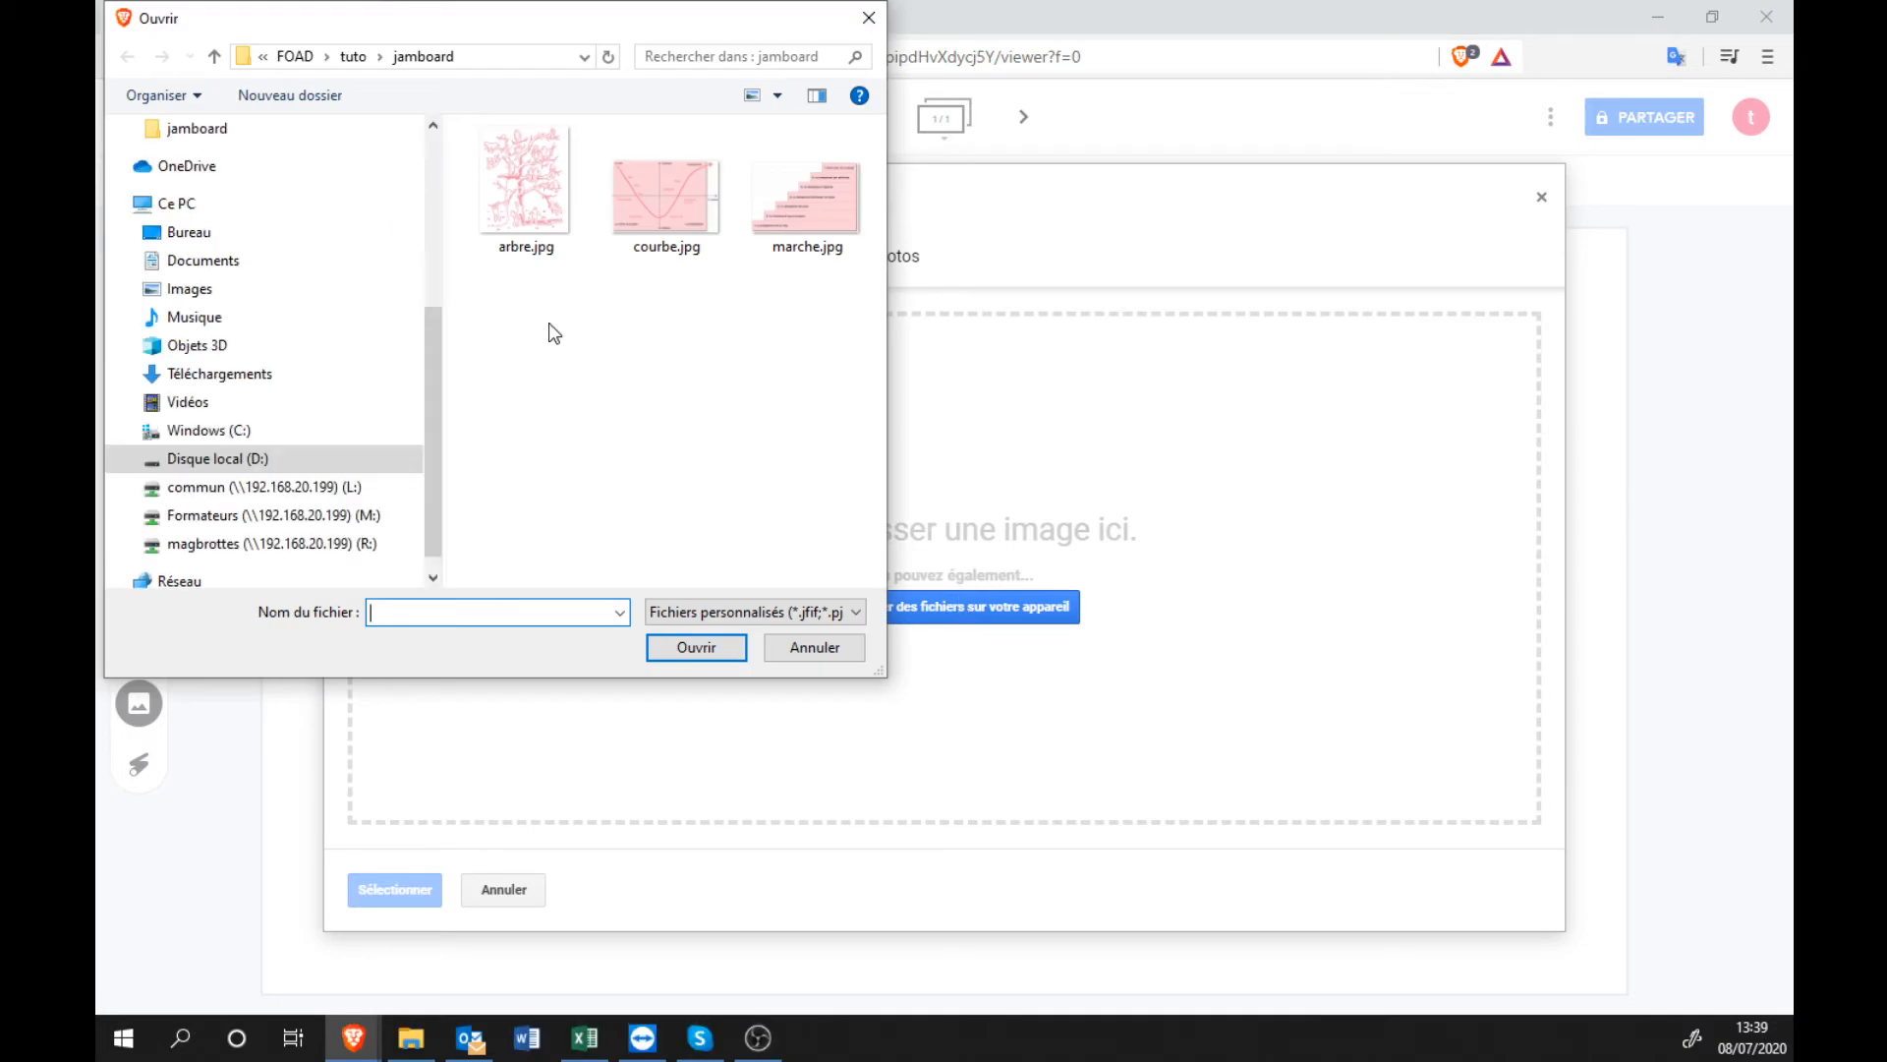
{"action": "double_click", "coordinate": [547, 220]}
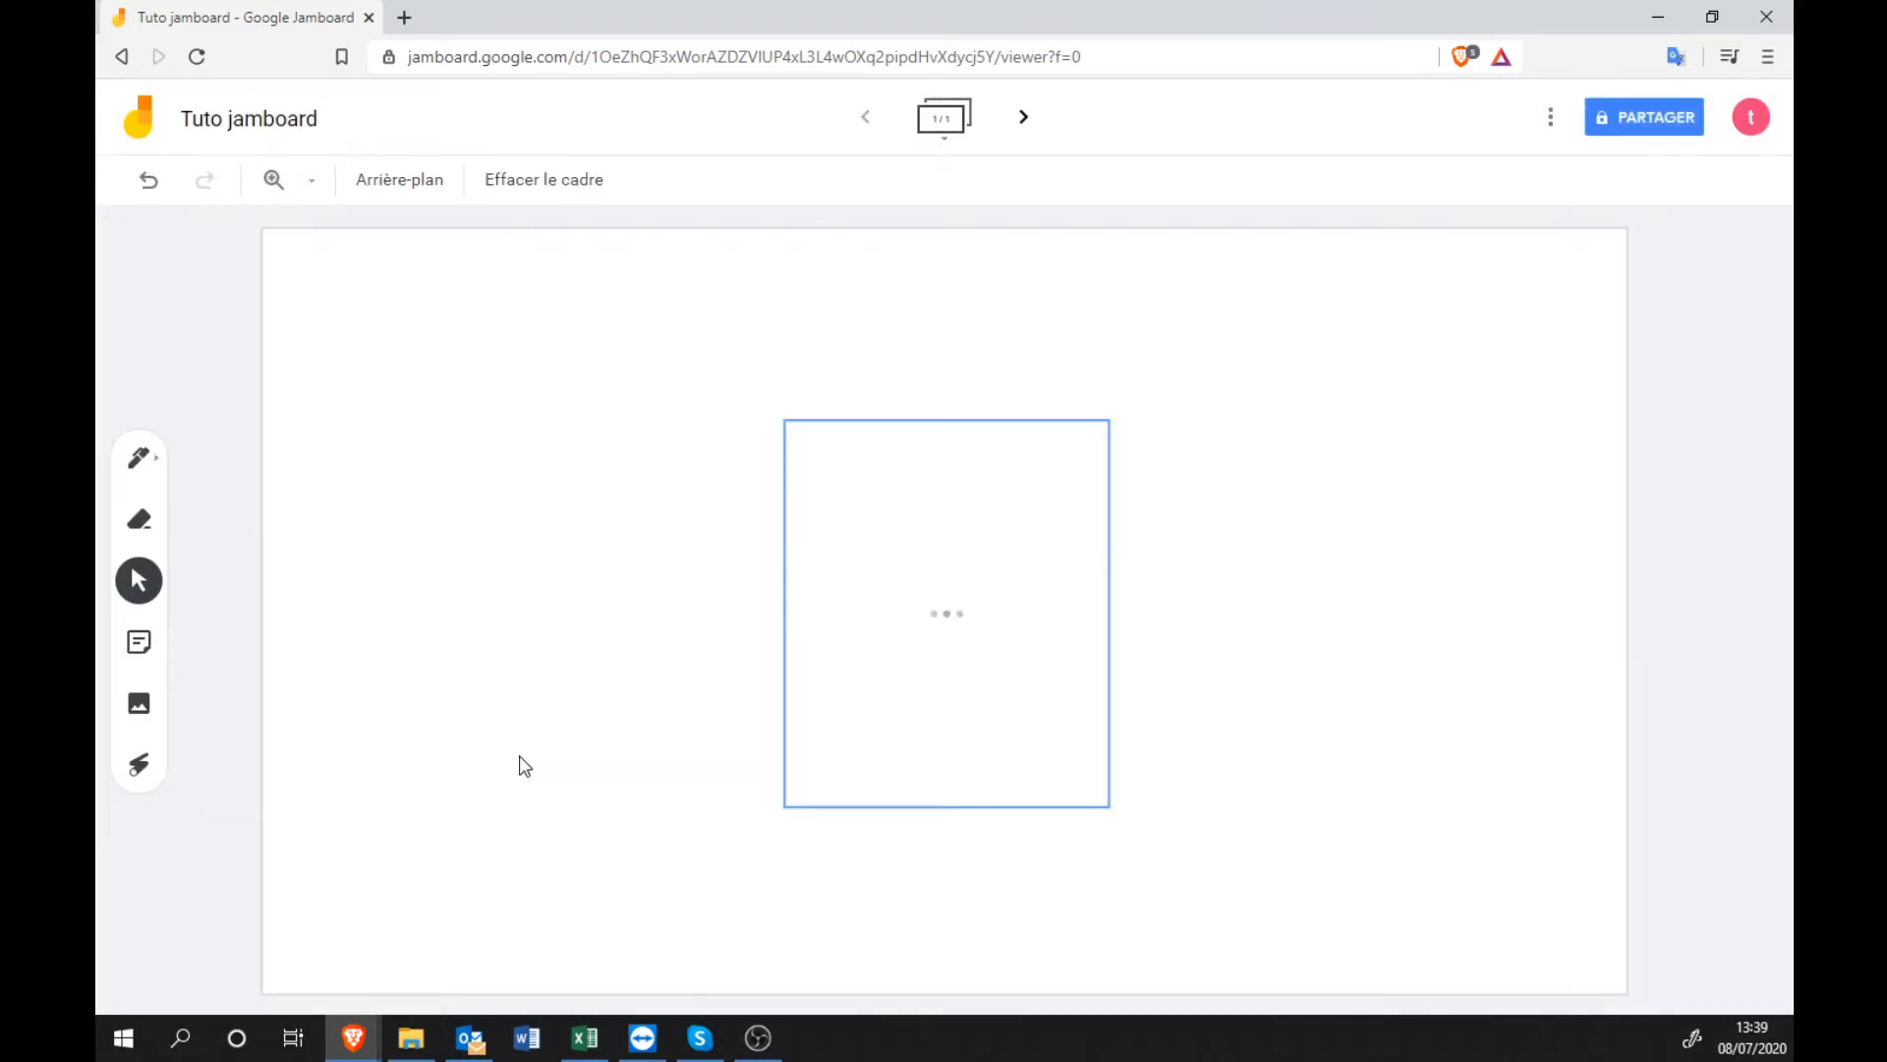
{"action": "left_click", "coordinate": [909, 652]}
{"action": "mouse_move", "coordinate": [978, 678]}
{"action": "left_mouse_down"}
{"action": "mouse_move", "coordinate": [838, 526]}
{"action": "mouse_move", "coordinate": [779, 496]}
{"action": "left_mouse_up"}
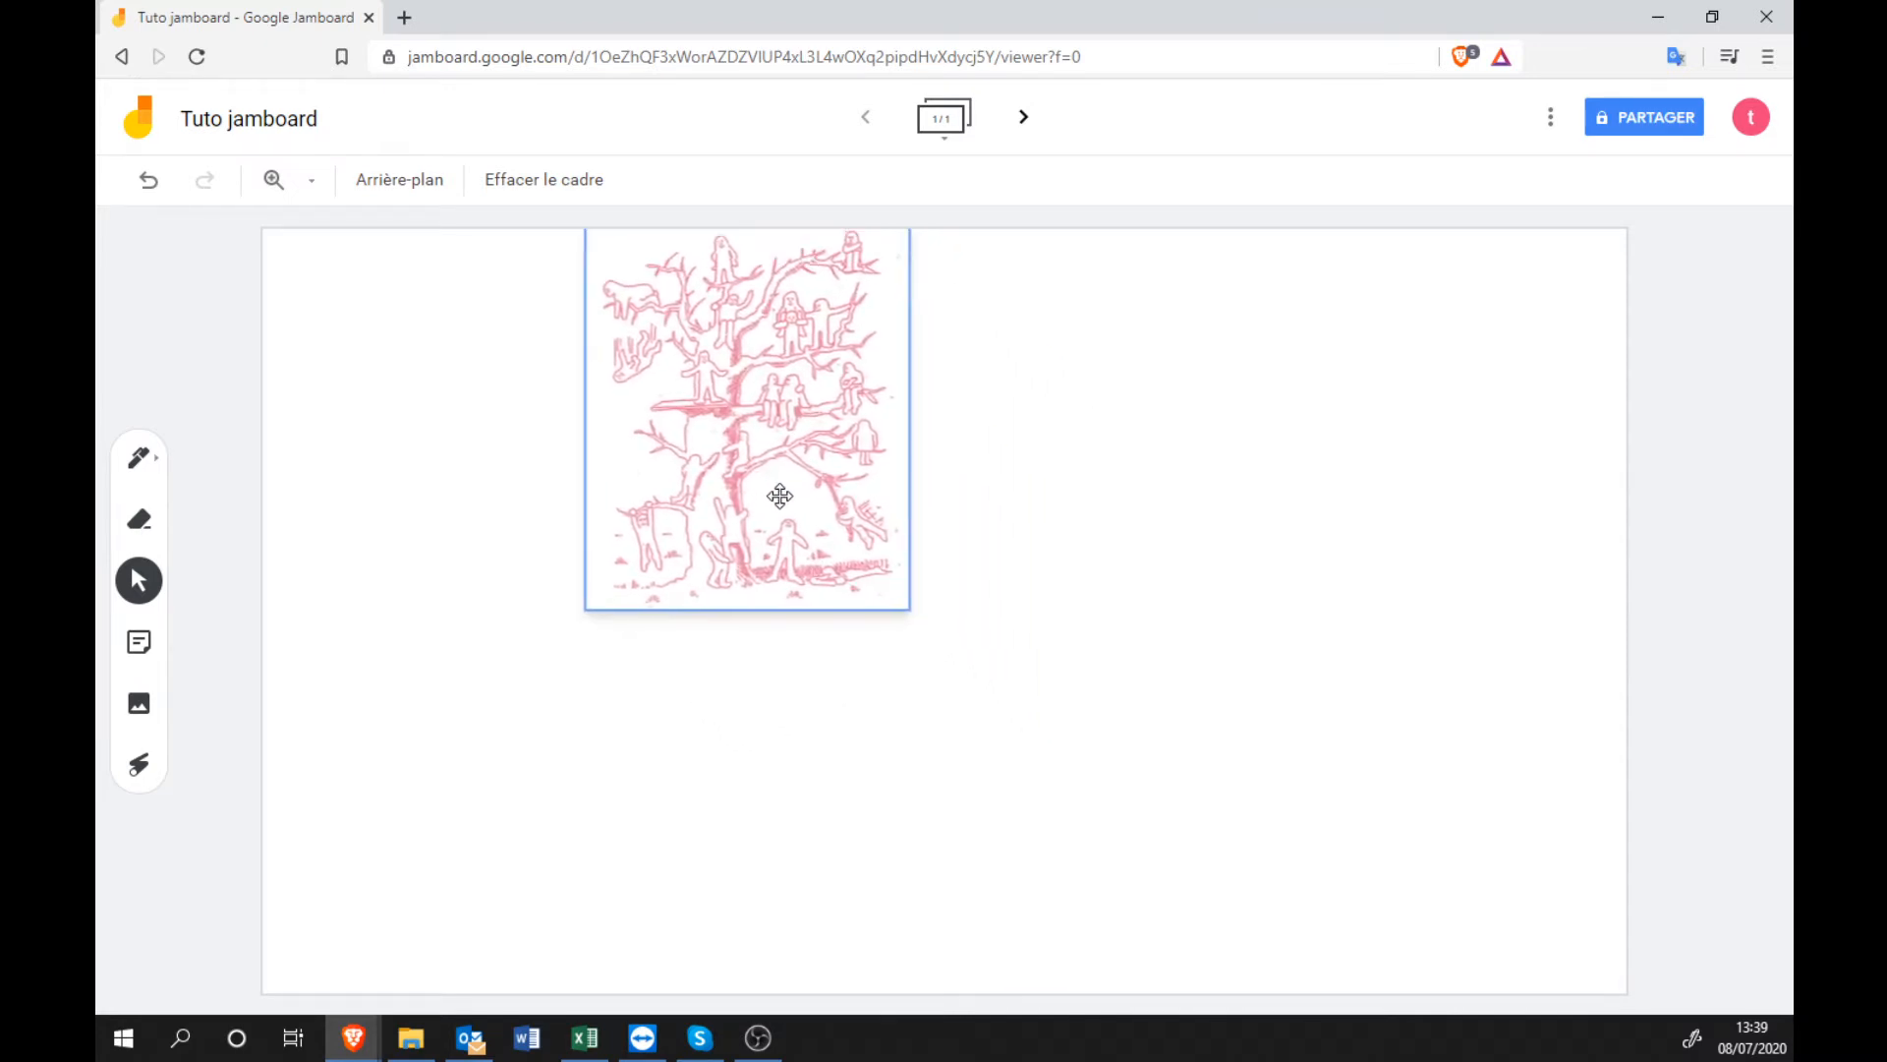
{"action": "left_click_drag", "start_coordinate": [909, 612], "coordinate": [1272, 1007]}
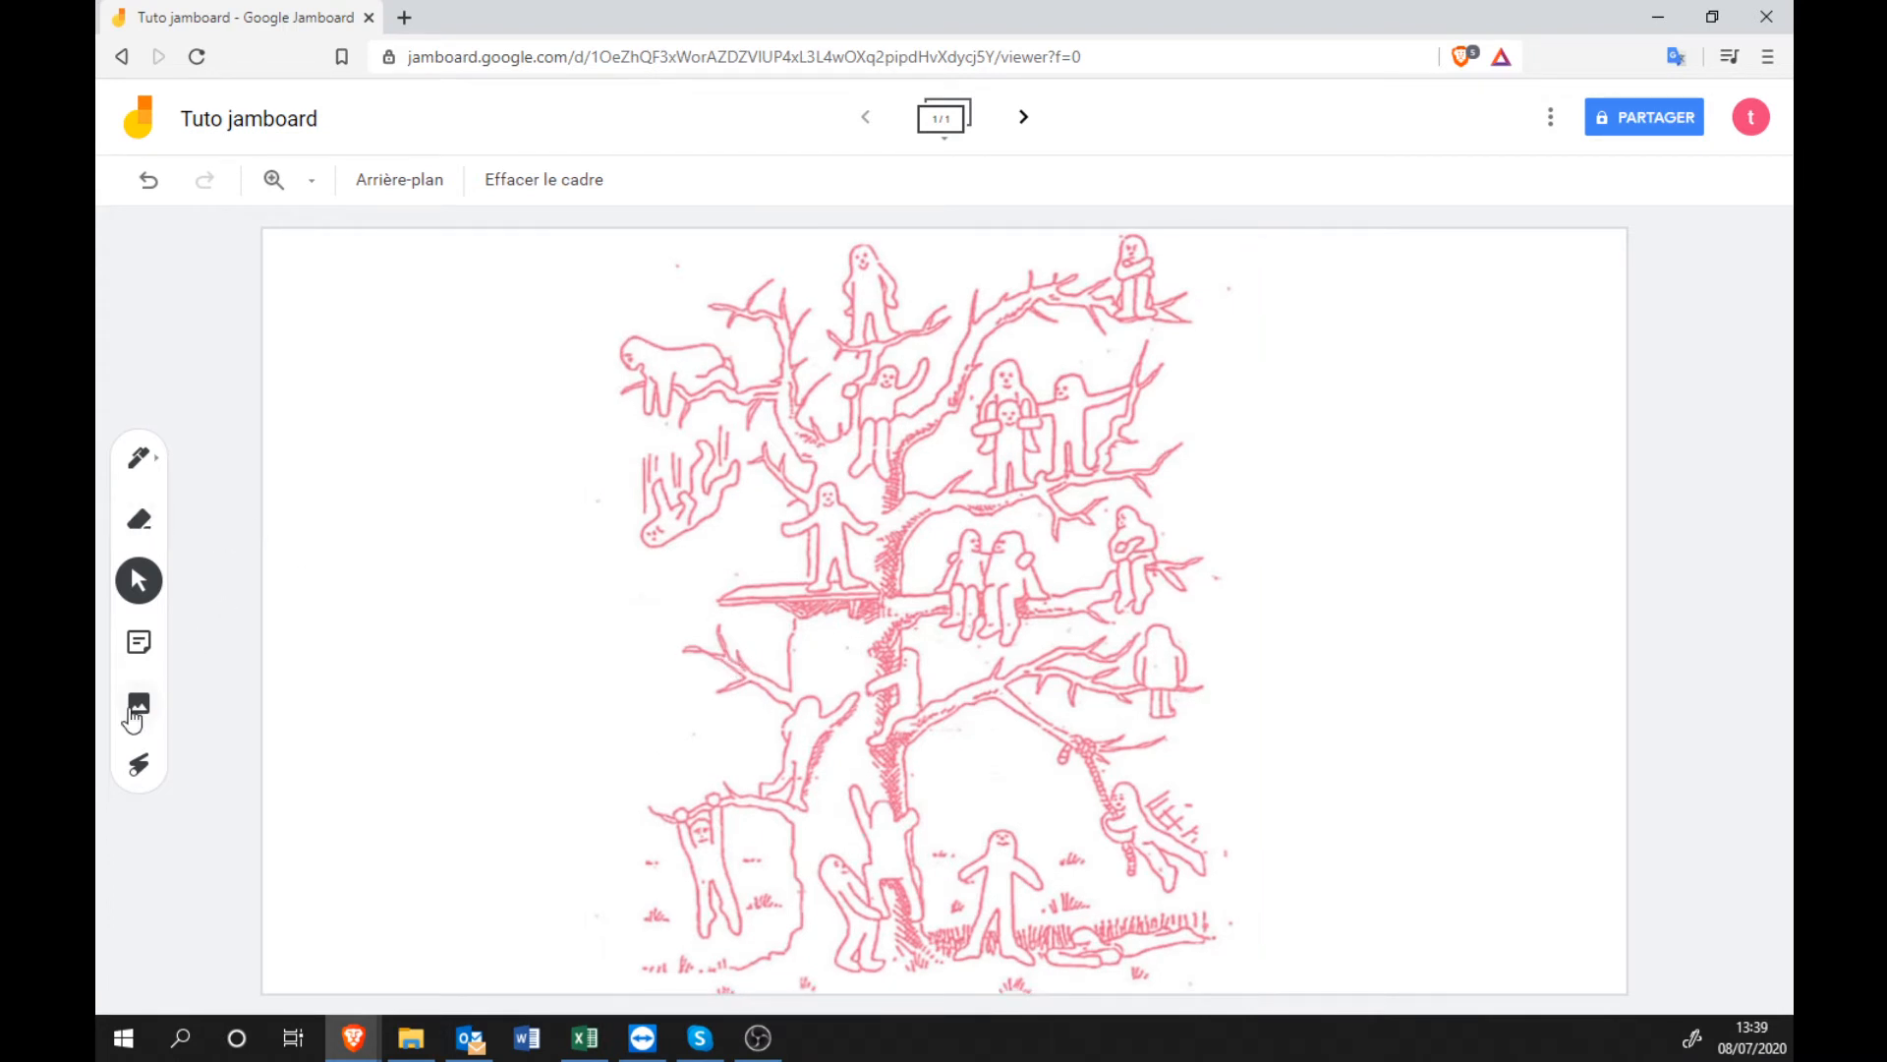
Add an orange sticky note reading 'Planche n°1' to the frame.
{"action": "left_click", "coordinate": [139, 642]}
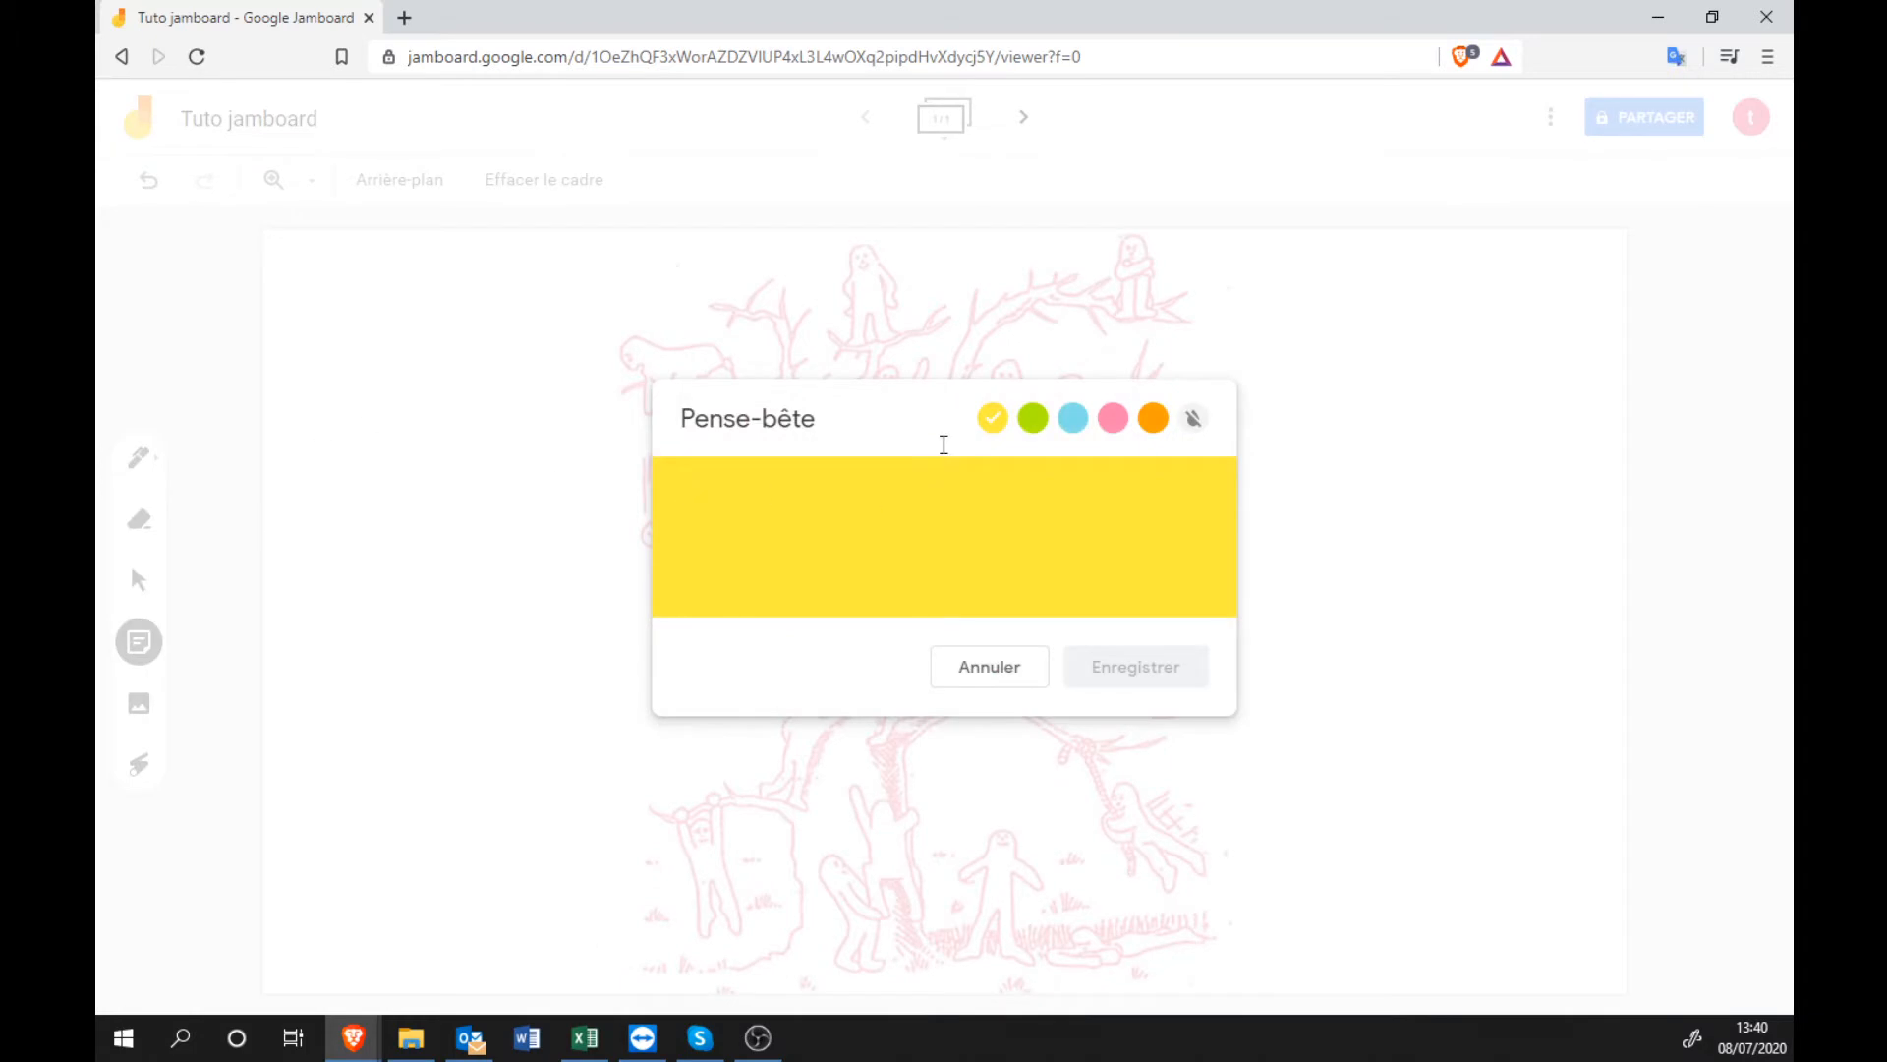
{"action": "left_click", "coordinate": [1153, 418]}
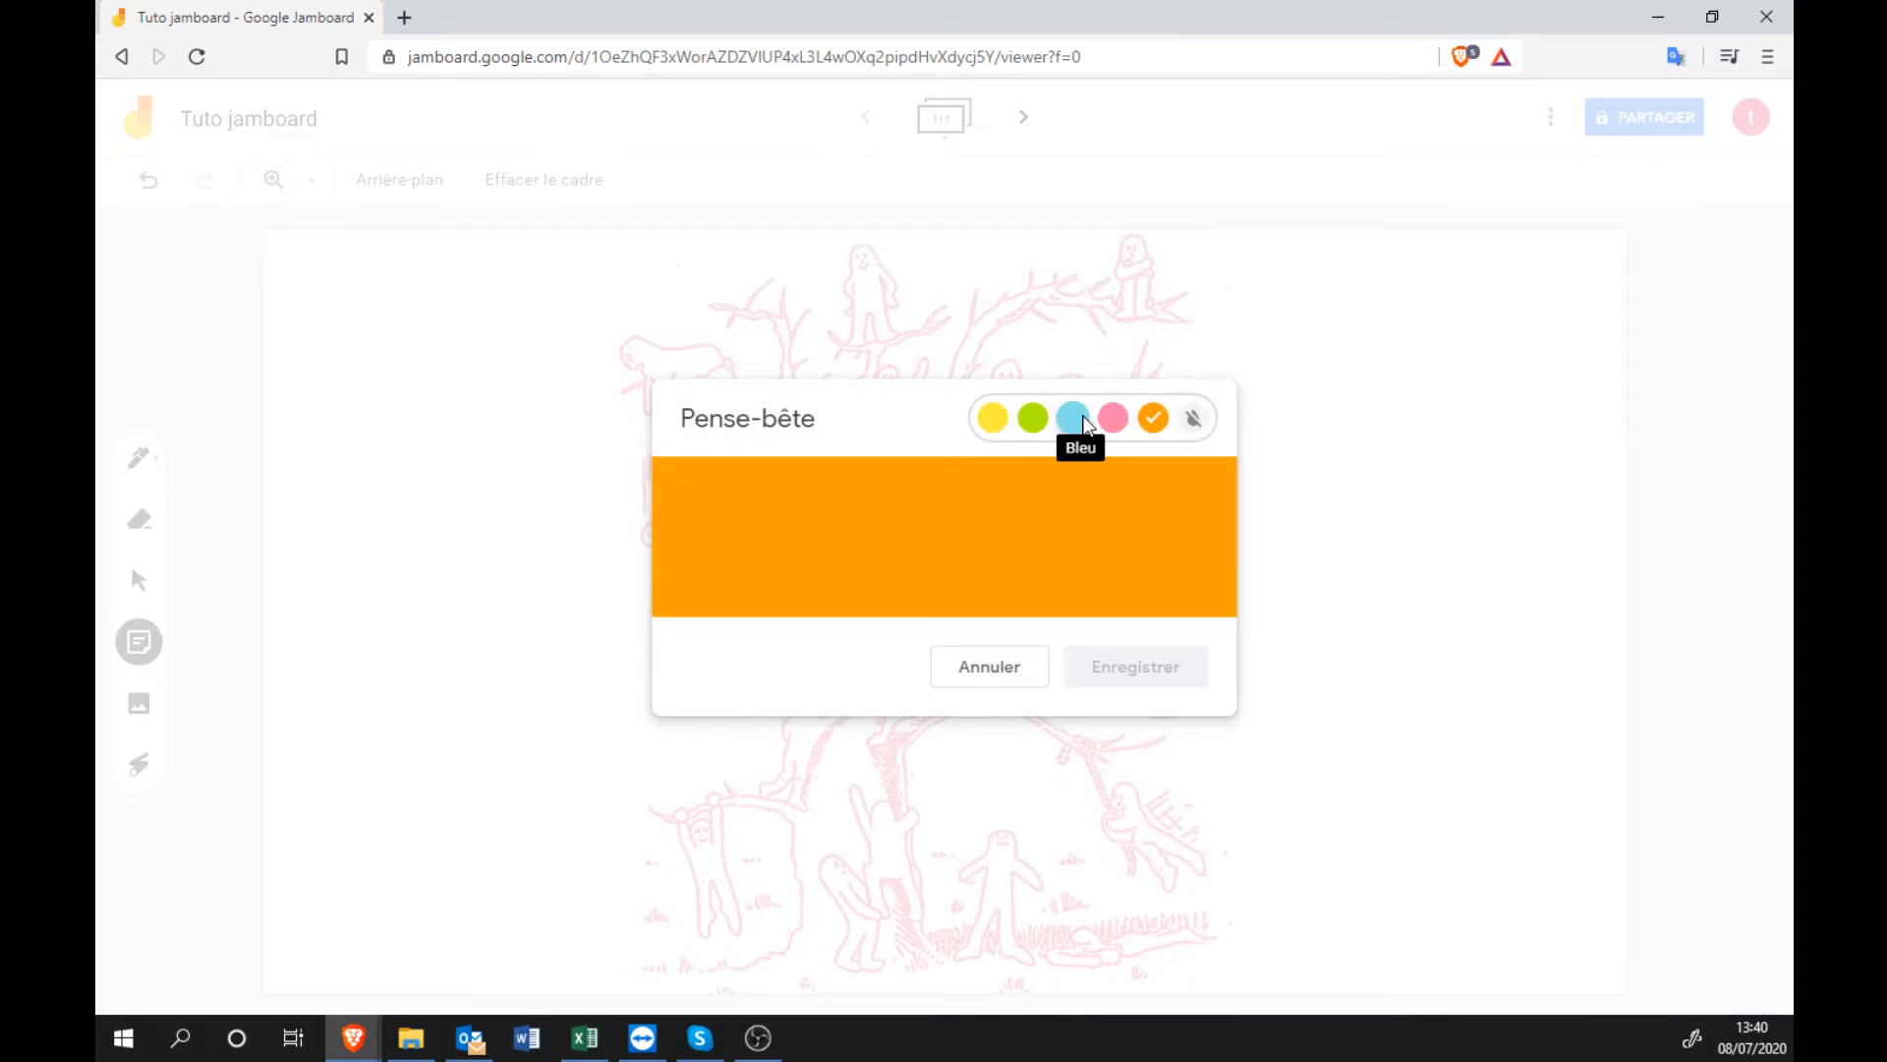
{"action": "left_click", "coordinate": [1073, 418]}
{"action": "left_click", "coordinate": [1114, 422]}
{"action": "left_click", "coordinate": [1153, 421]}
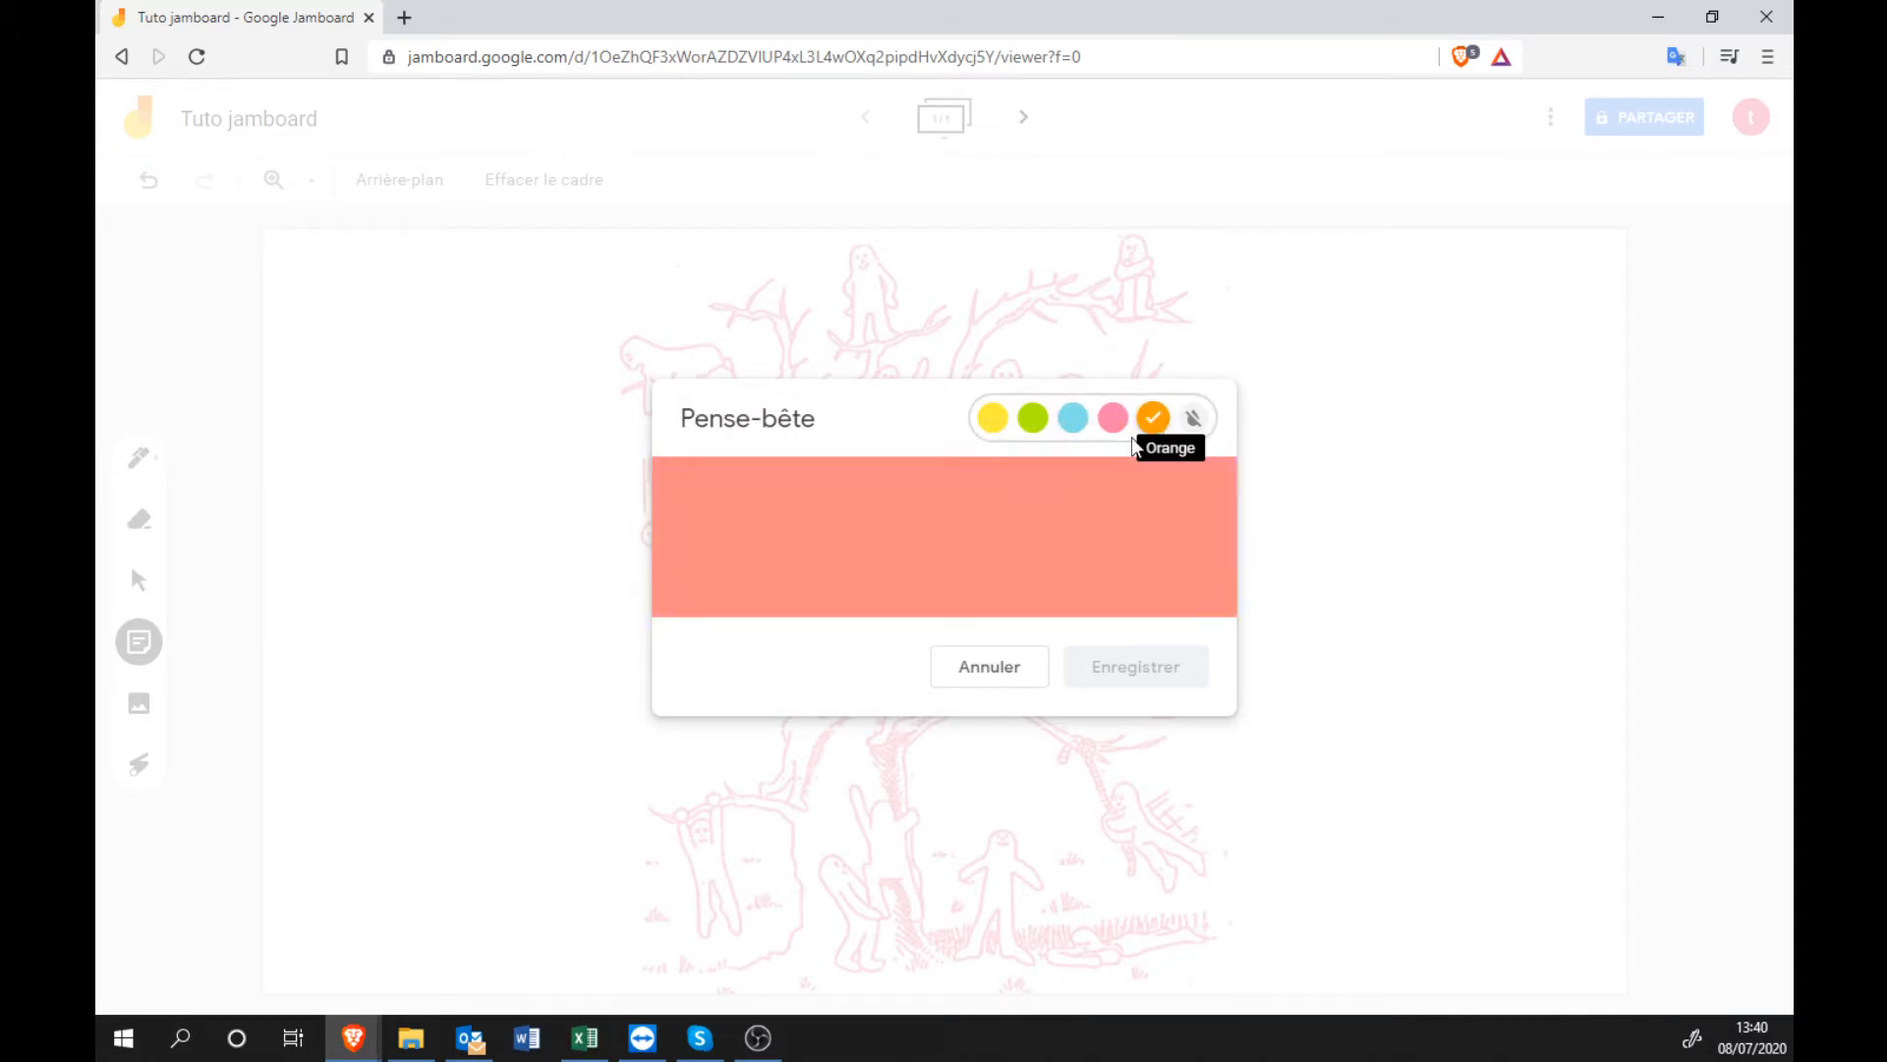
{"action": "type", "text": "Planche n°1"}
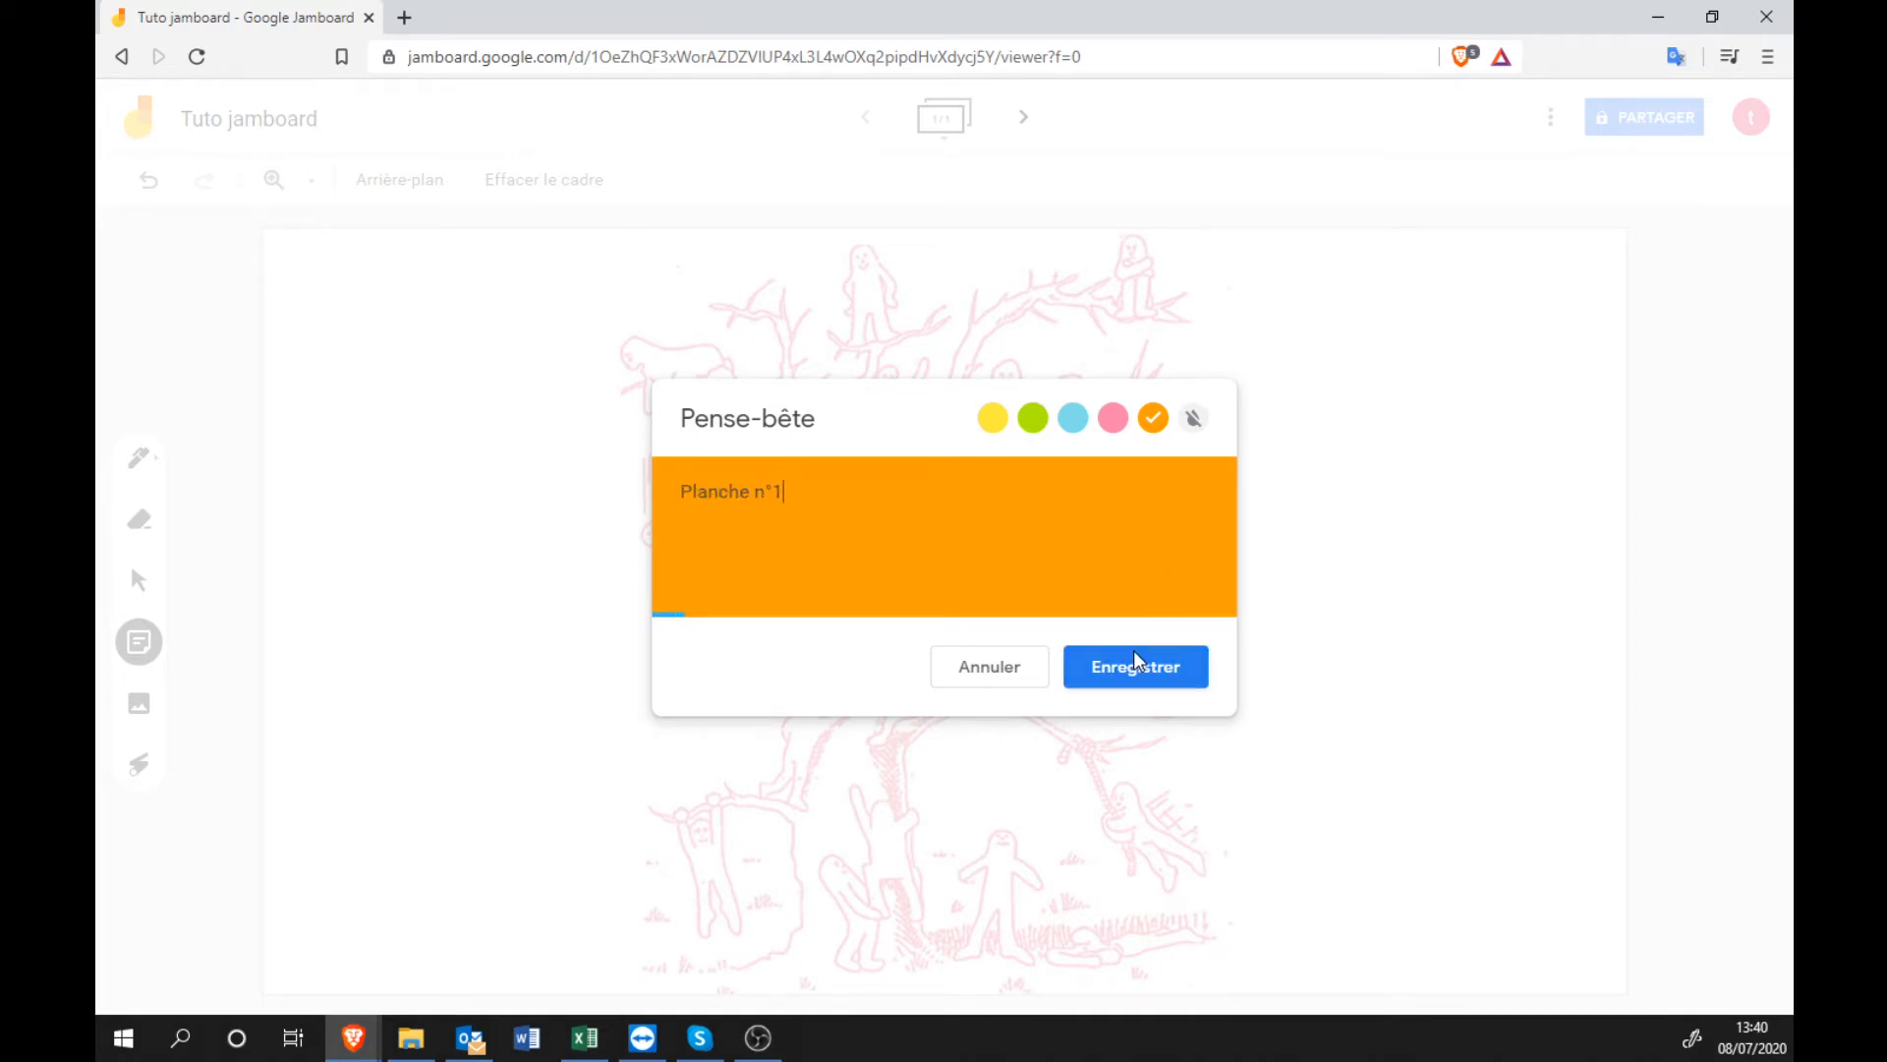
{"action": "left_click", "coordinate": [1144, 678]}
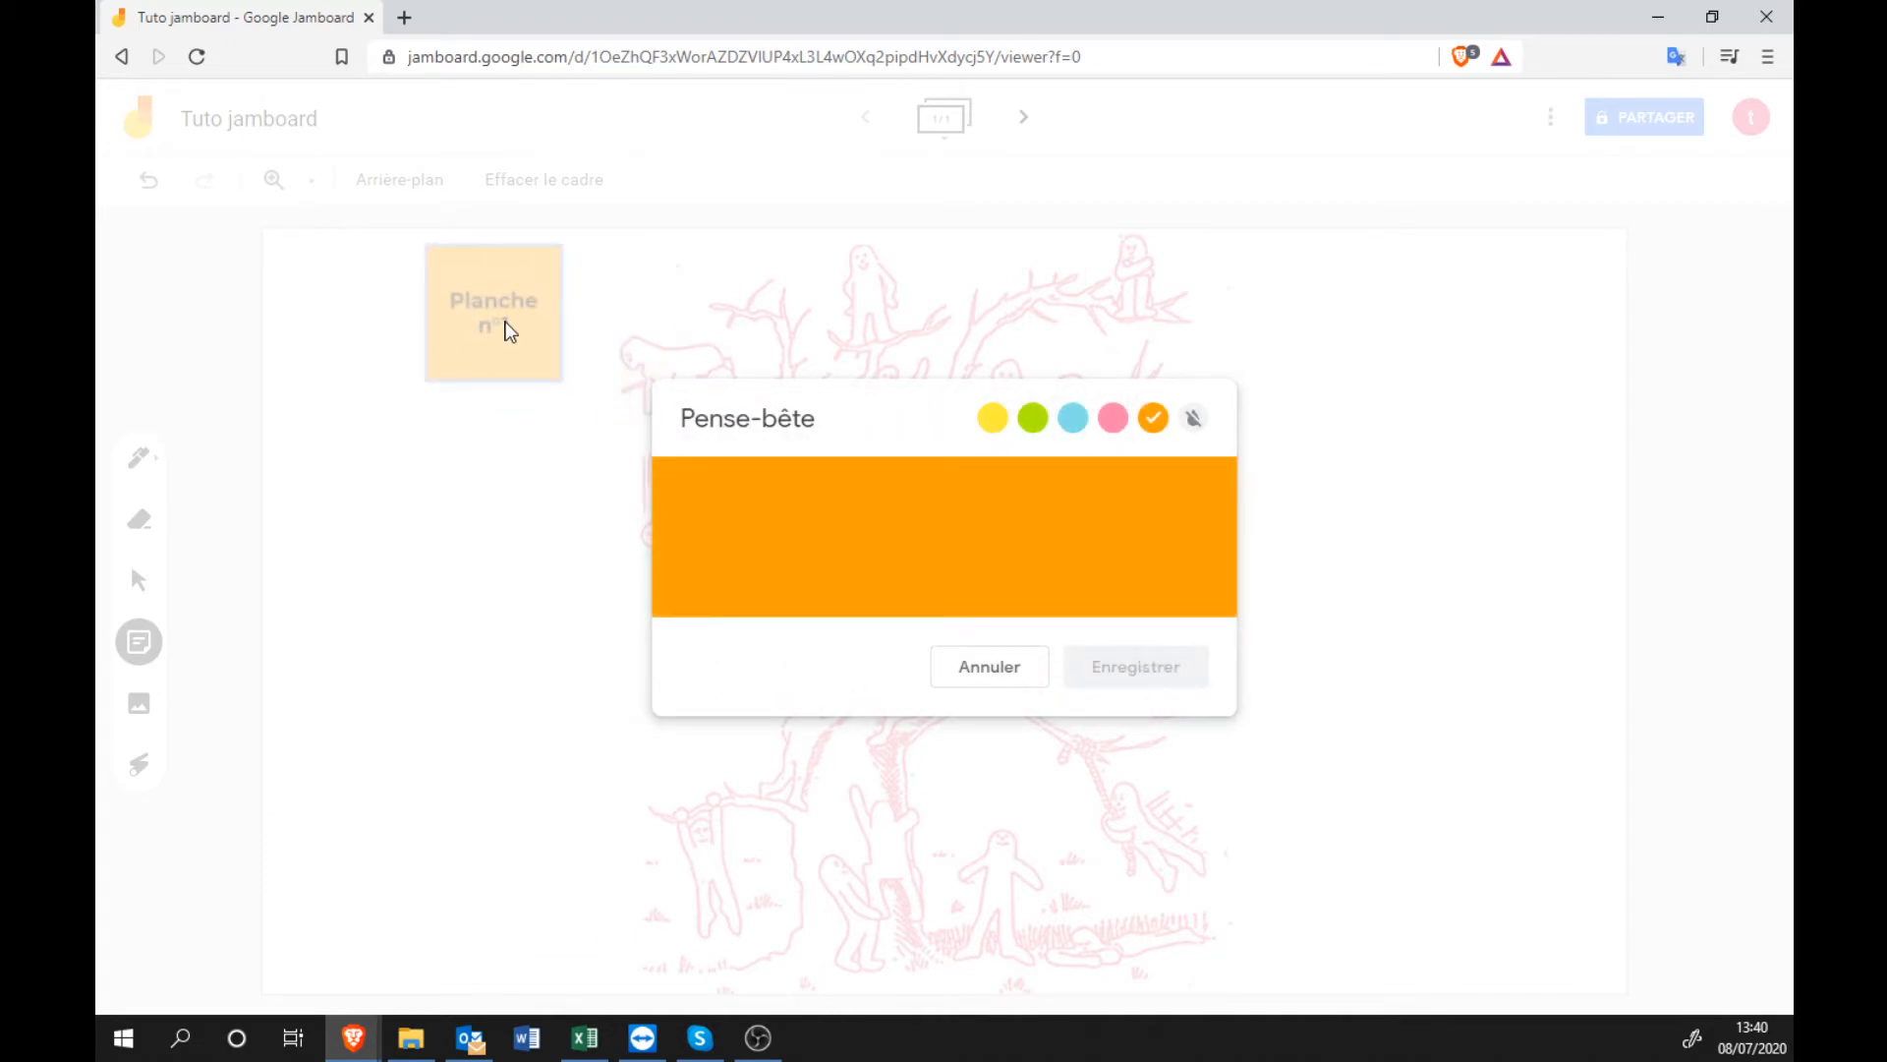
{"action": "left_click", "coordinate": [990, 667]}
Move the Planche n°1 note into the top-left corner, tilted counter-clockwise.
{"action": "left_click_drag", "start_coordinate": [505, 291], "coordinate": [406, 303]}
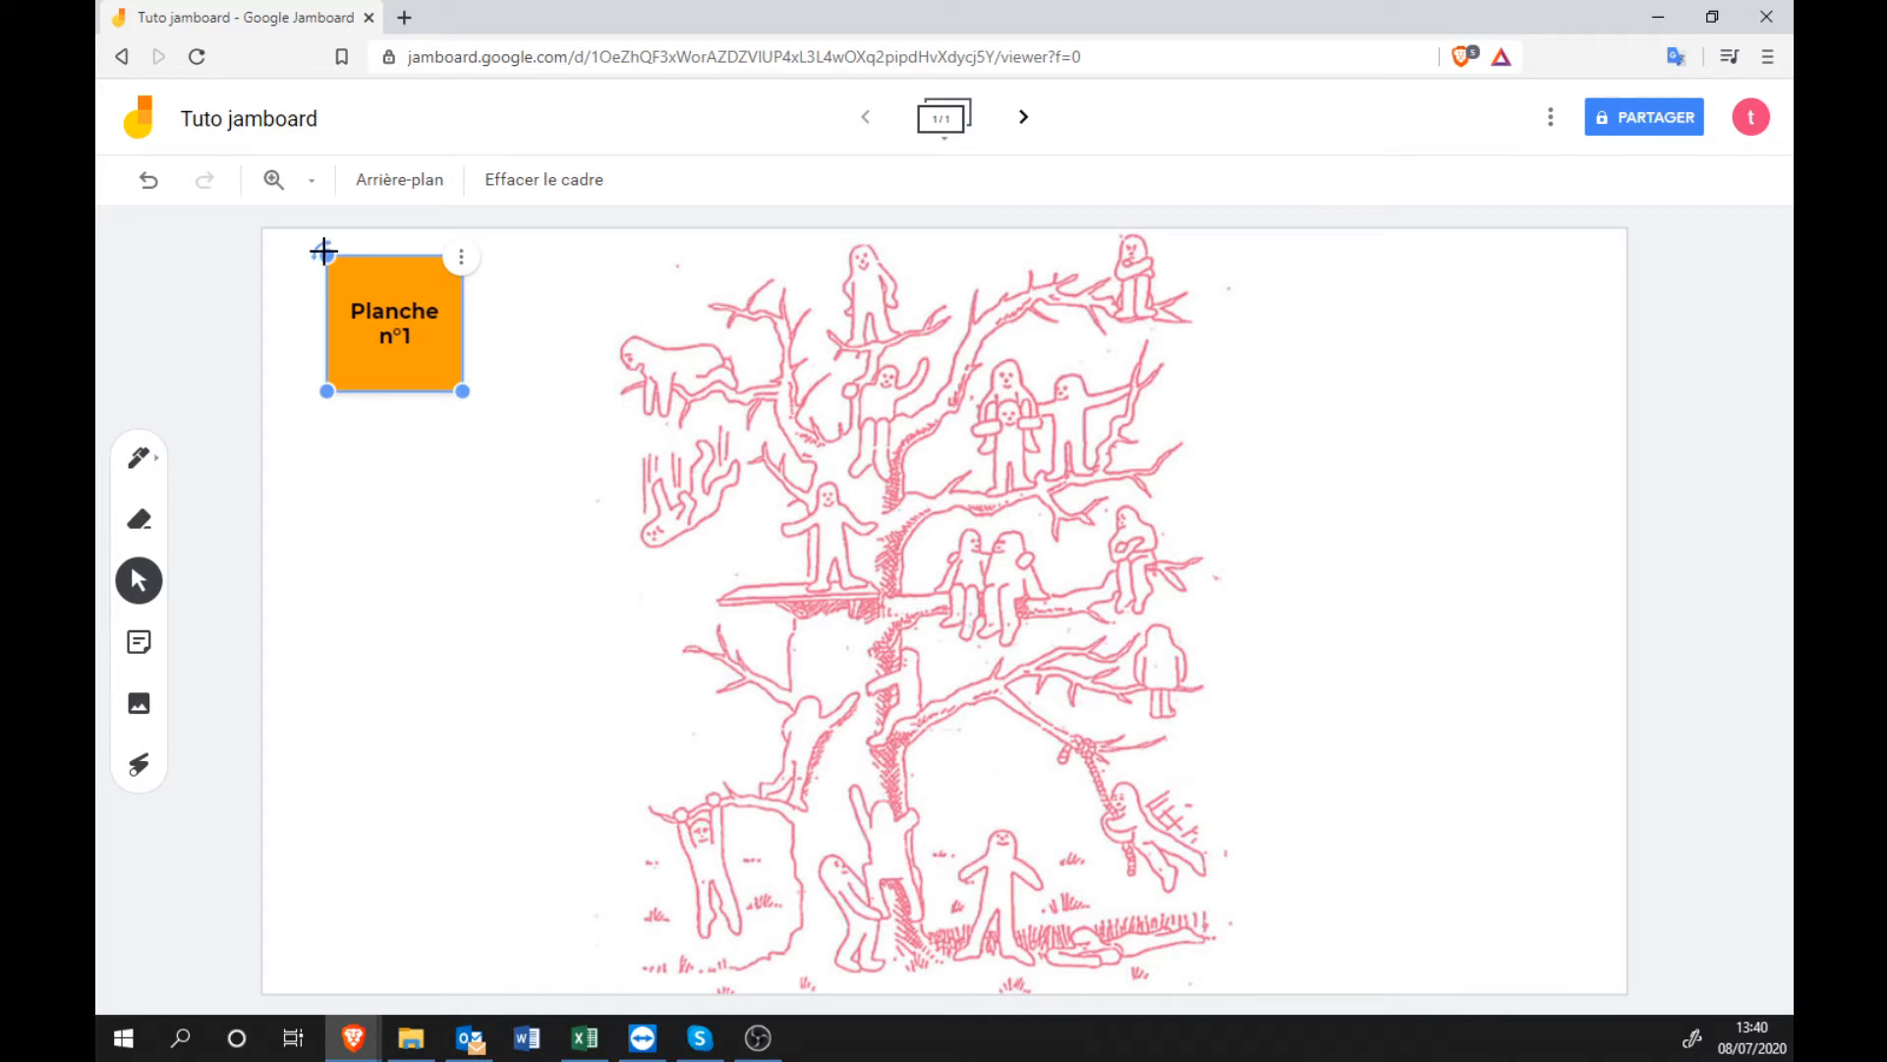
{"action": "left_click_drag", "start_coordinate": [324, 253], "coordinate": [306, 269]}
{"action": "left_click_drag", "start_coordinate": [388, 324], "coordinate": [346, 317]}
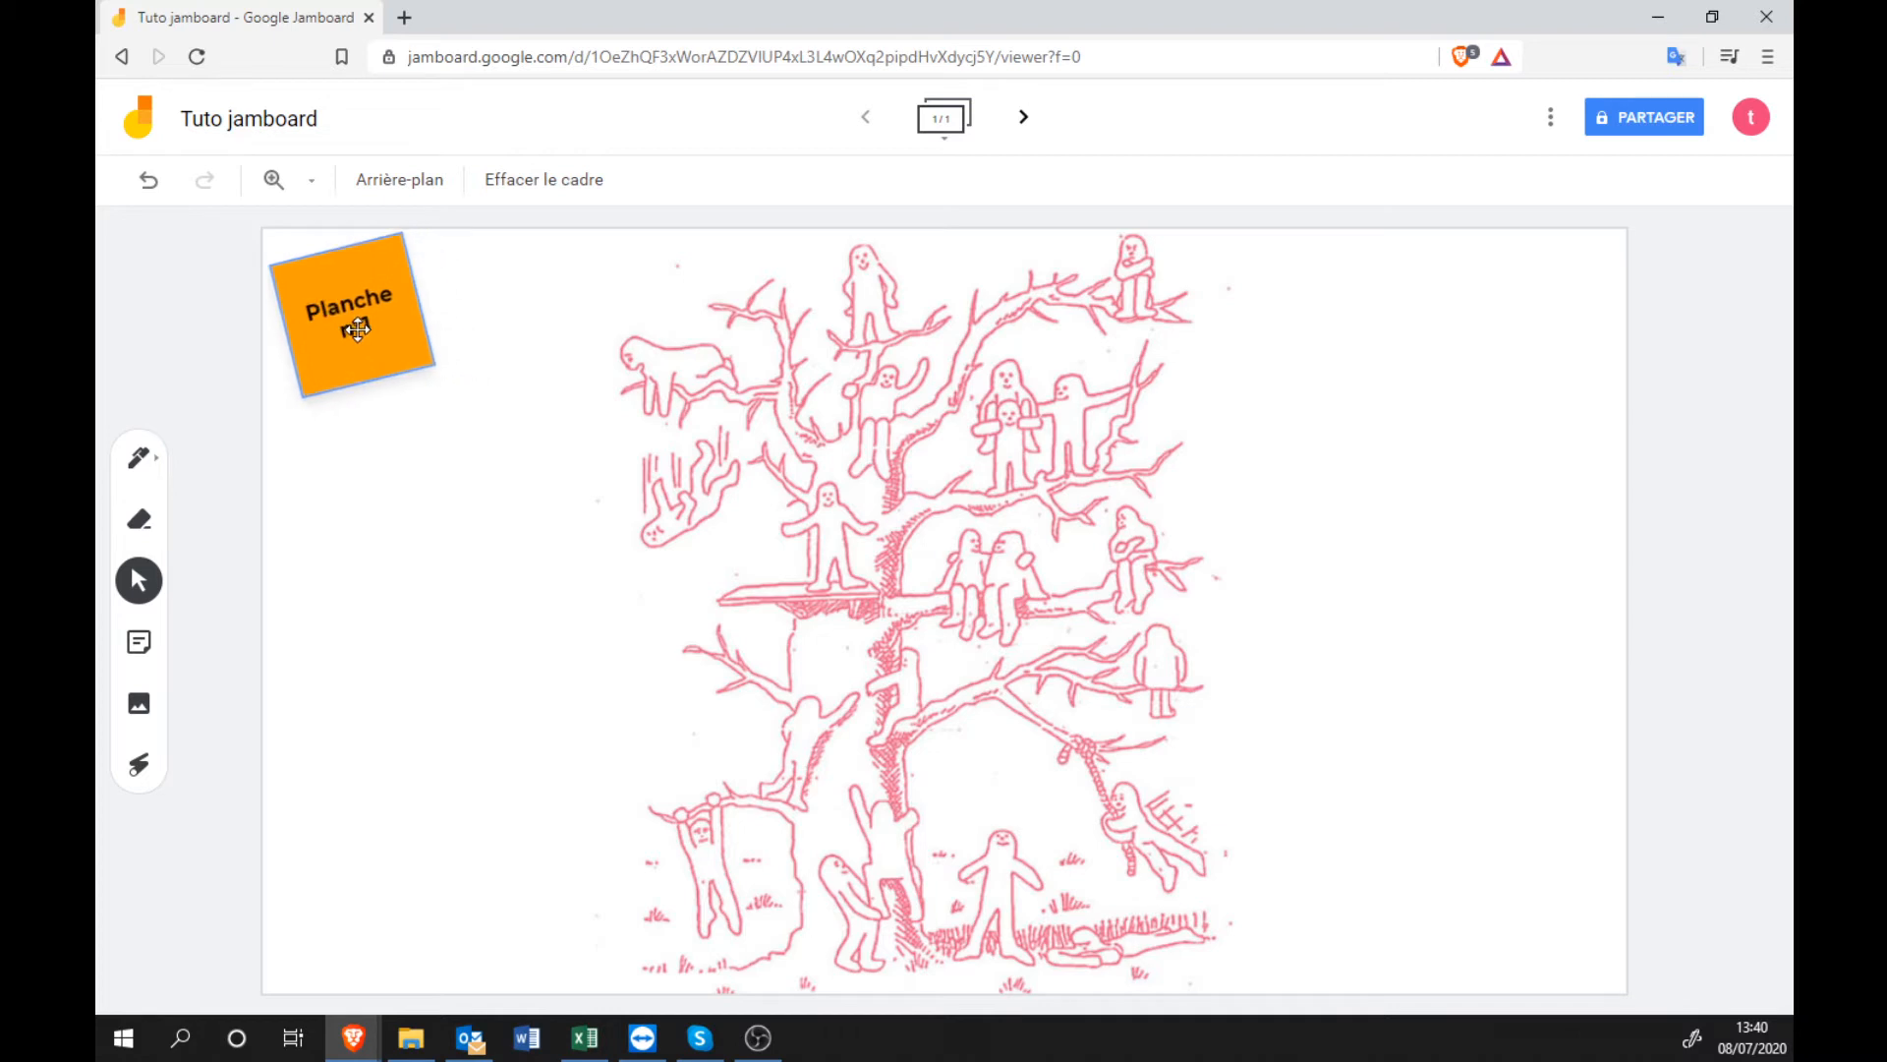
Open the jam's sharing settings and expand the link options, still set to Limité.
{"action": "left_click", "coordinate": [1501, 644]}
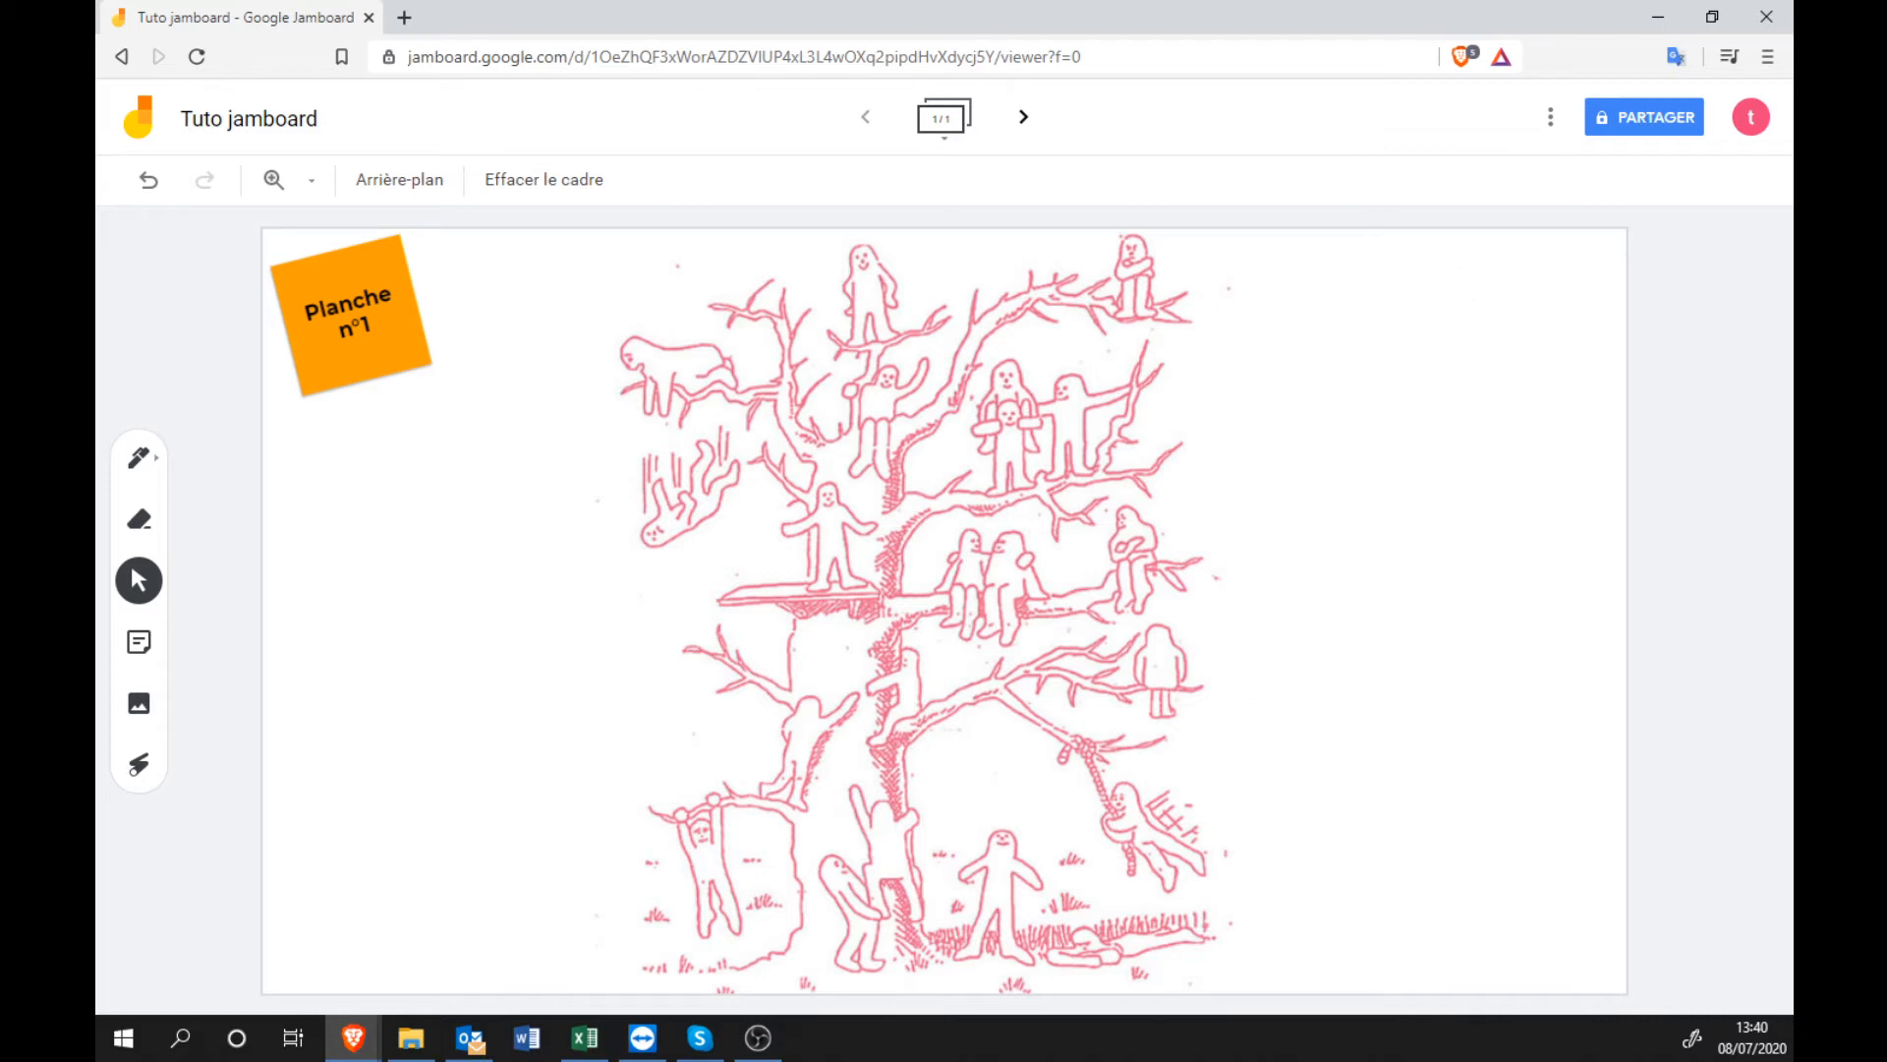
{"action": "left_click", "coordinate": [1639, 133]}
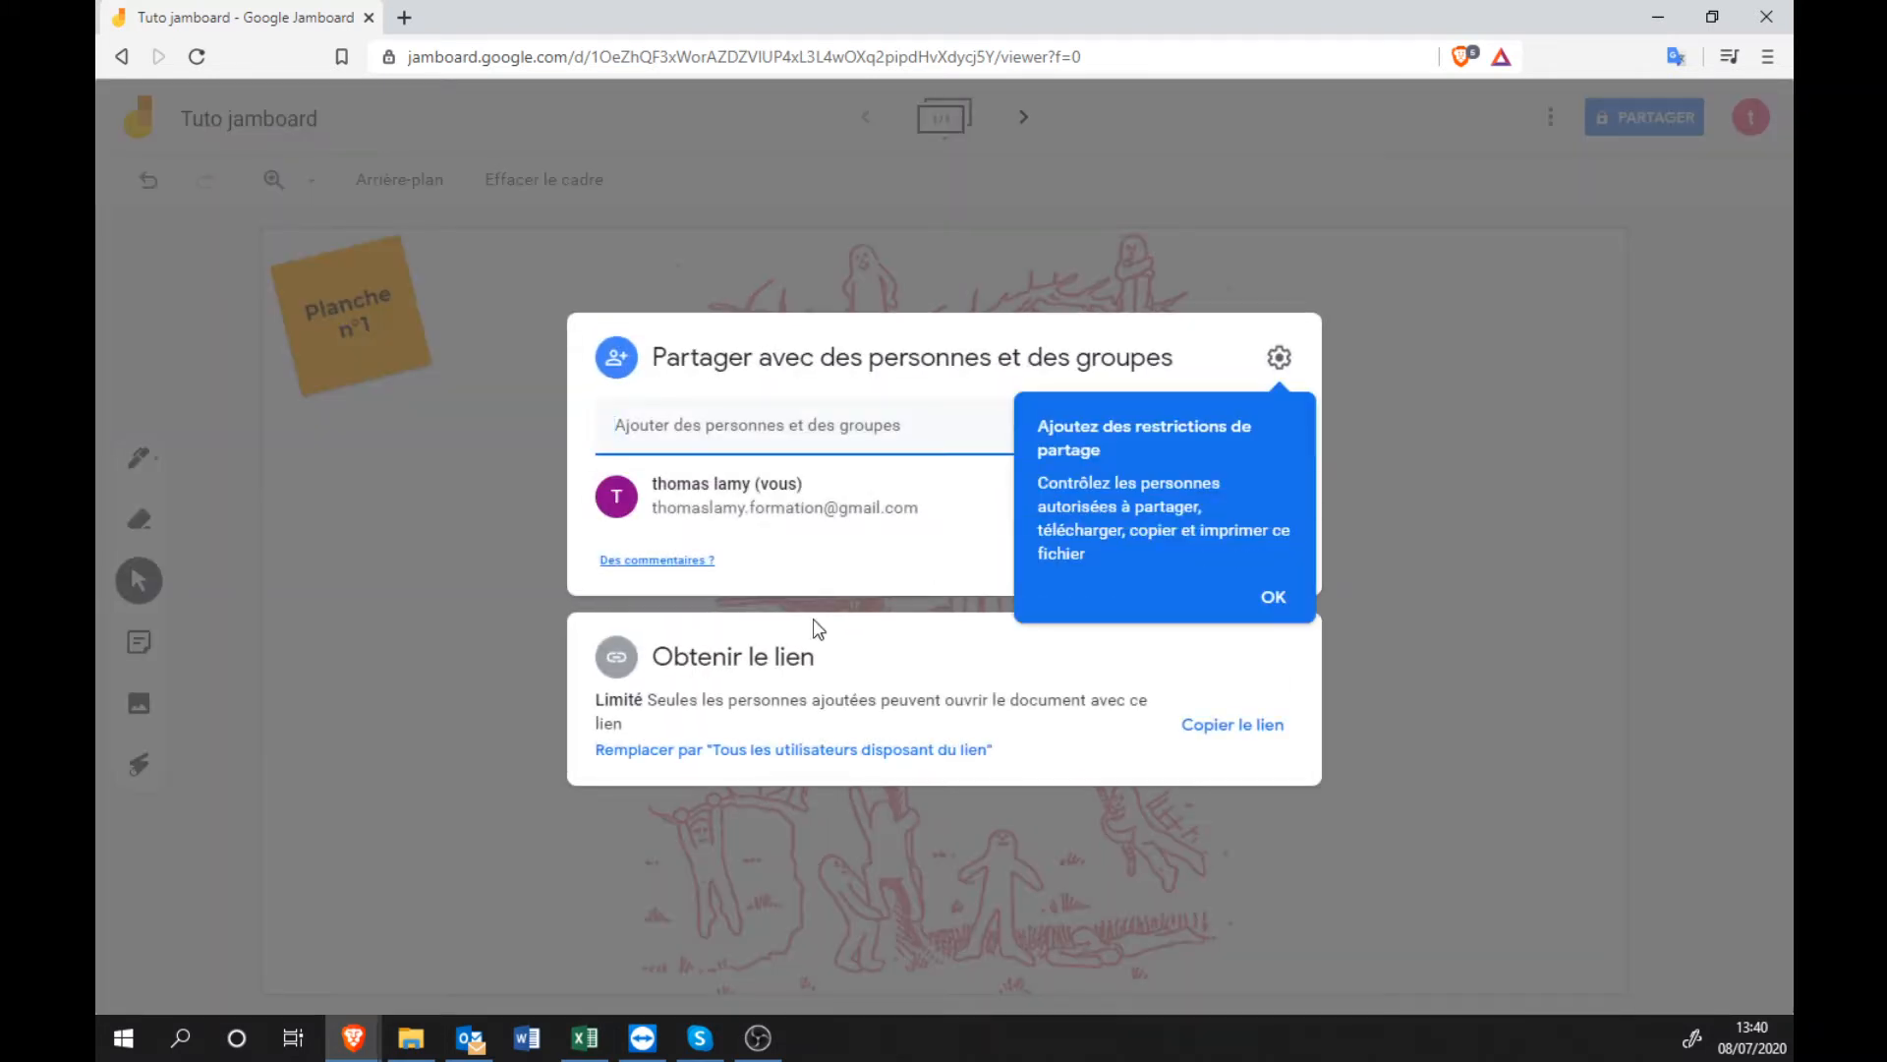
{"action": "left_click", "coordinate": [1275, 596]}
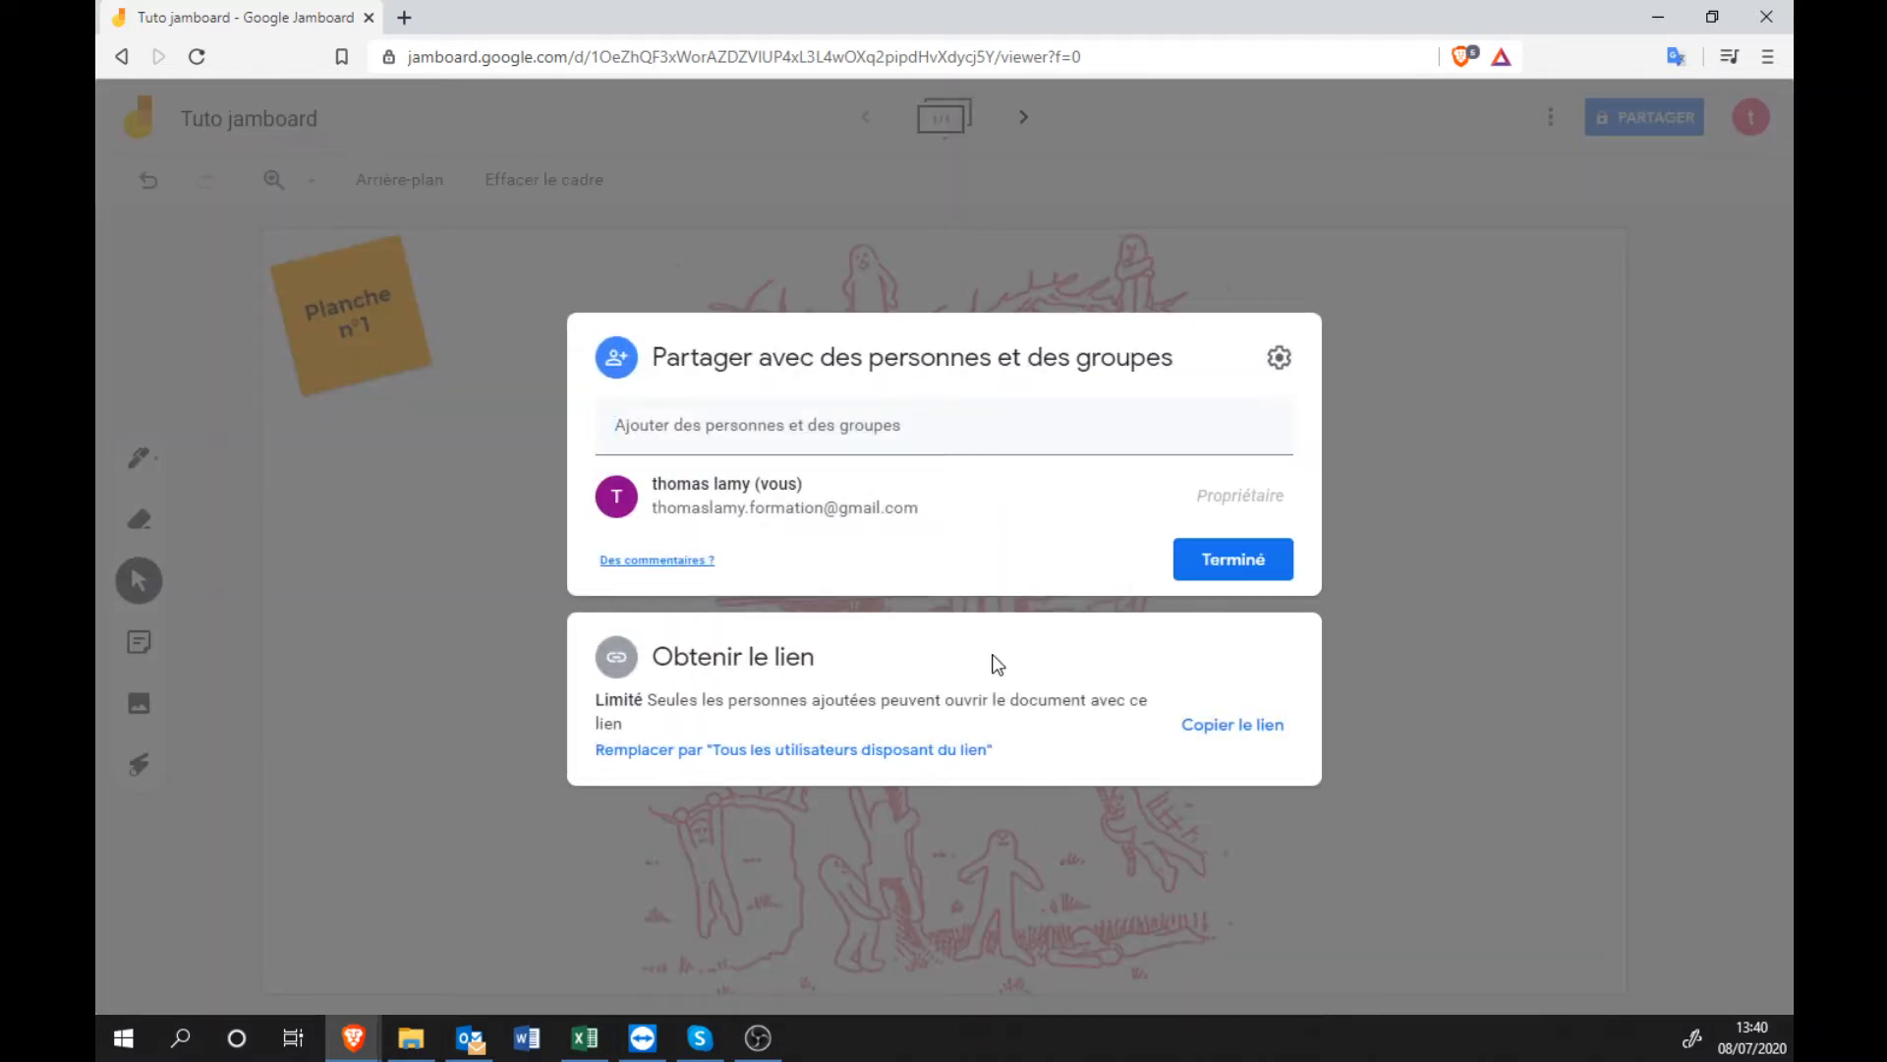
{"action": "left_click", "coordinate": [753, 671]}
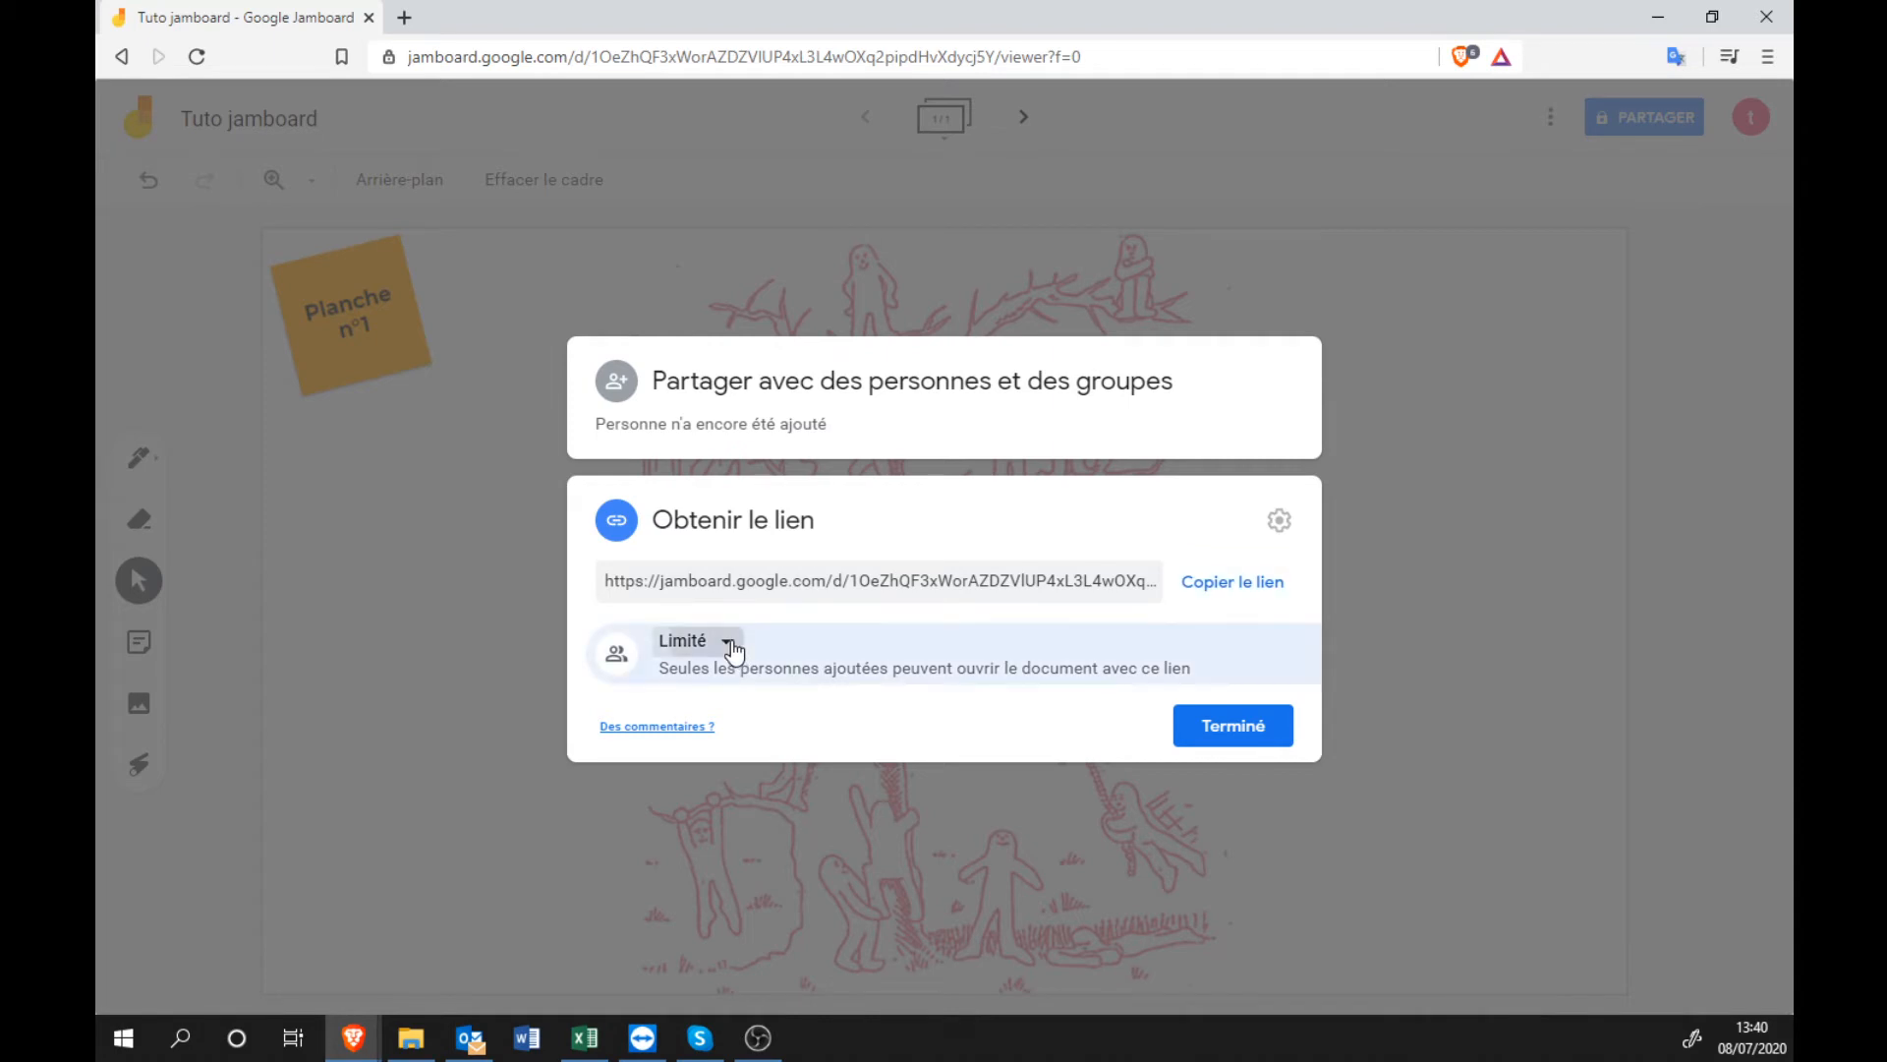
Give anyone with the link Éditeur access, copy the link, and open a private window.
{"action": "left_click", "coordinate": [729, 643]}
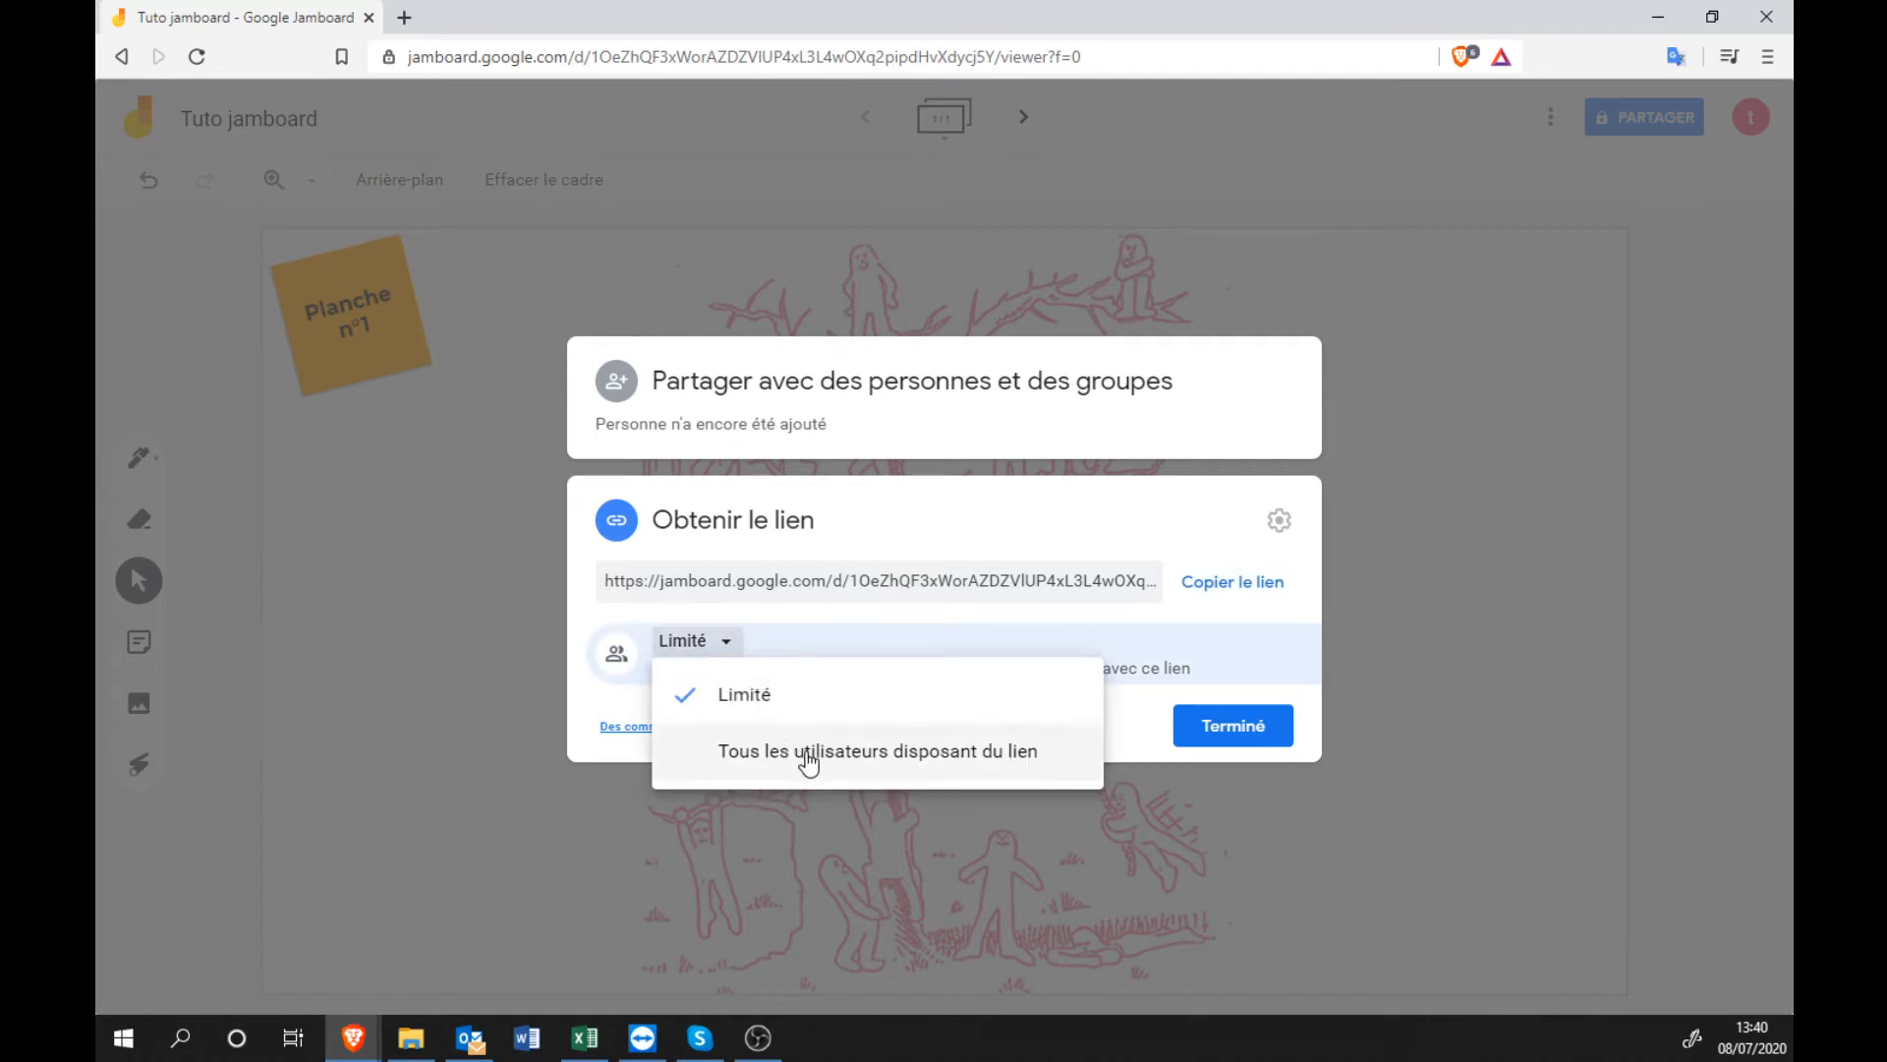
{"action": "left_click", "coordinate": [808, 755]}
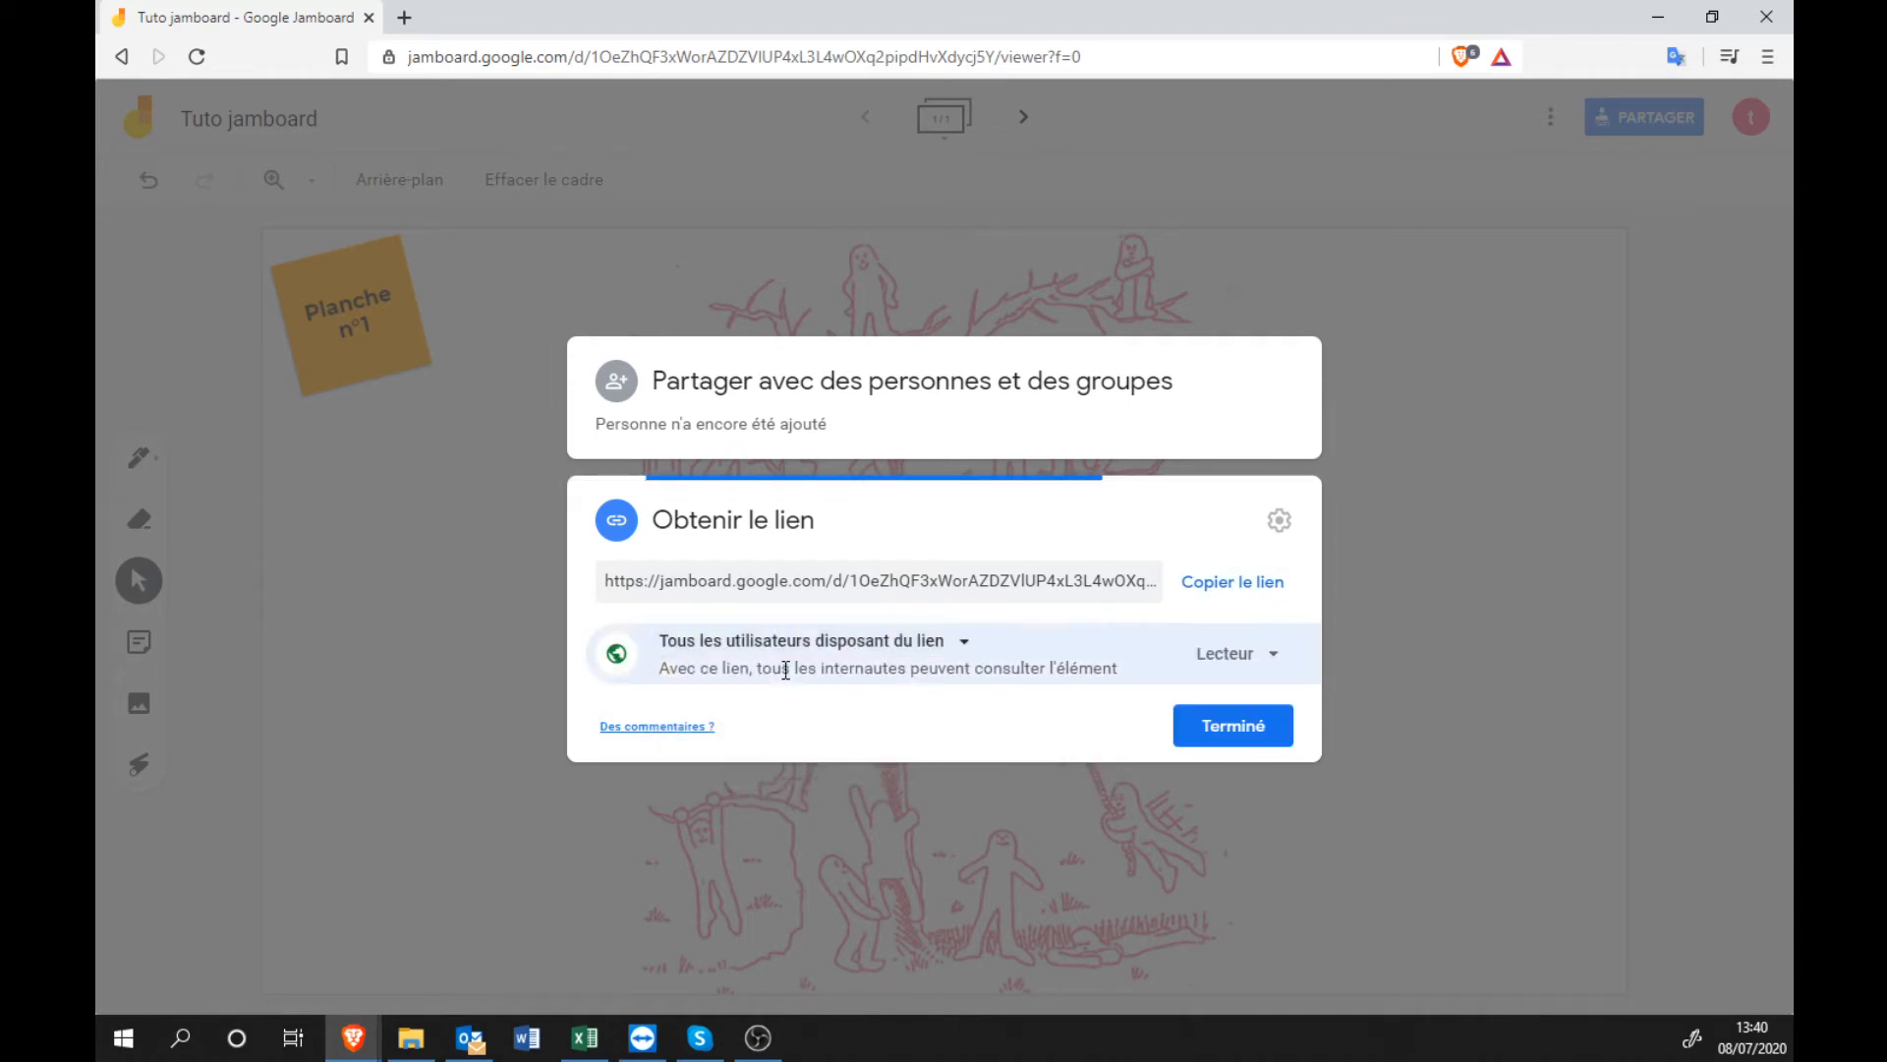
{"action": "left_click", "coordinate": [1241, 670]}
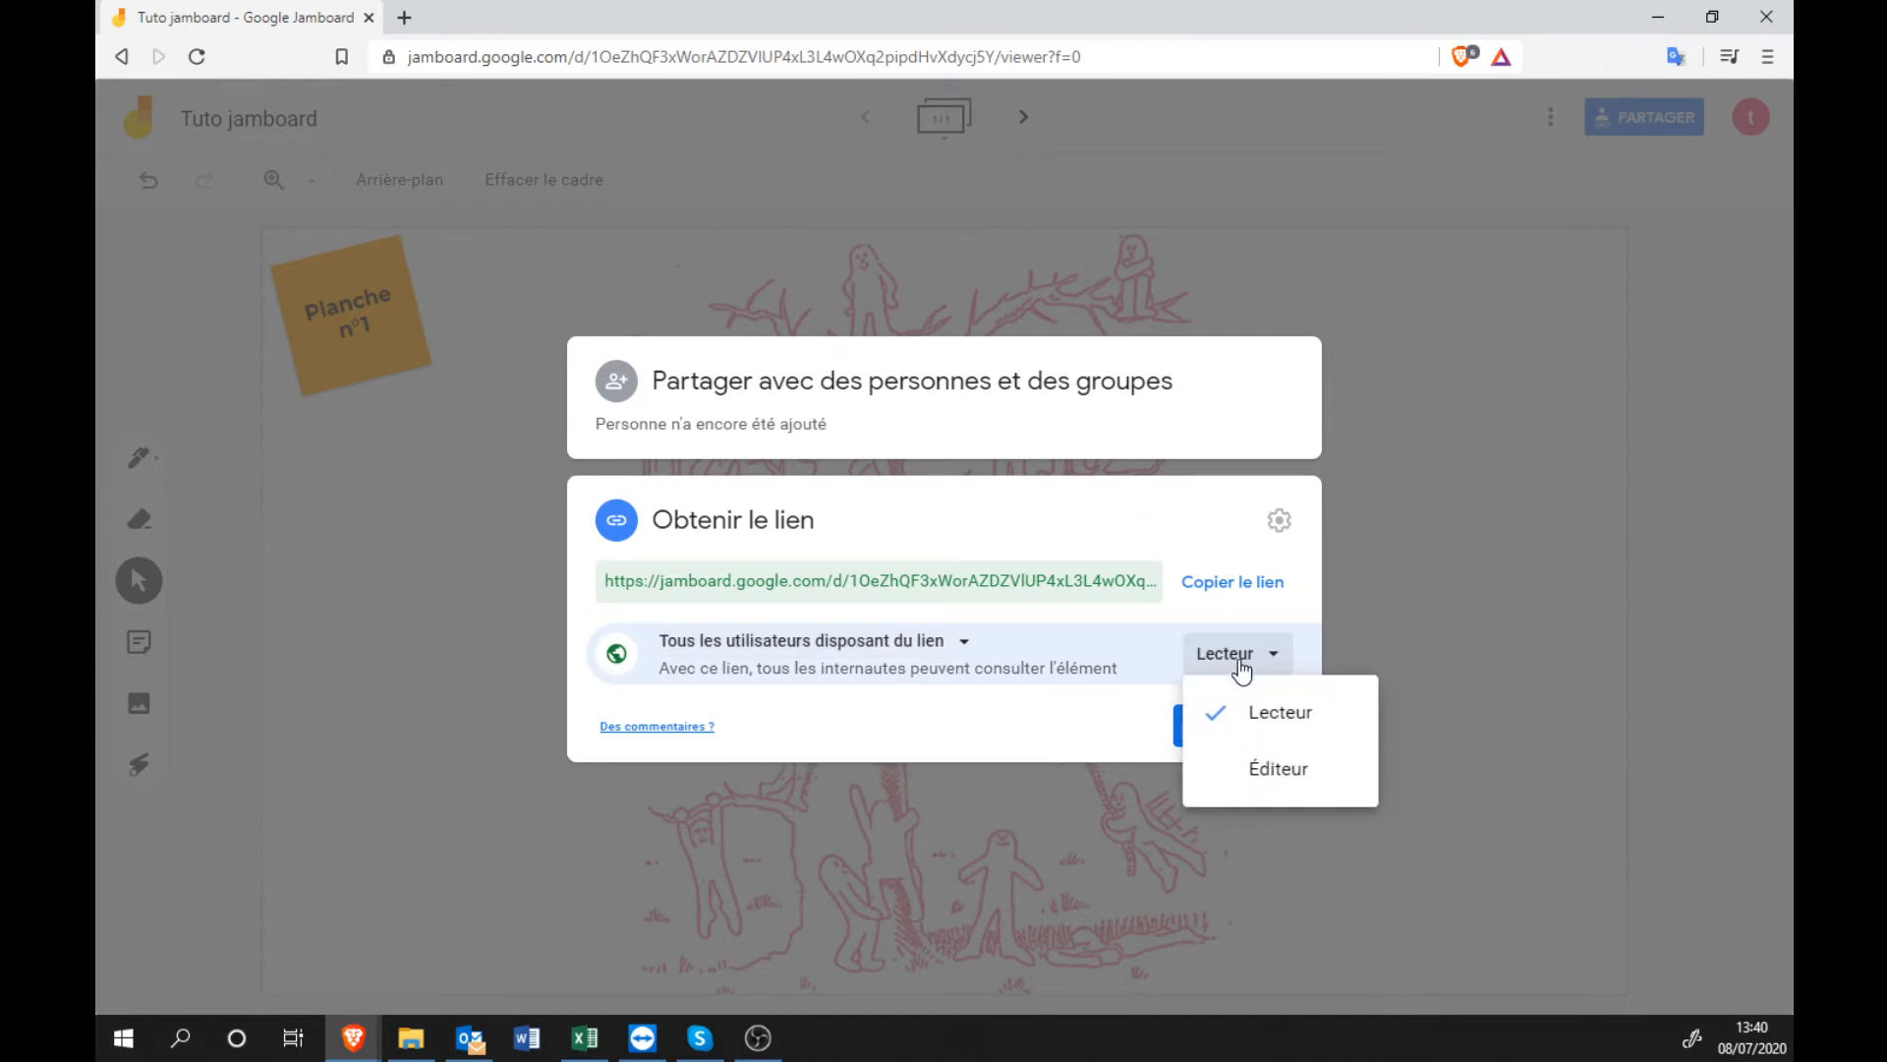
{"action": "left_click", "coordinate": [1270, 780]}
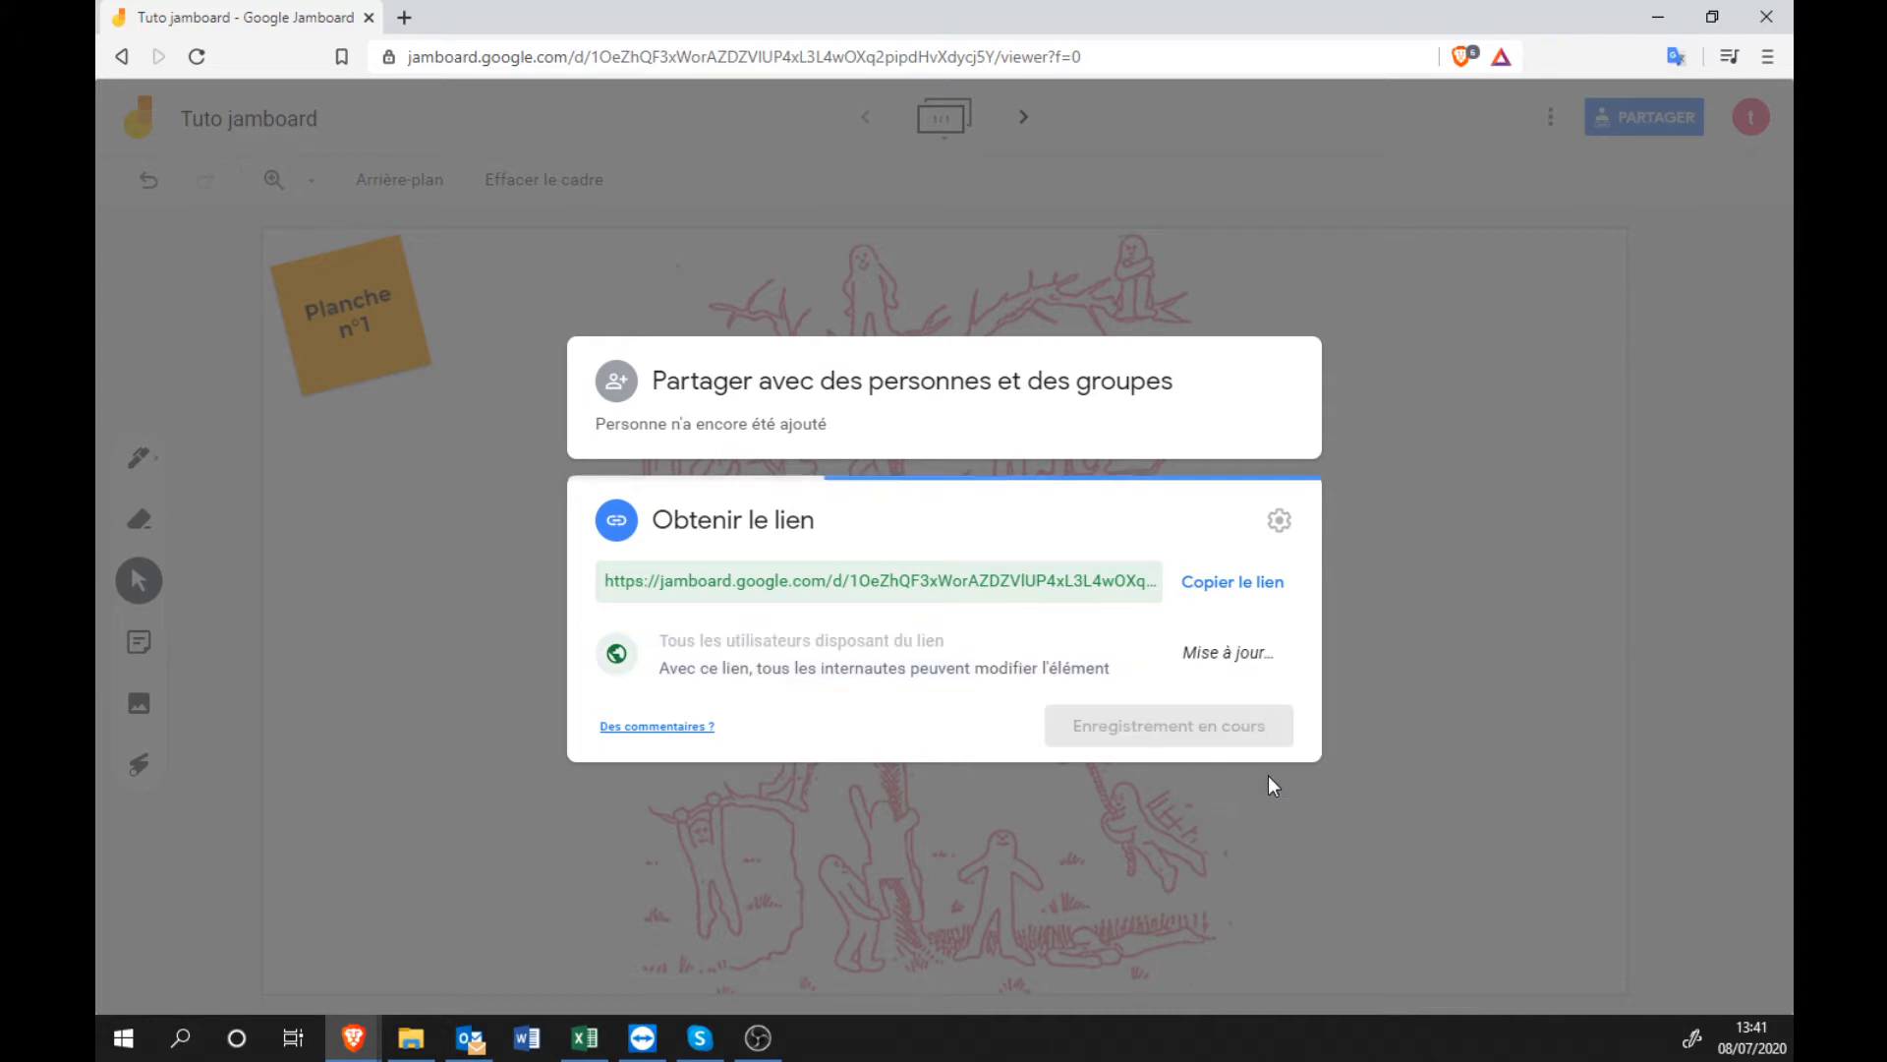
{"action": "left_click", "coordinate": [1230, 590]}
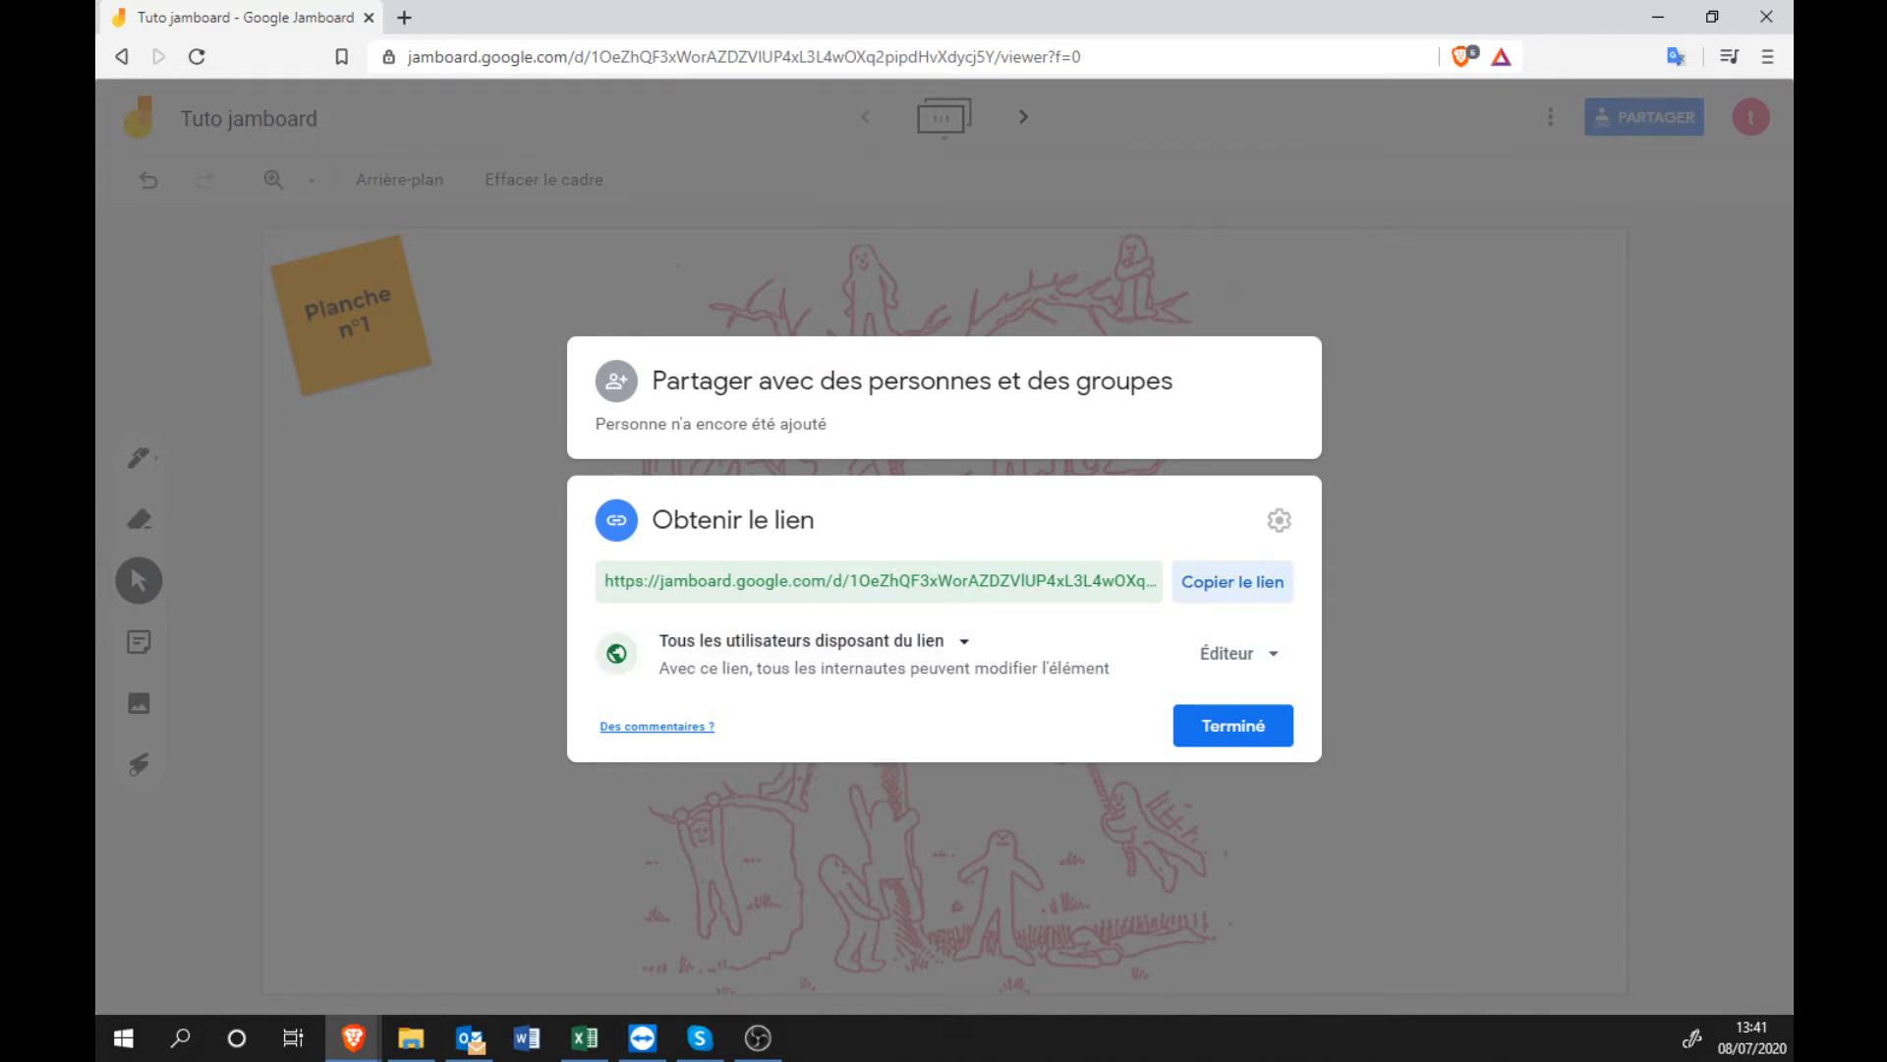
{"action": "key", "text": "alt+Tab"}
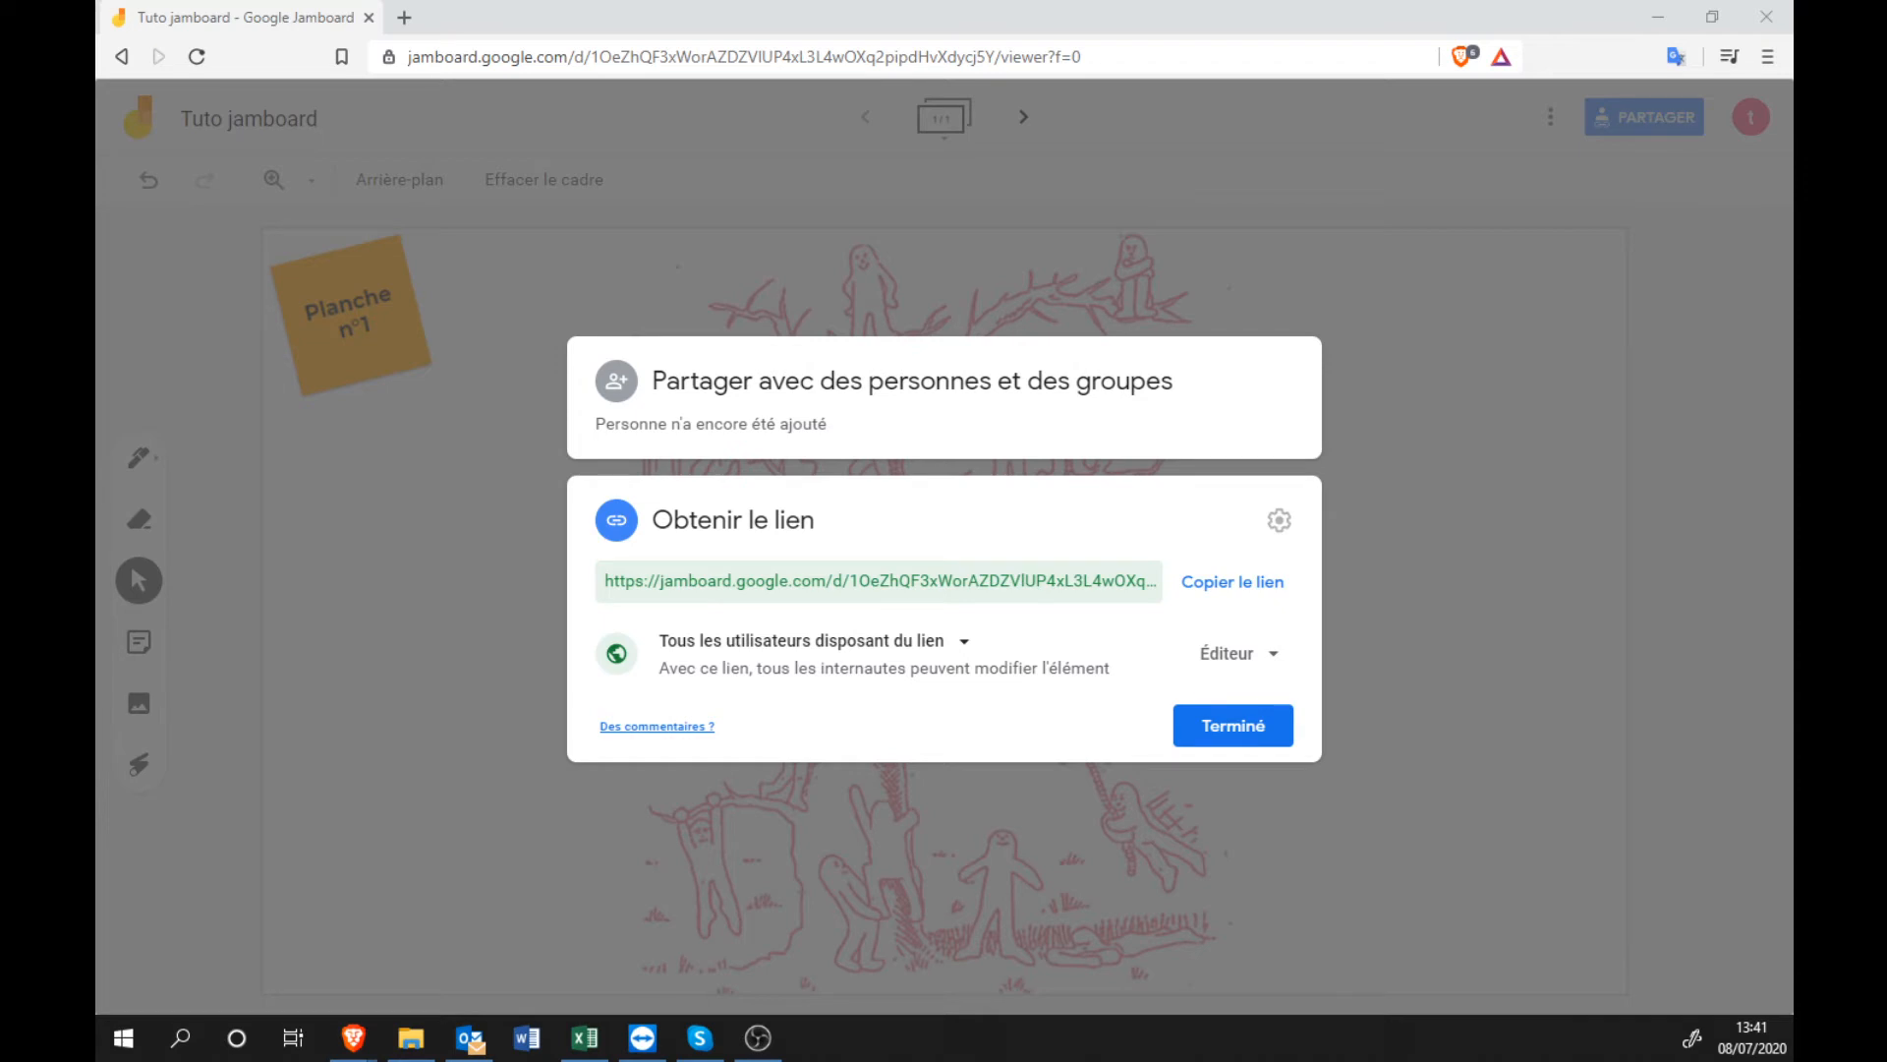
{"action": "key", "text": "ctrl+shift+n"}
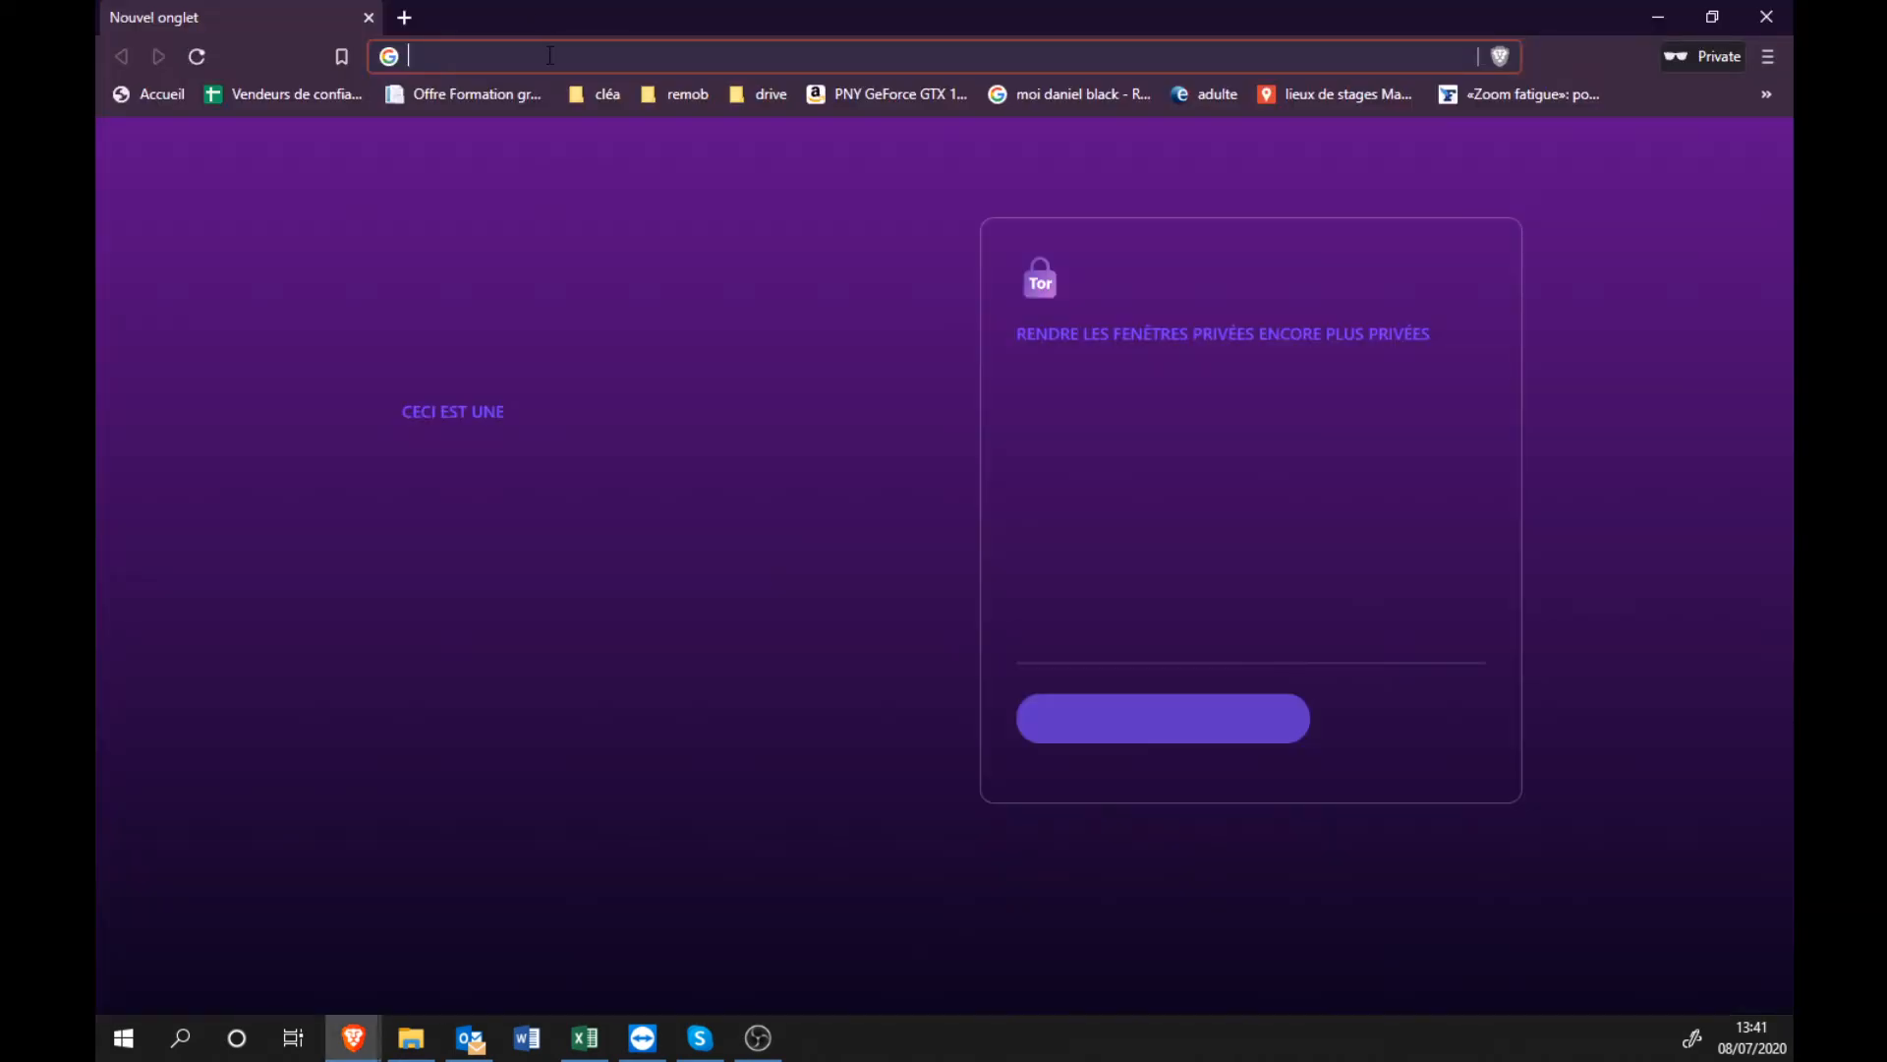
Load the copied jam link in the private window and tile both windows side by side.
{"action": "key", "text": "Return"}
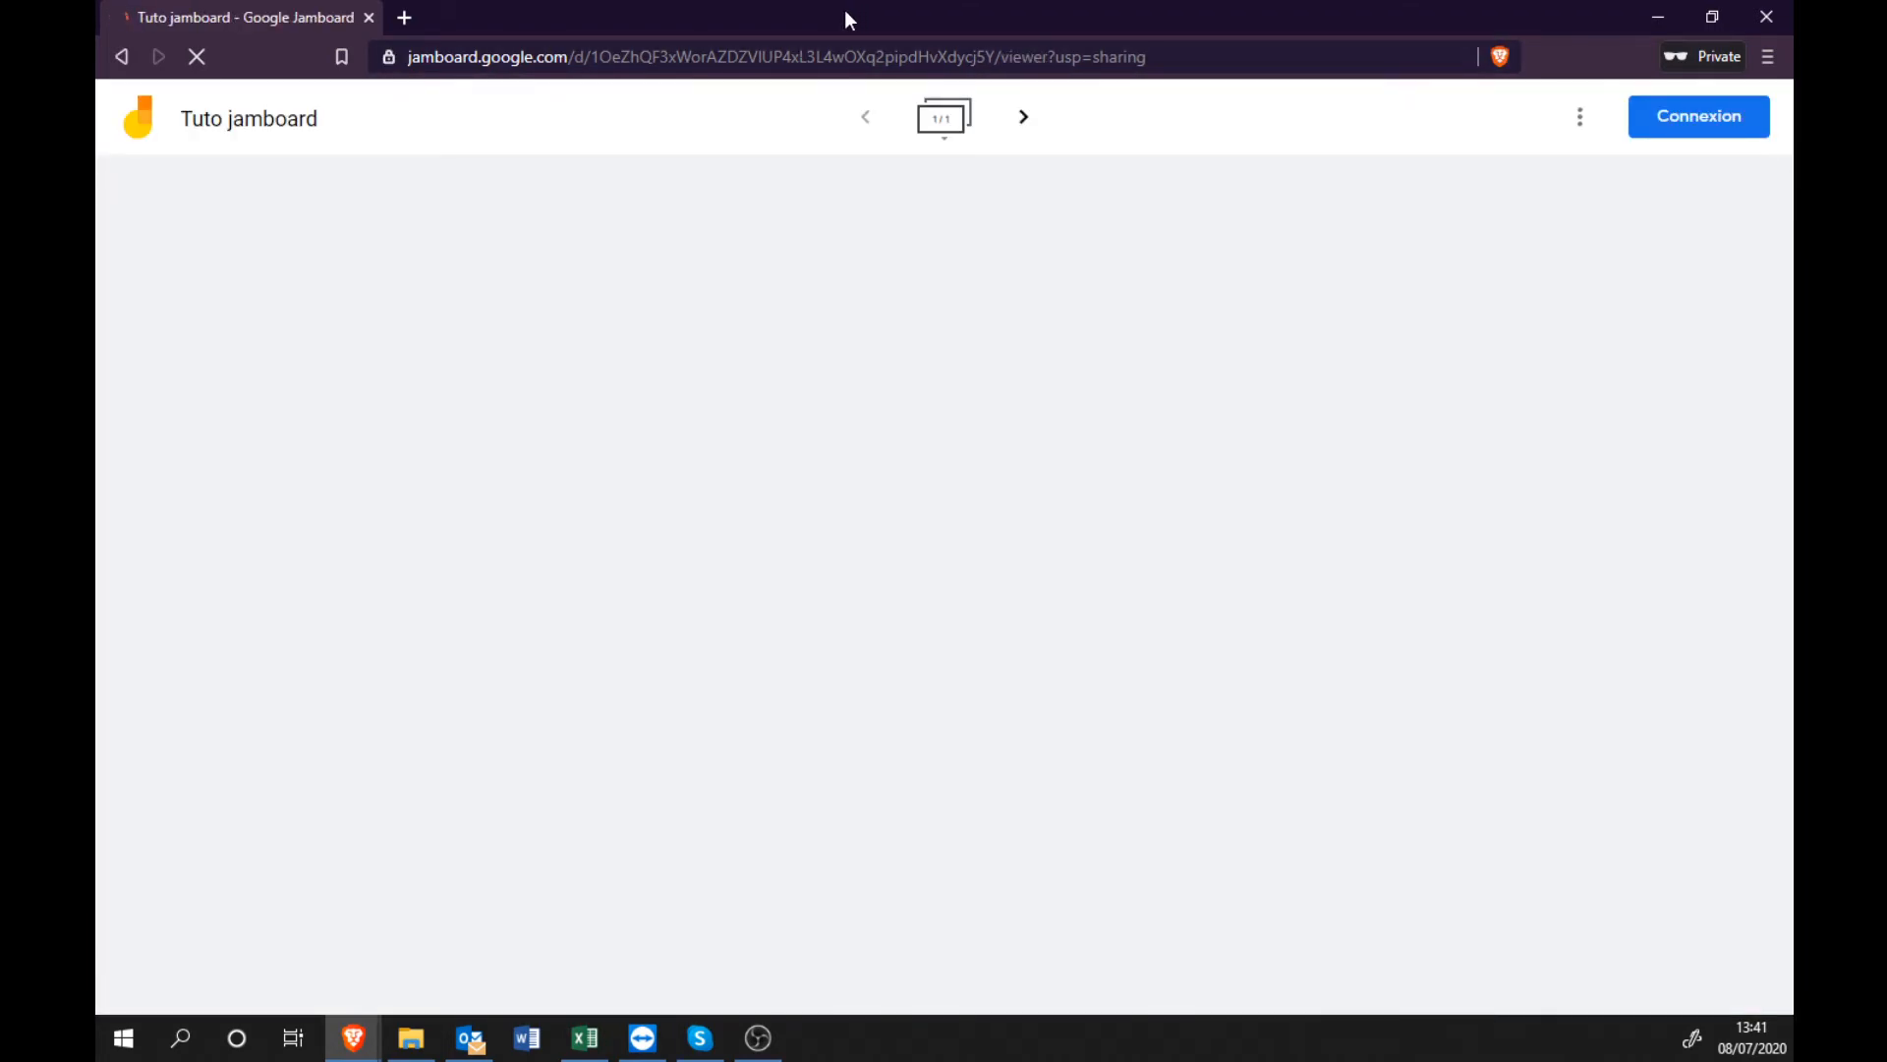
{"action": "left_click_drag", "start_coordinate": [845, 10], "coordinate": [1082, 372]}
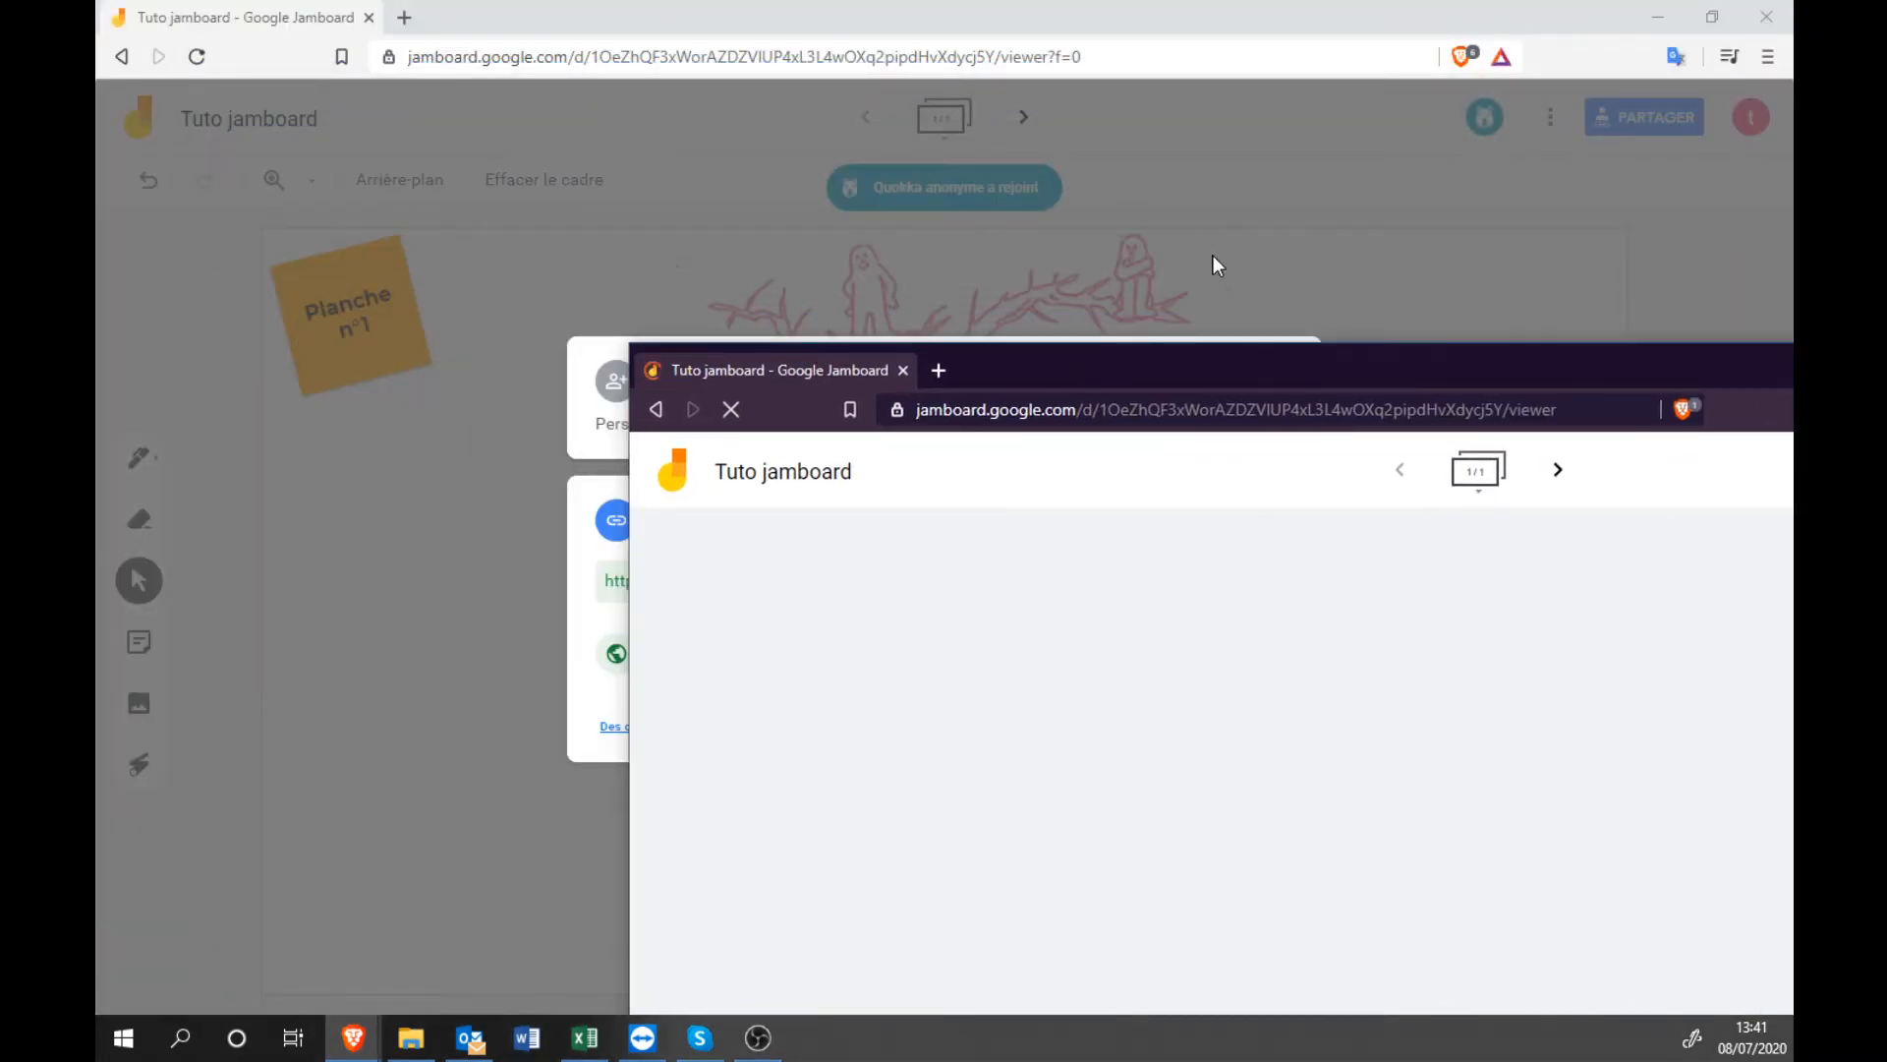
{"action": "left_click_drag", "start_coordinate": [1265, 14], "coordinate": [97, 152]}
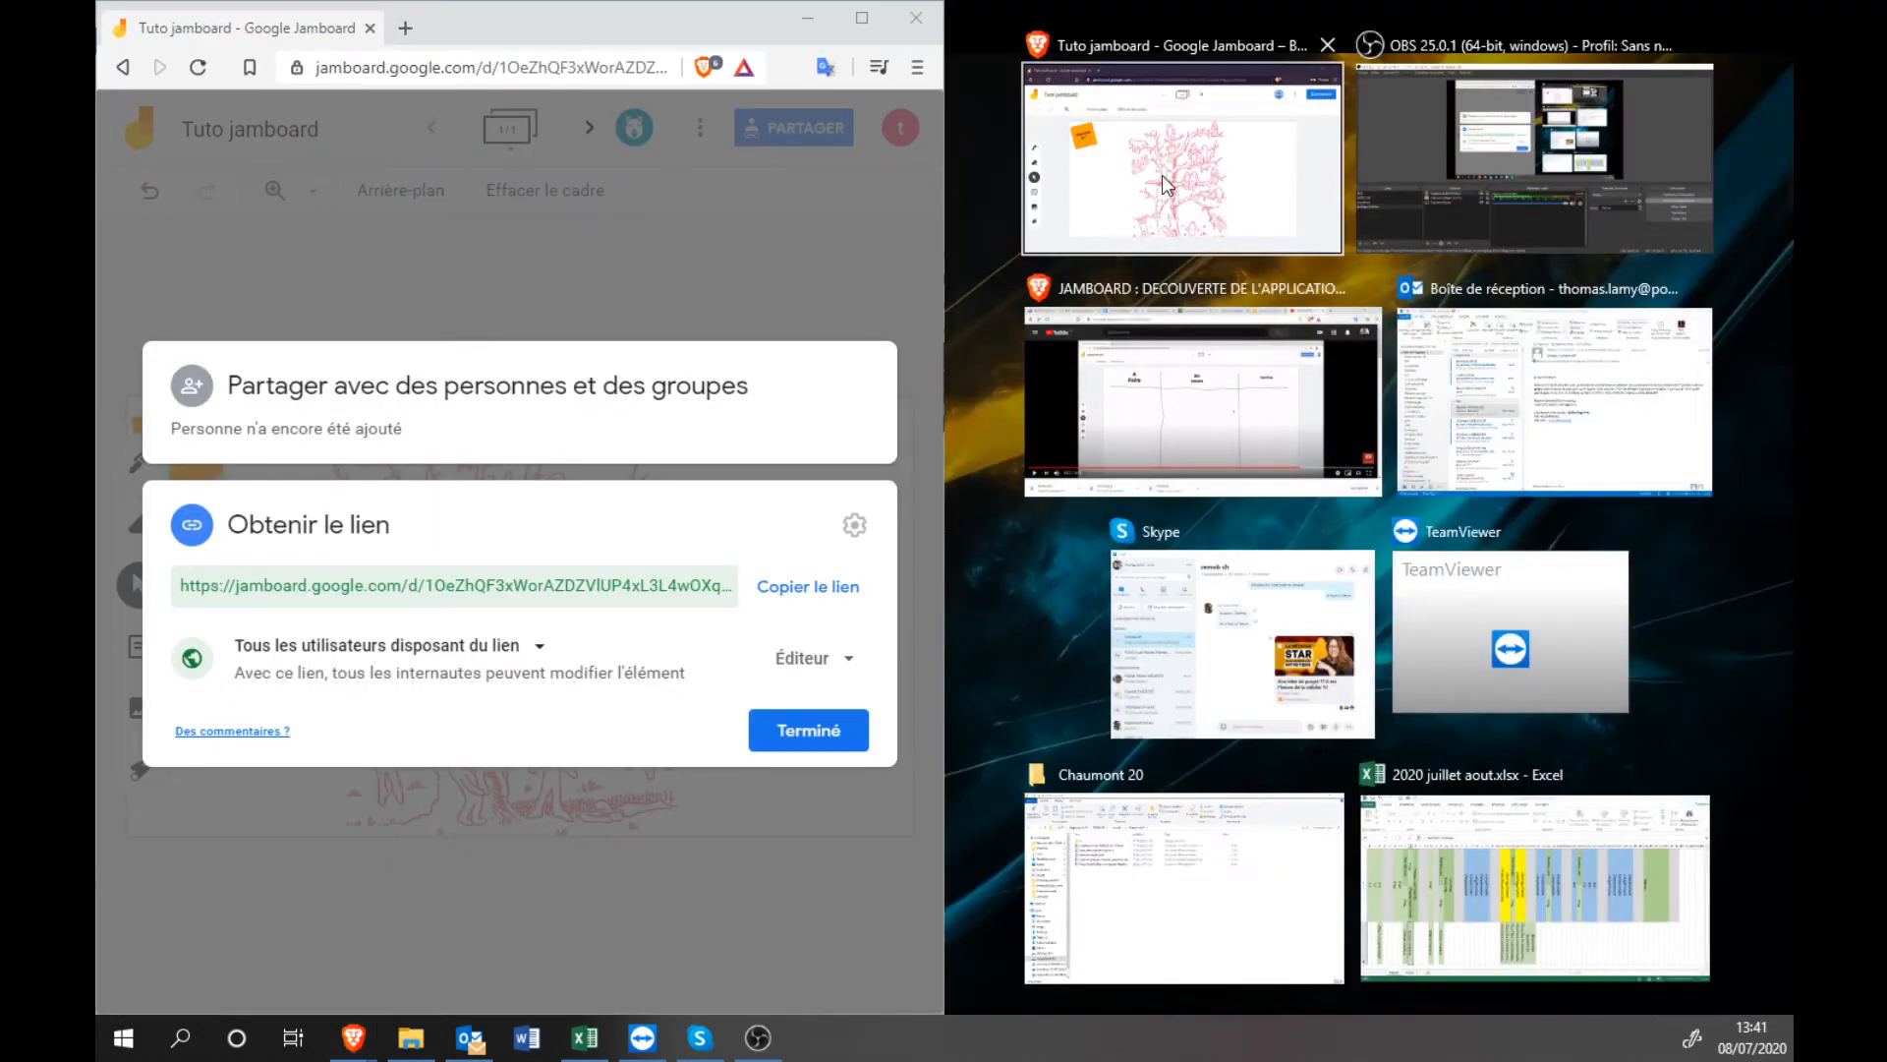
{"action": "left_click", "coordinate": [1162, 175]}
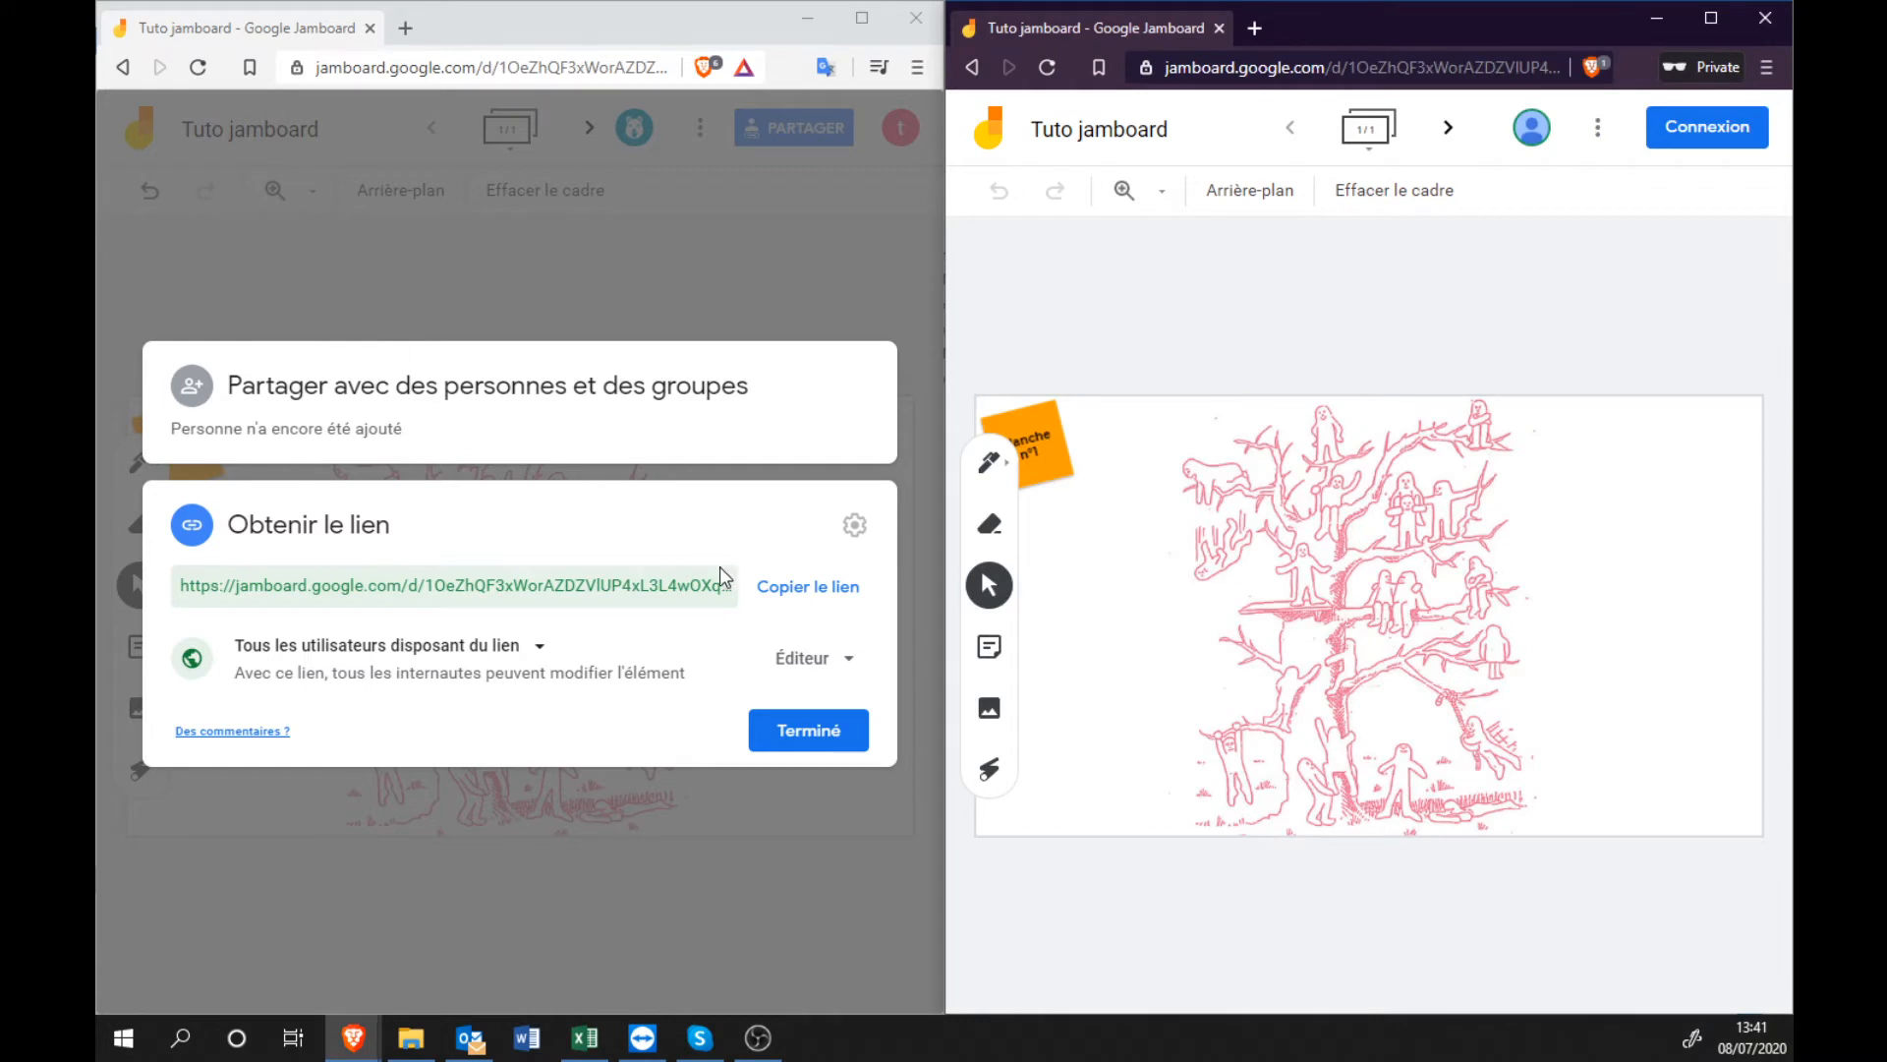
{"action": "left_click", "coordinate": [800, 728]}
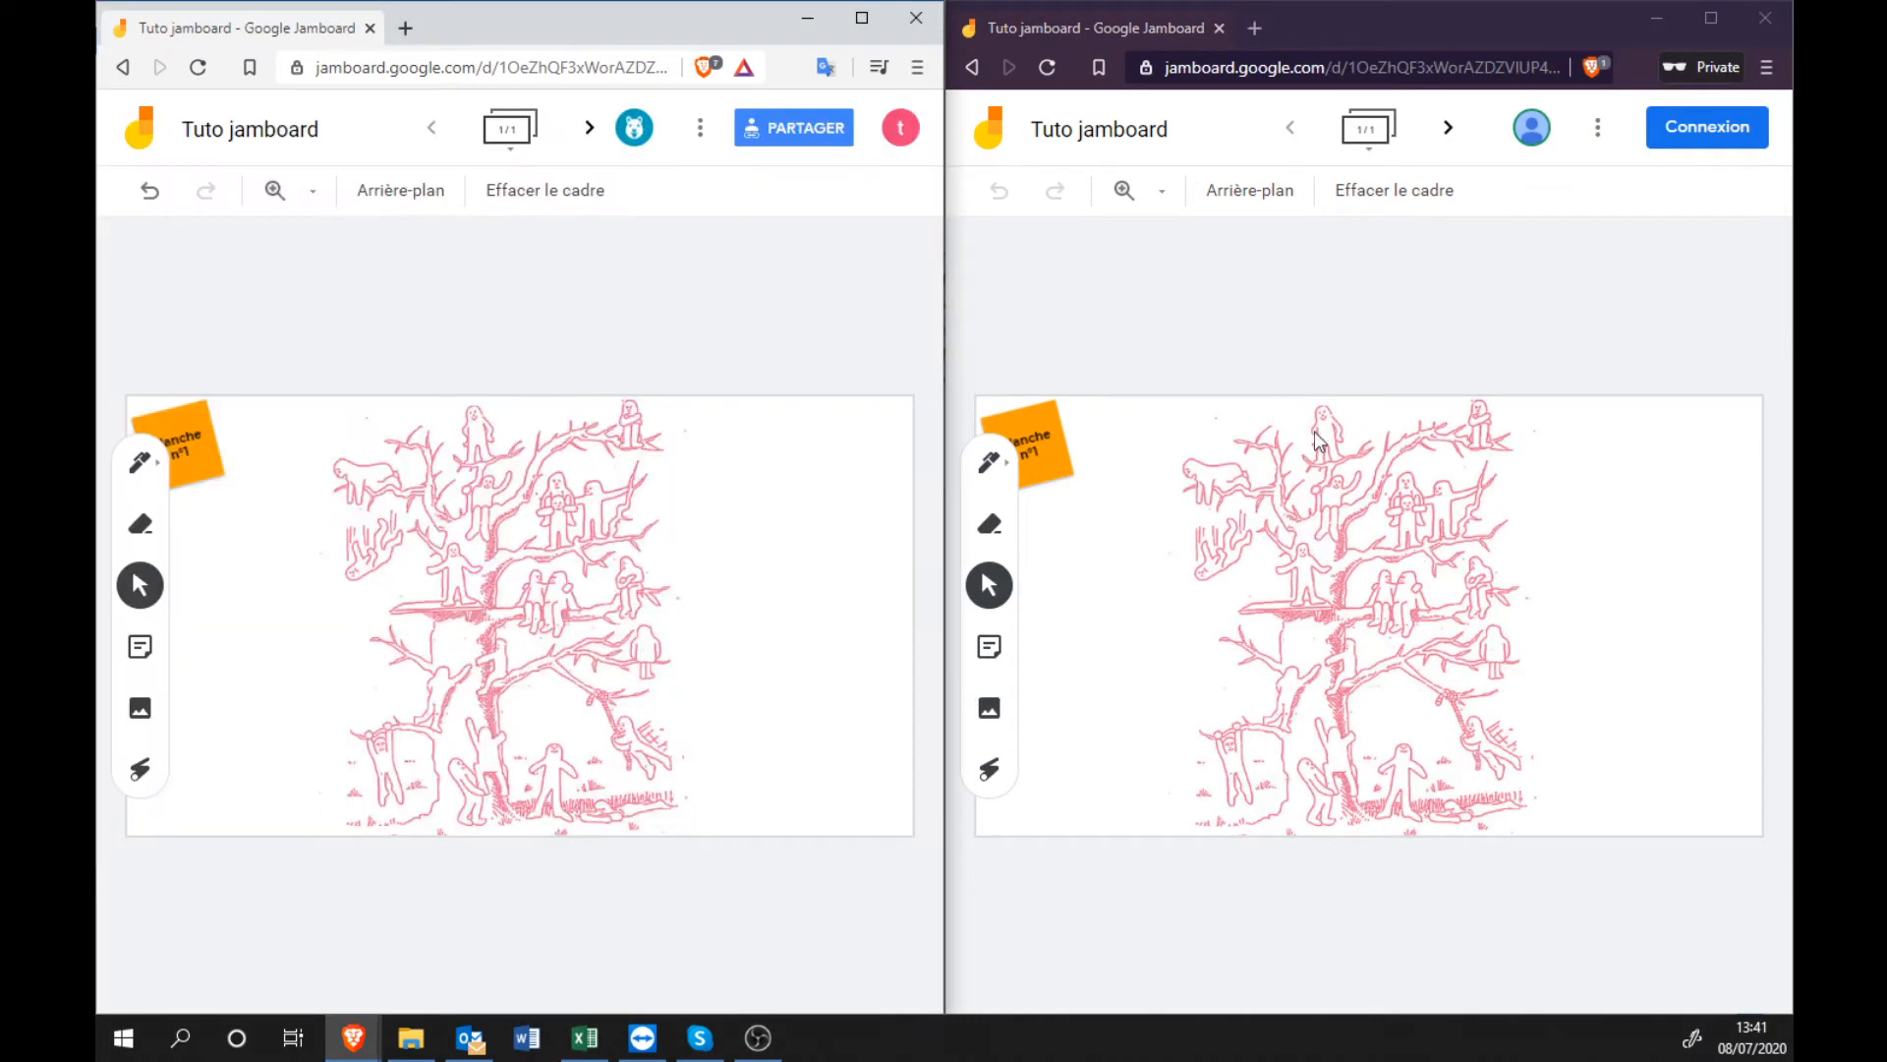
{"action": "left_click", "coordinate": [1180, 324]}
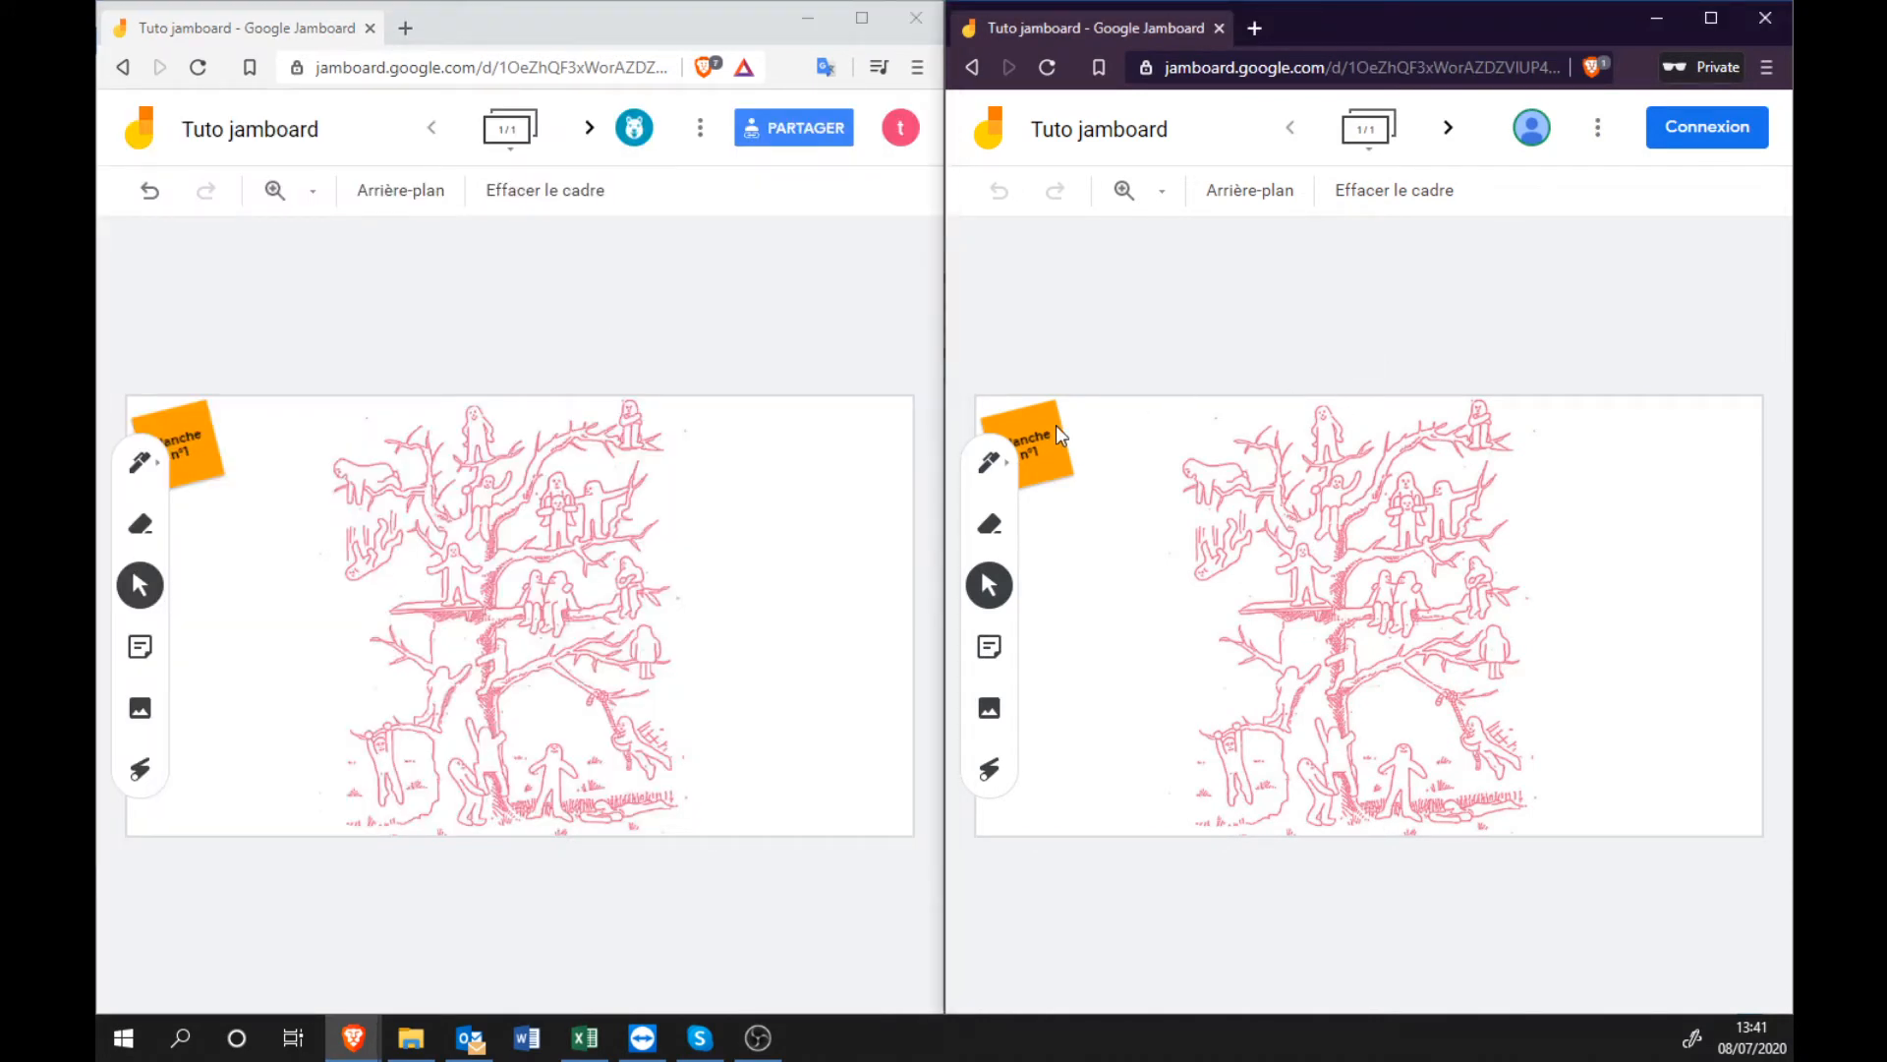
In the private window, pick the orange highlighter and zoom in on the canvas.
{"action": "left_click", "coordinate": [986, 472]}
{"action": "left_click", "coordinate": [988, 464]}
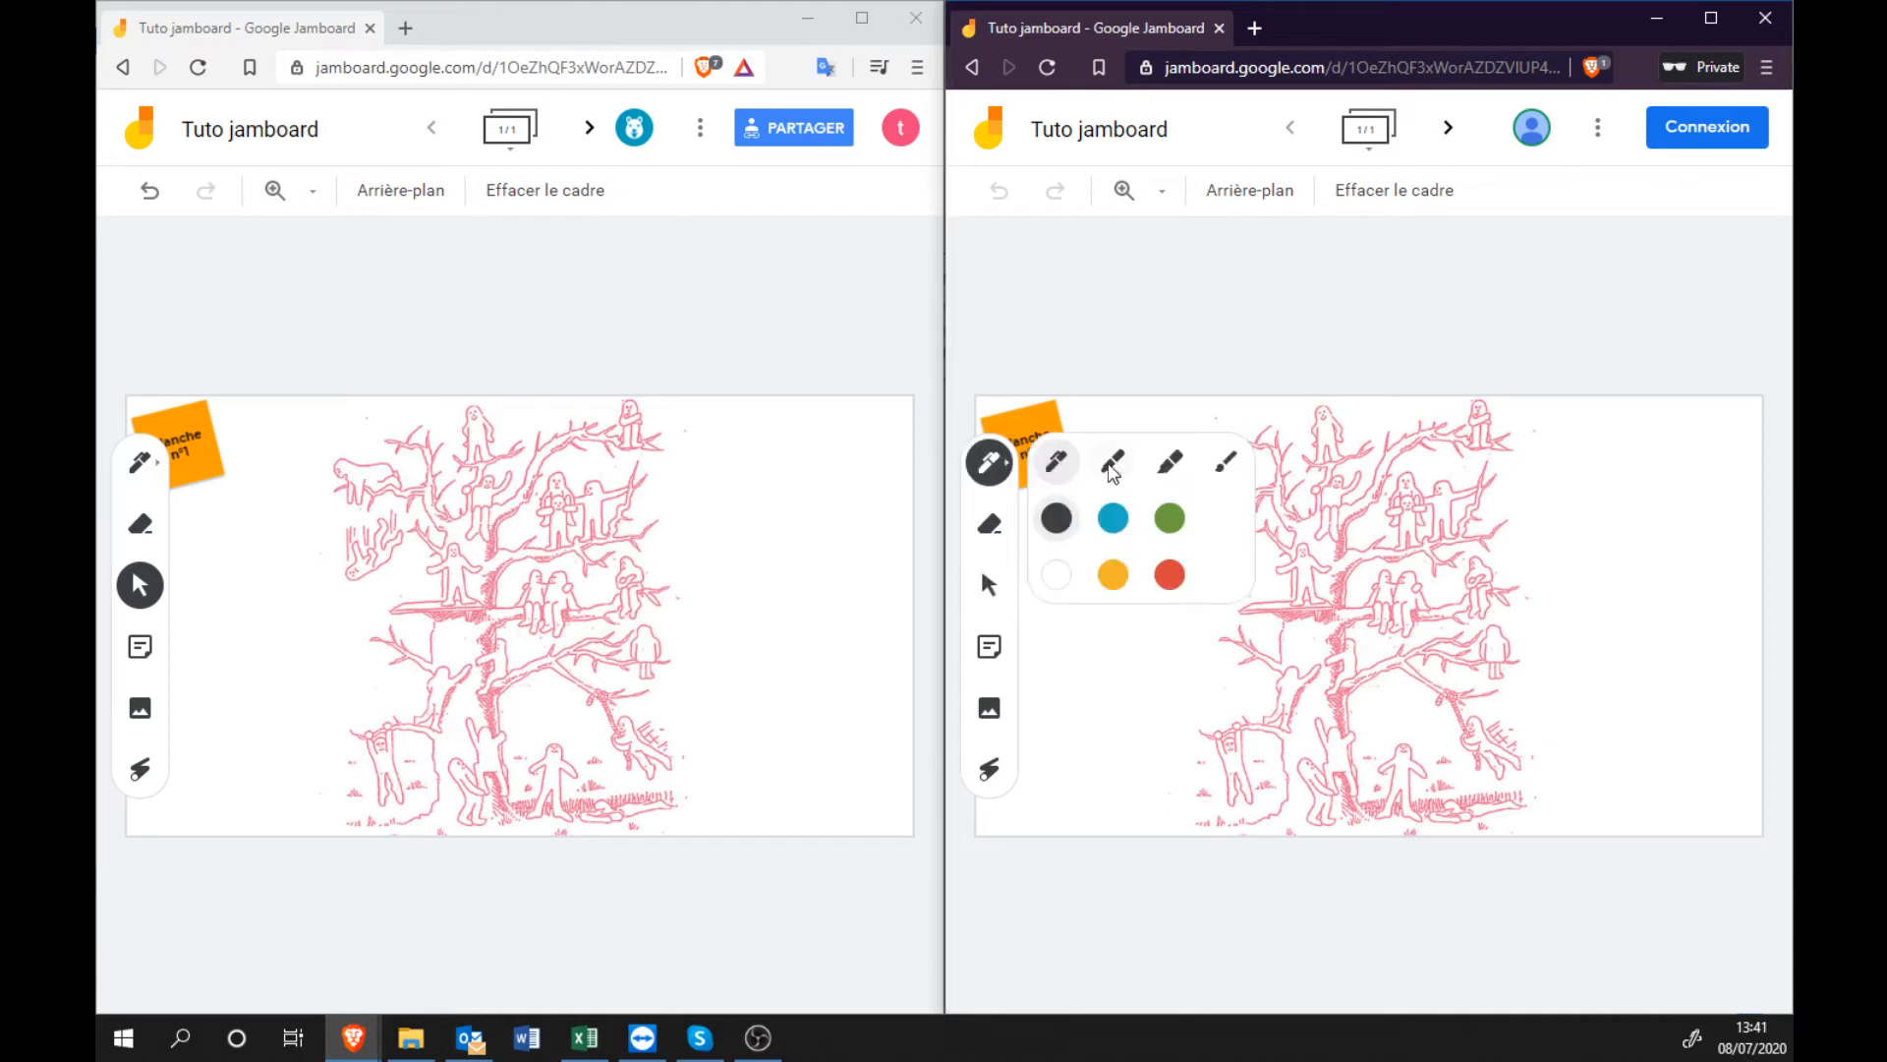
{"action": "left_click", "coordinate": [1170, 463]}
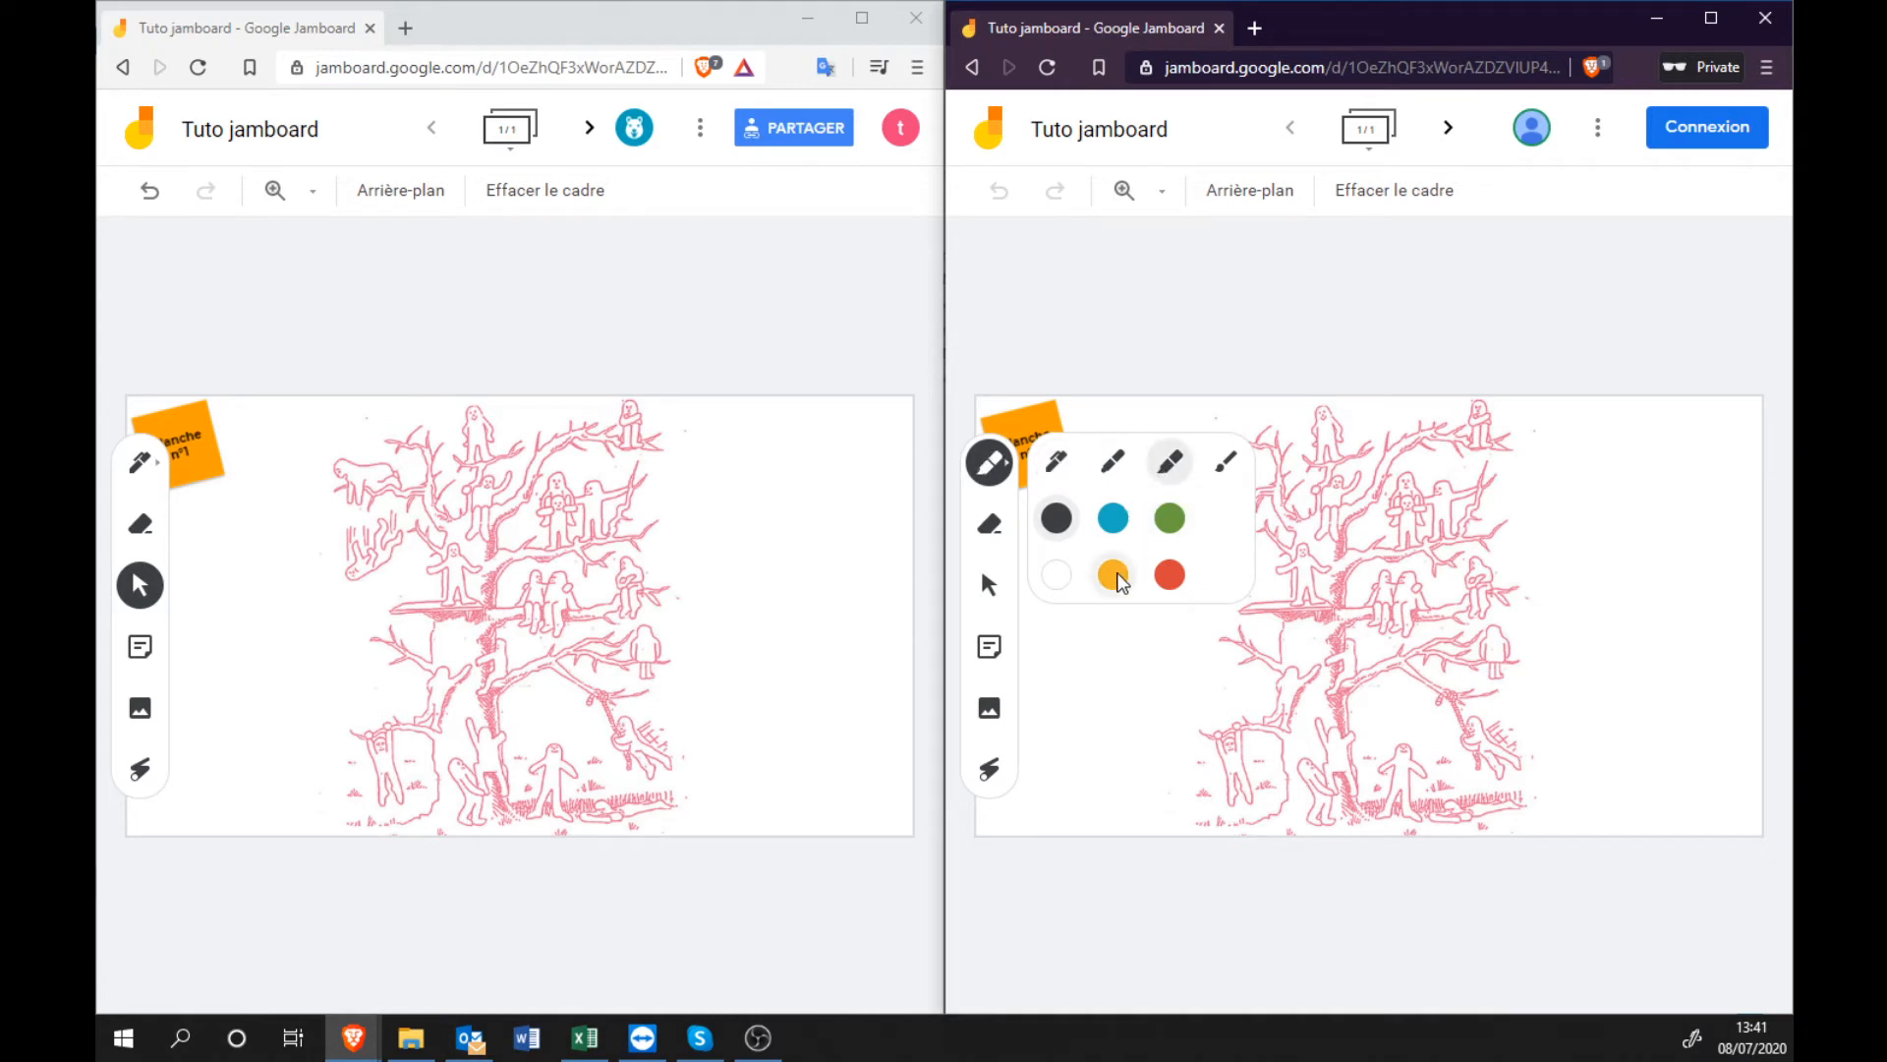
{"action": "left_click", "coordinate": [1117, 577]}
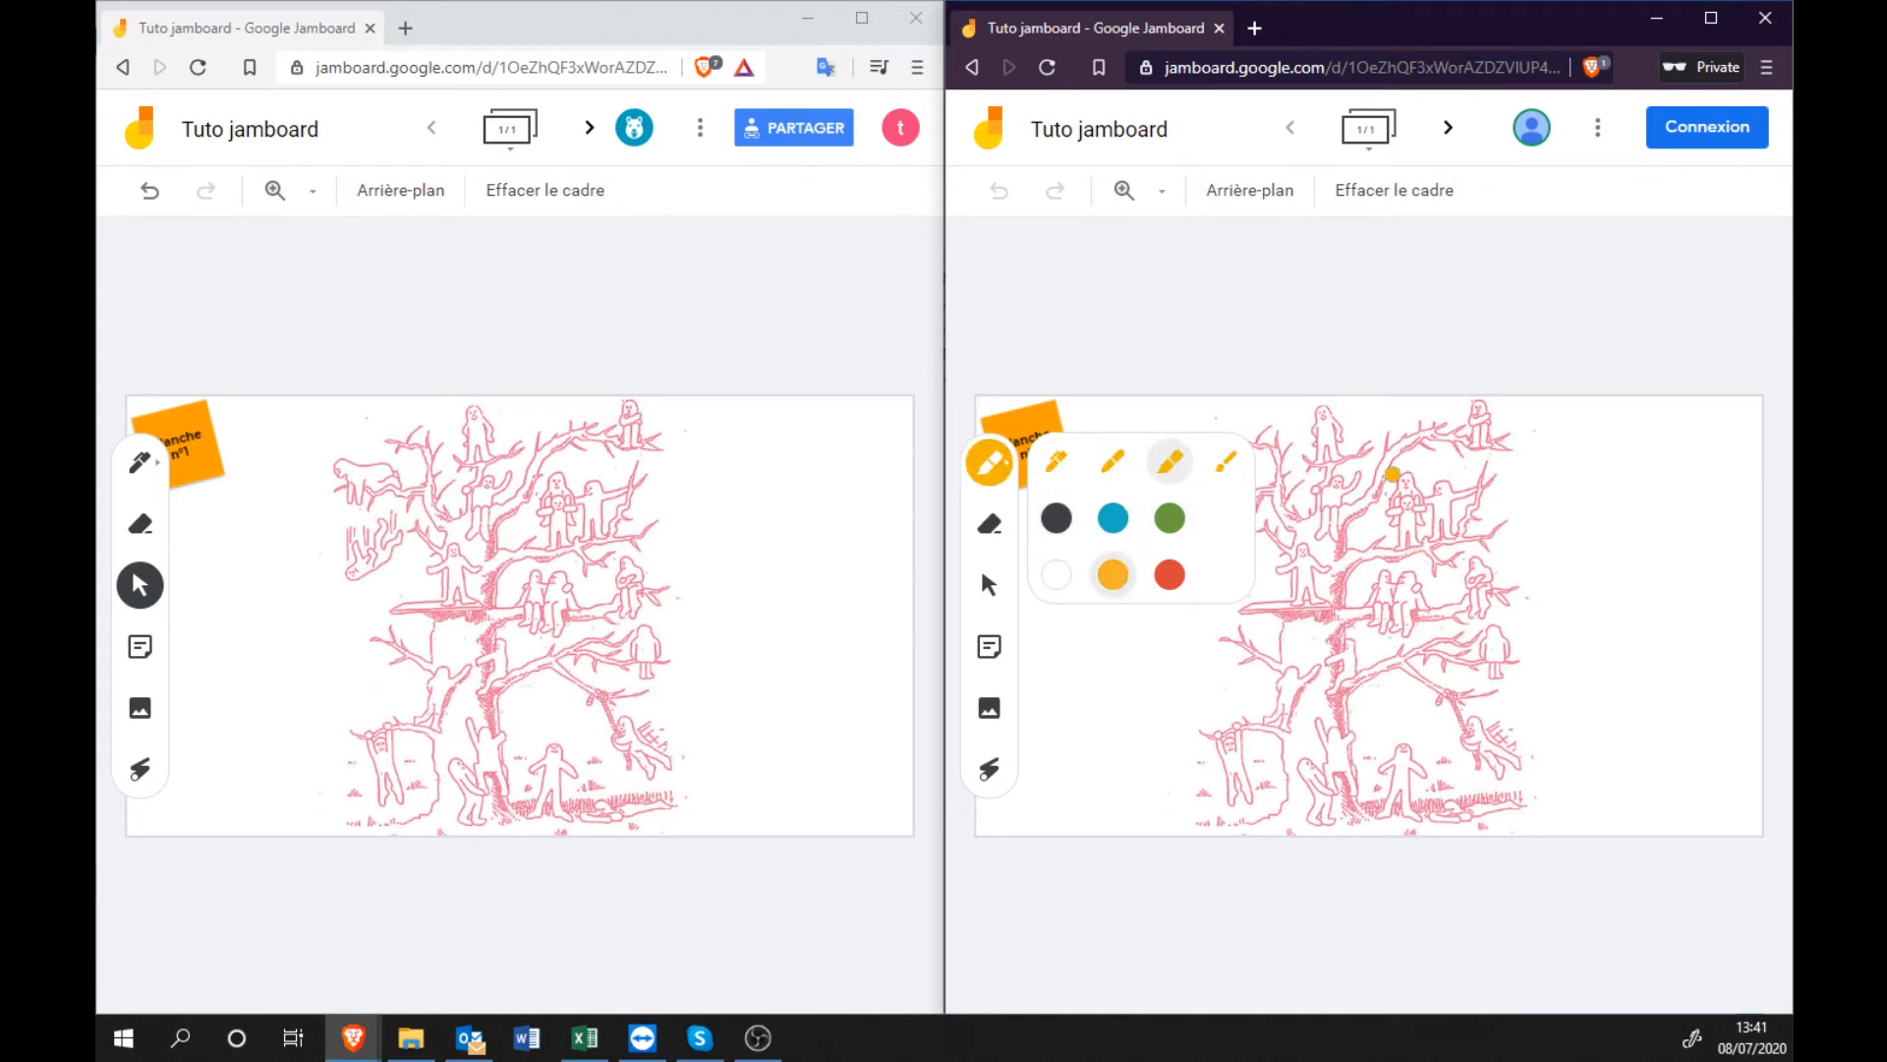
{"action": "left_click", "coordinate": [1160, 193]}
{"action": "left_click", "coordinate": [1204, 334]}
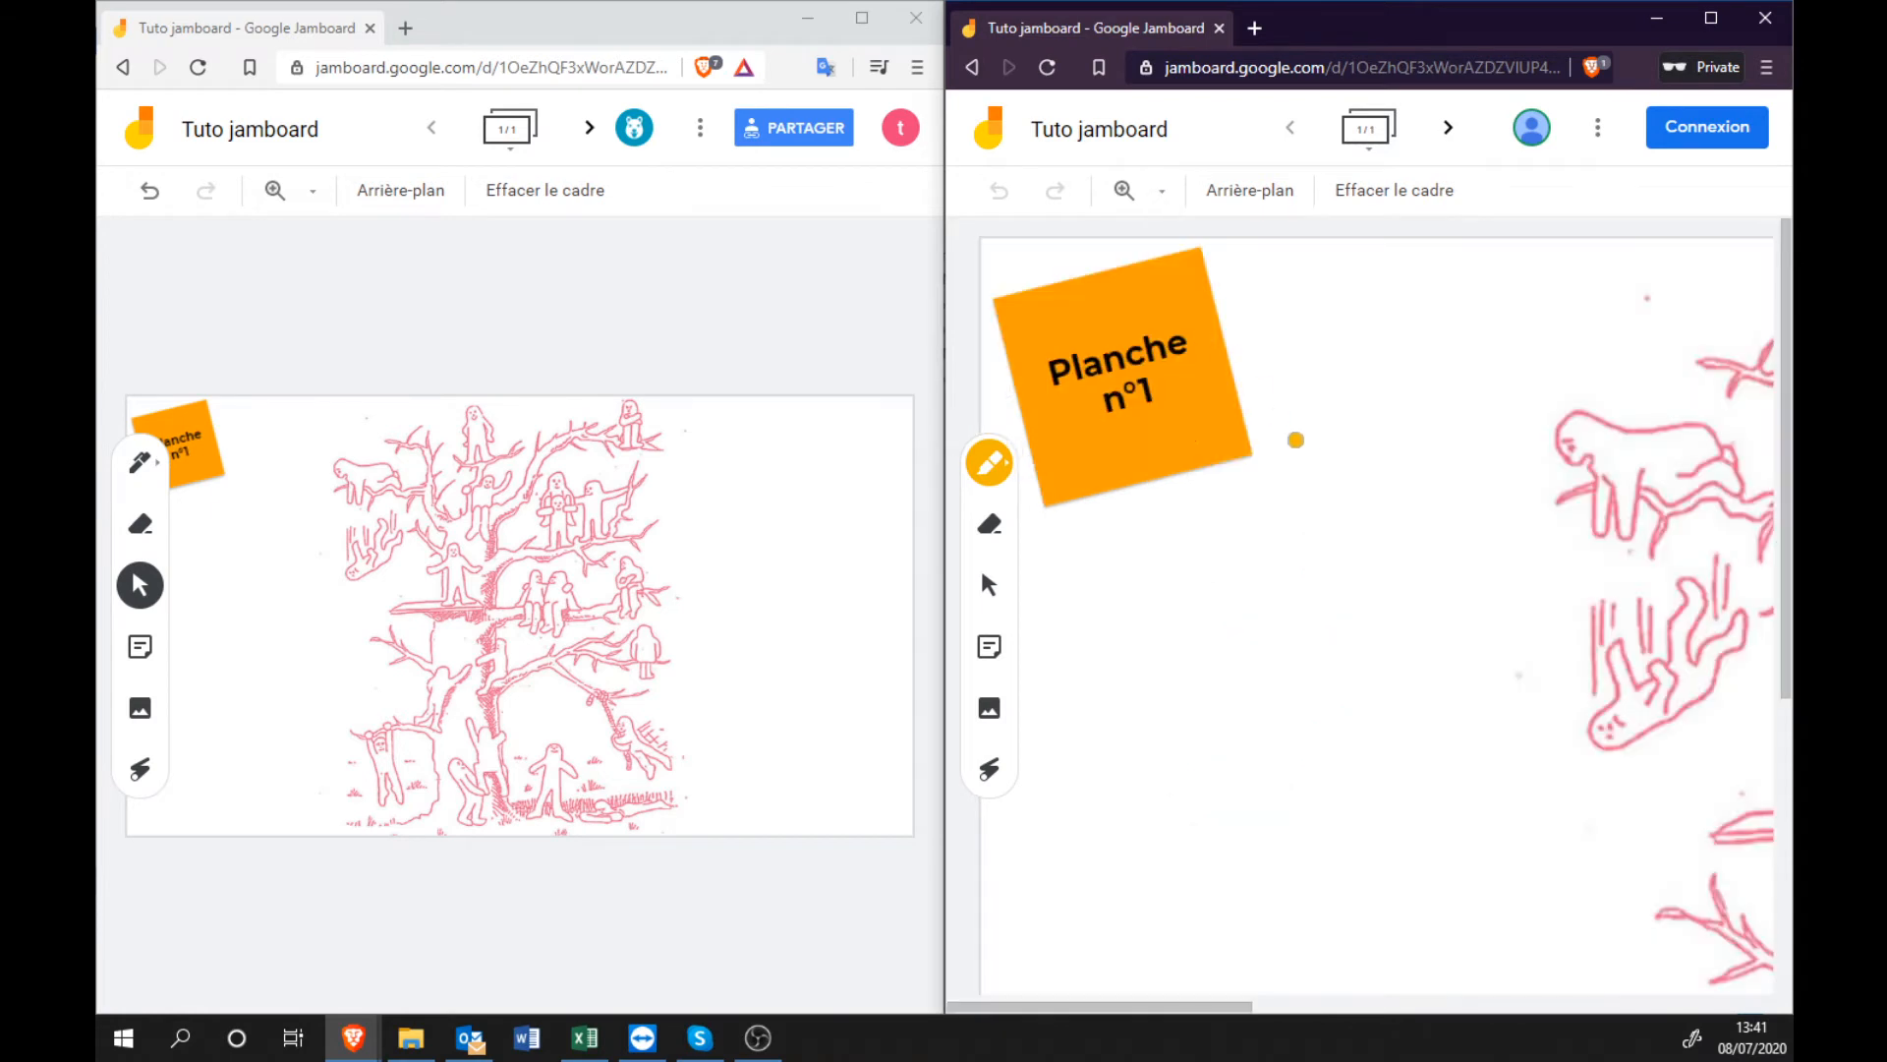
Scribble orange highlighter over one tree figure to colour it in.
{"action": "mouse_move", "coordinate": [1192, 1011]}
{"action": "left_mouse_down"}
{"action": "mouse_move", "coordinate": [1551, 1011]}
{"action": "mouse_move", "coordinate": [1499, 1014]}
{"action": "left_mouse_up"}
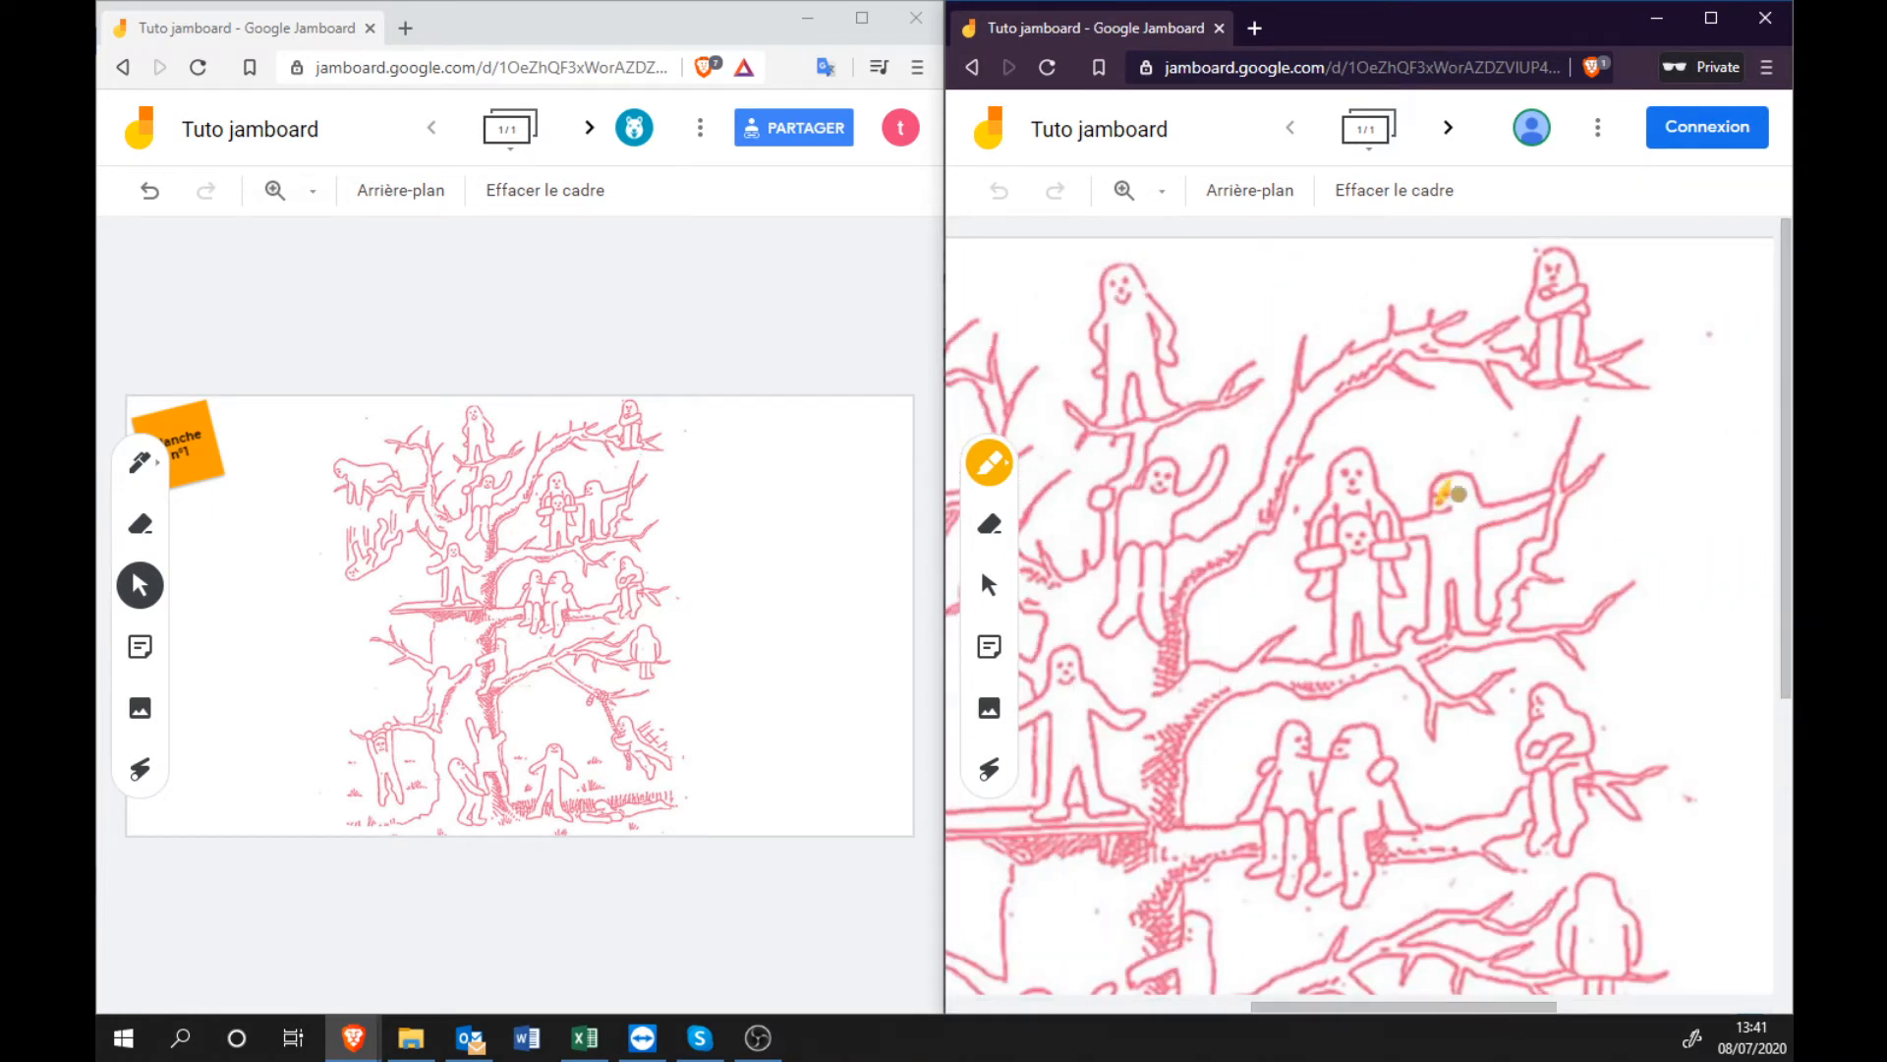
{"action": "left_click_drag", "start_coordinate": [1459, 495], "coordinate": [1422, 637]}
{"action": "mouse_move", "coordinate": [1439, 552]}
{"action": "left_mouse_down"}
{"action": "mouse_move", "coordinate": [1483, 625]}
{"action": "mouse_move", "coordinate": [1463, 563]}
{"action": "mouse_move", "coordinate": [1494, 513]}
{"action": "mouse_move", "coordinate": [1549, 492]}
{"action": "mouse_move", "coordinate": [1434, 529]}
{"action": "left_mouse_up"}
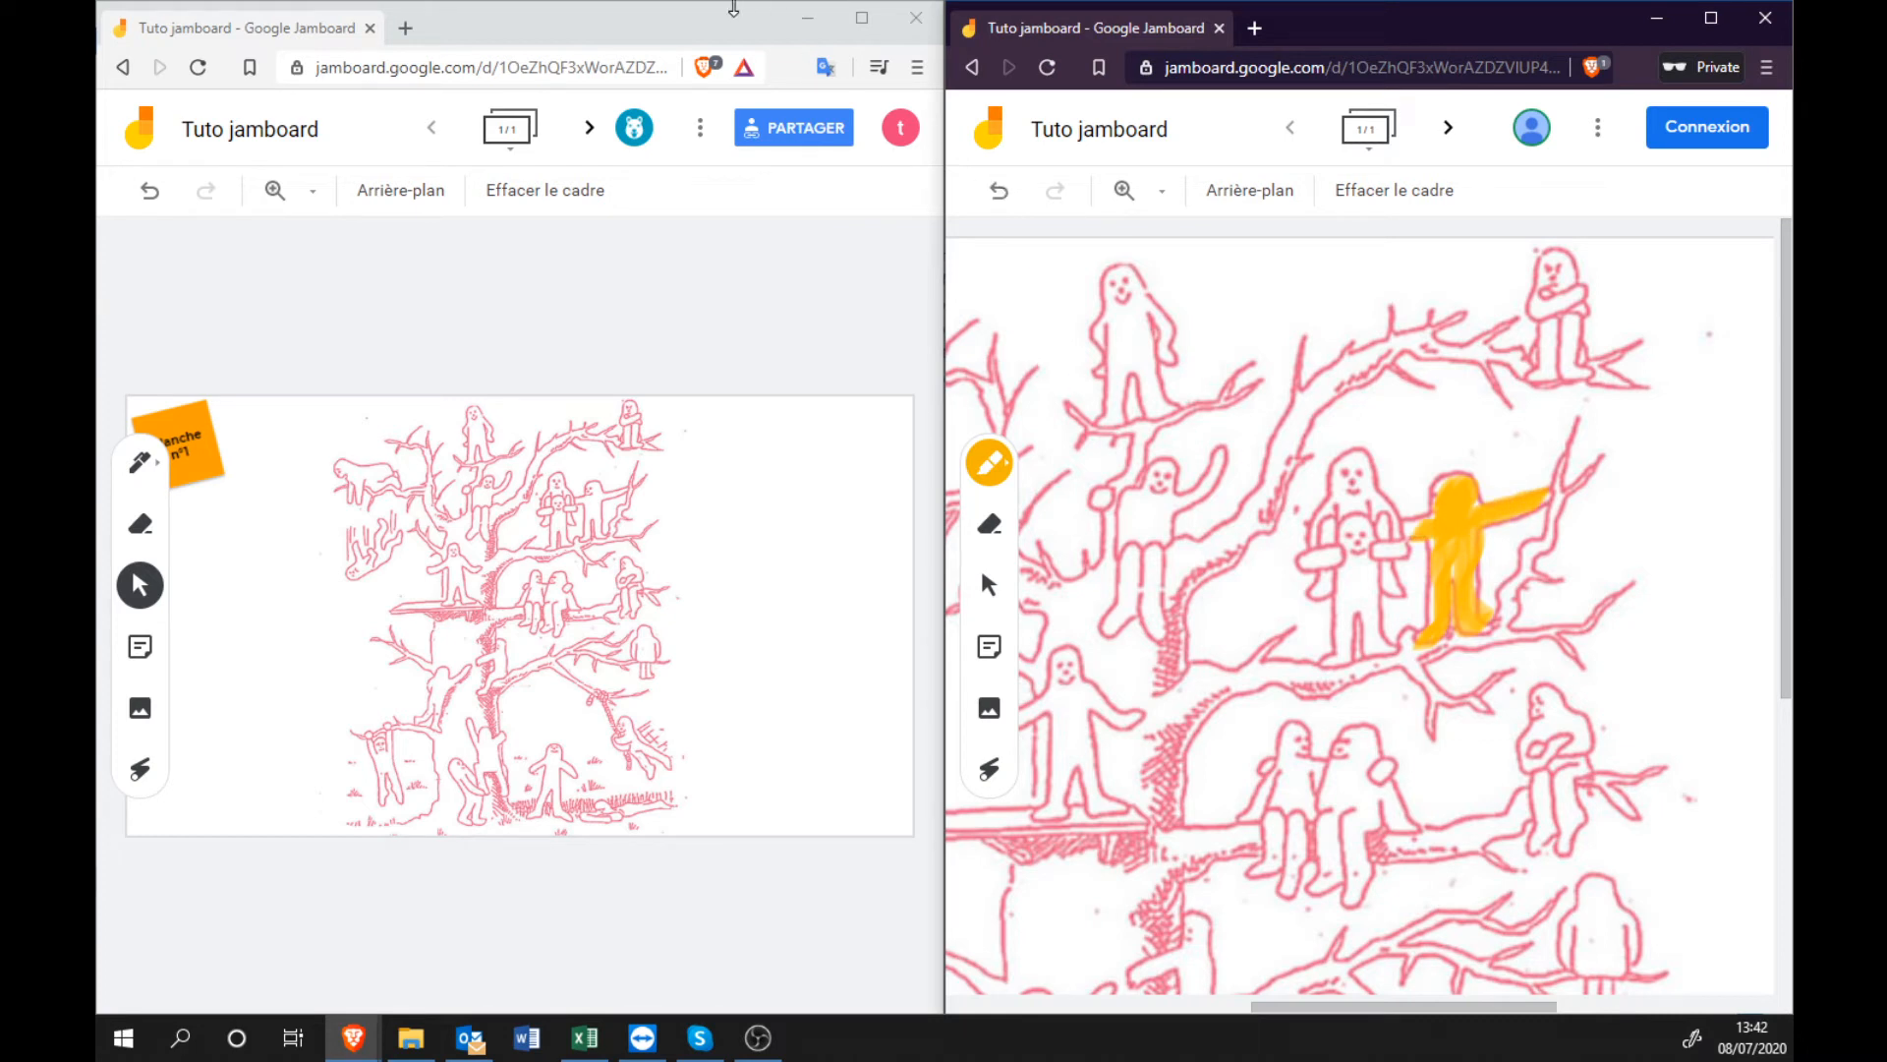
{"action": "left_click", "coordinate": [727, 28]}
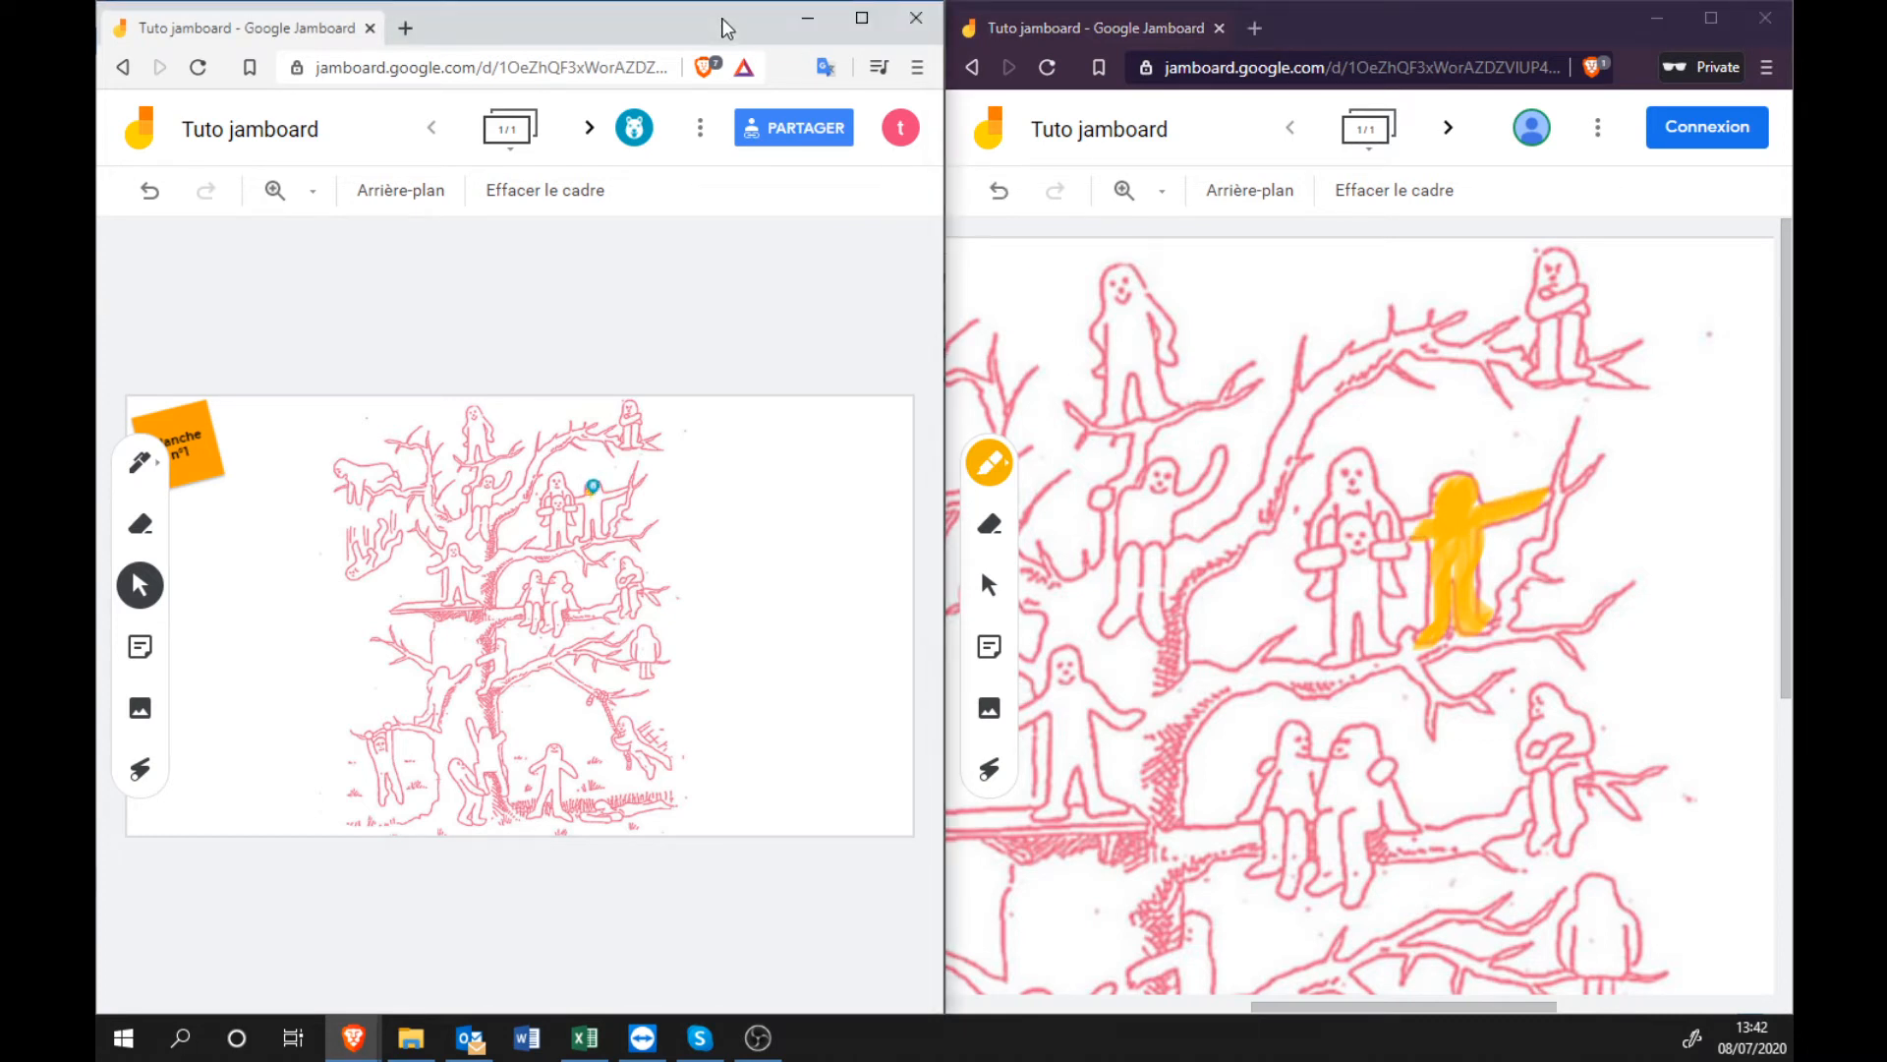
Zoom the owner's canvas to 100 % and scroll across to the orange-filled figure.
{"action": "left_click", "coordinate": [313, 191]}
{"action": "left_click", "coordinate": [356, 335]}
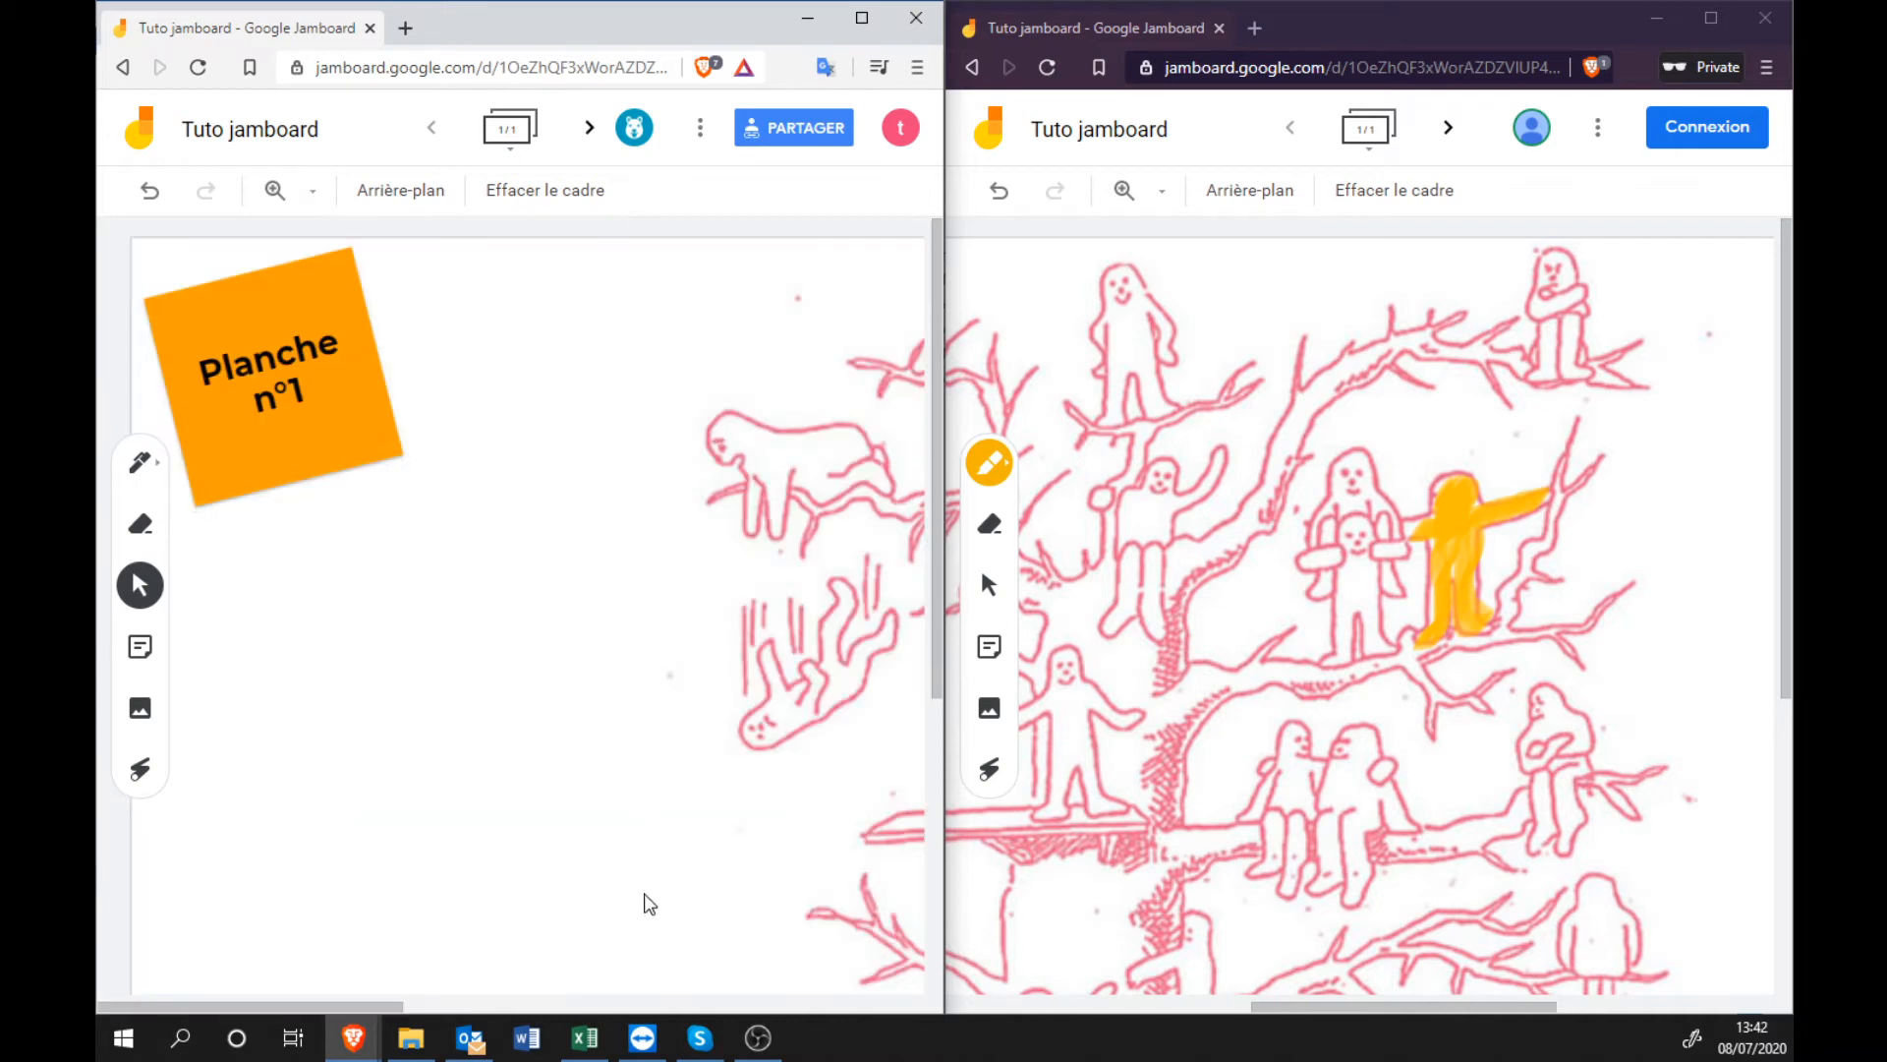
{"action": "left_click_drag", "start_coordinate": [430, 1009], "coordinate": [454, 1009]}
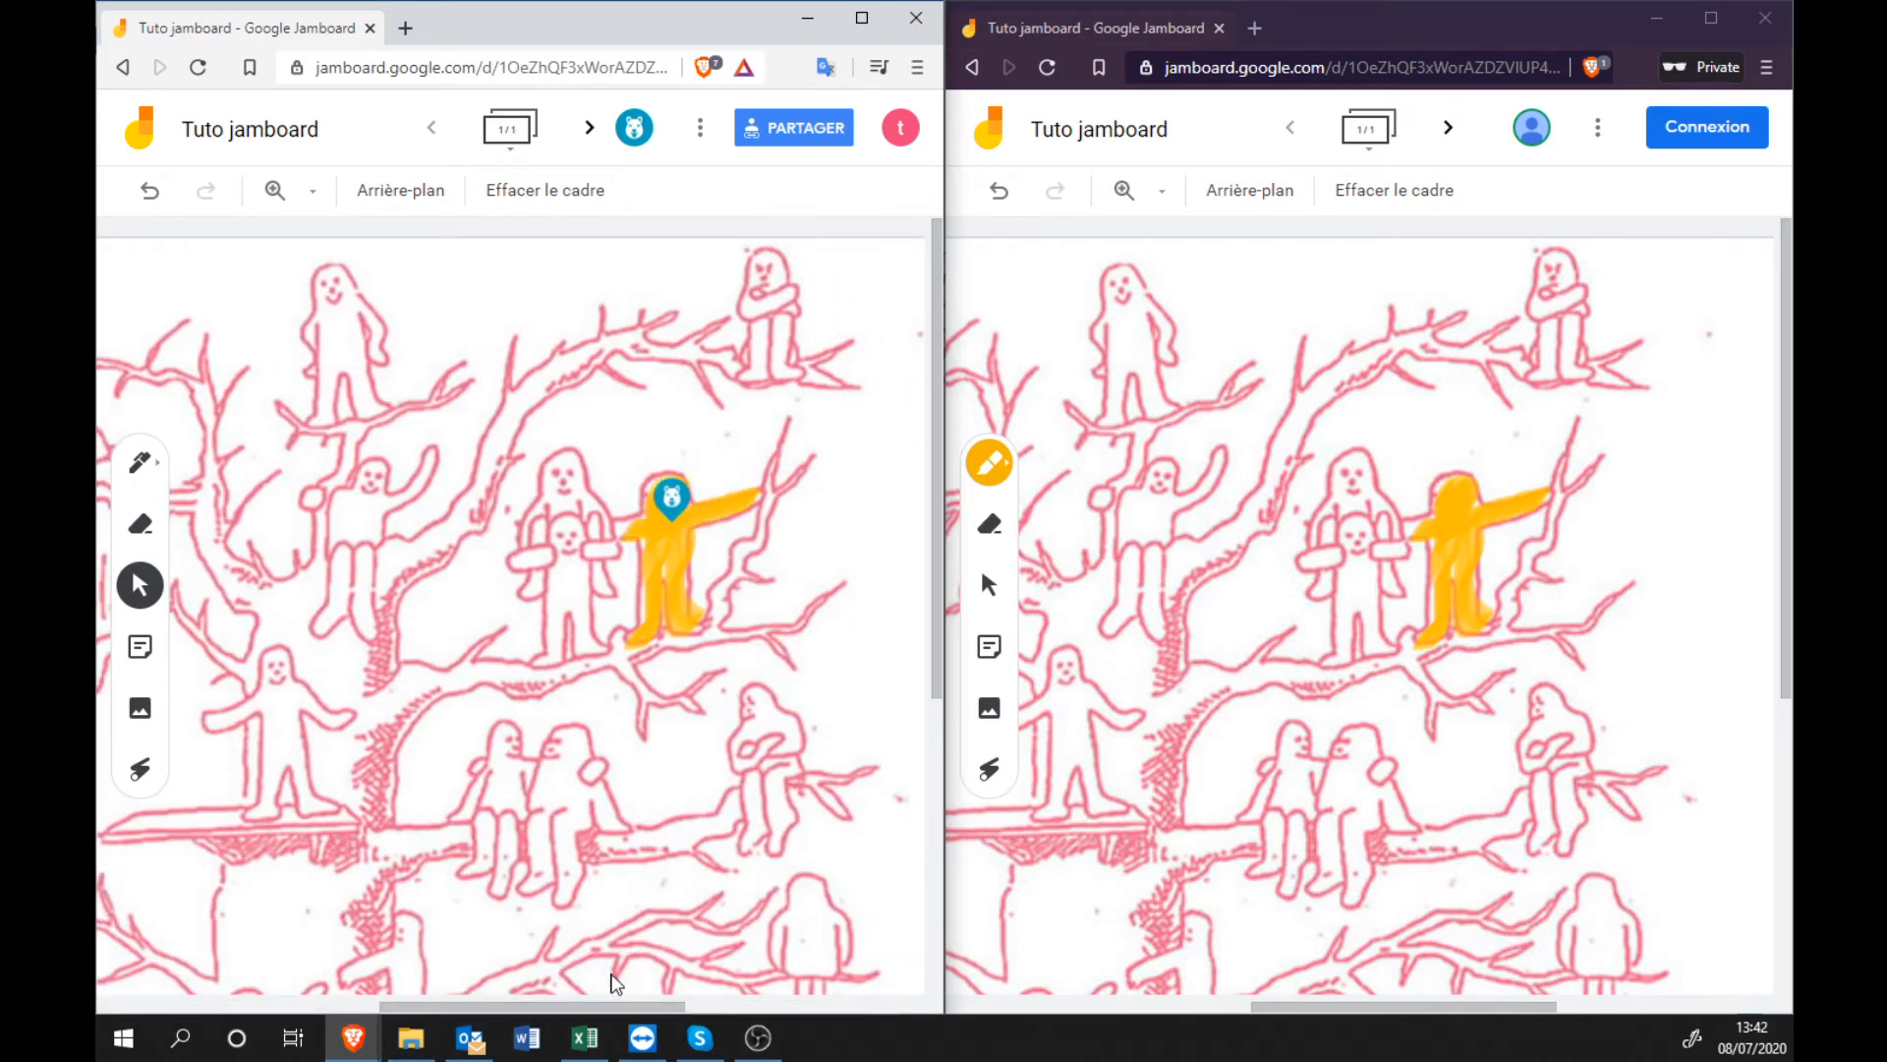
{"action": "left_click_drag", "start_coordinate": [597, 1008], "coordinate": [723, 1002]}
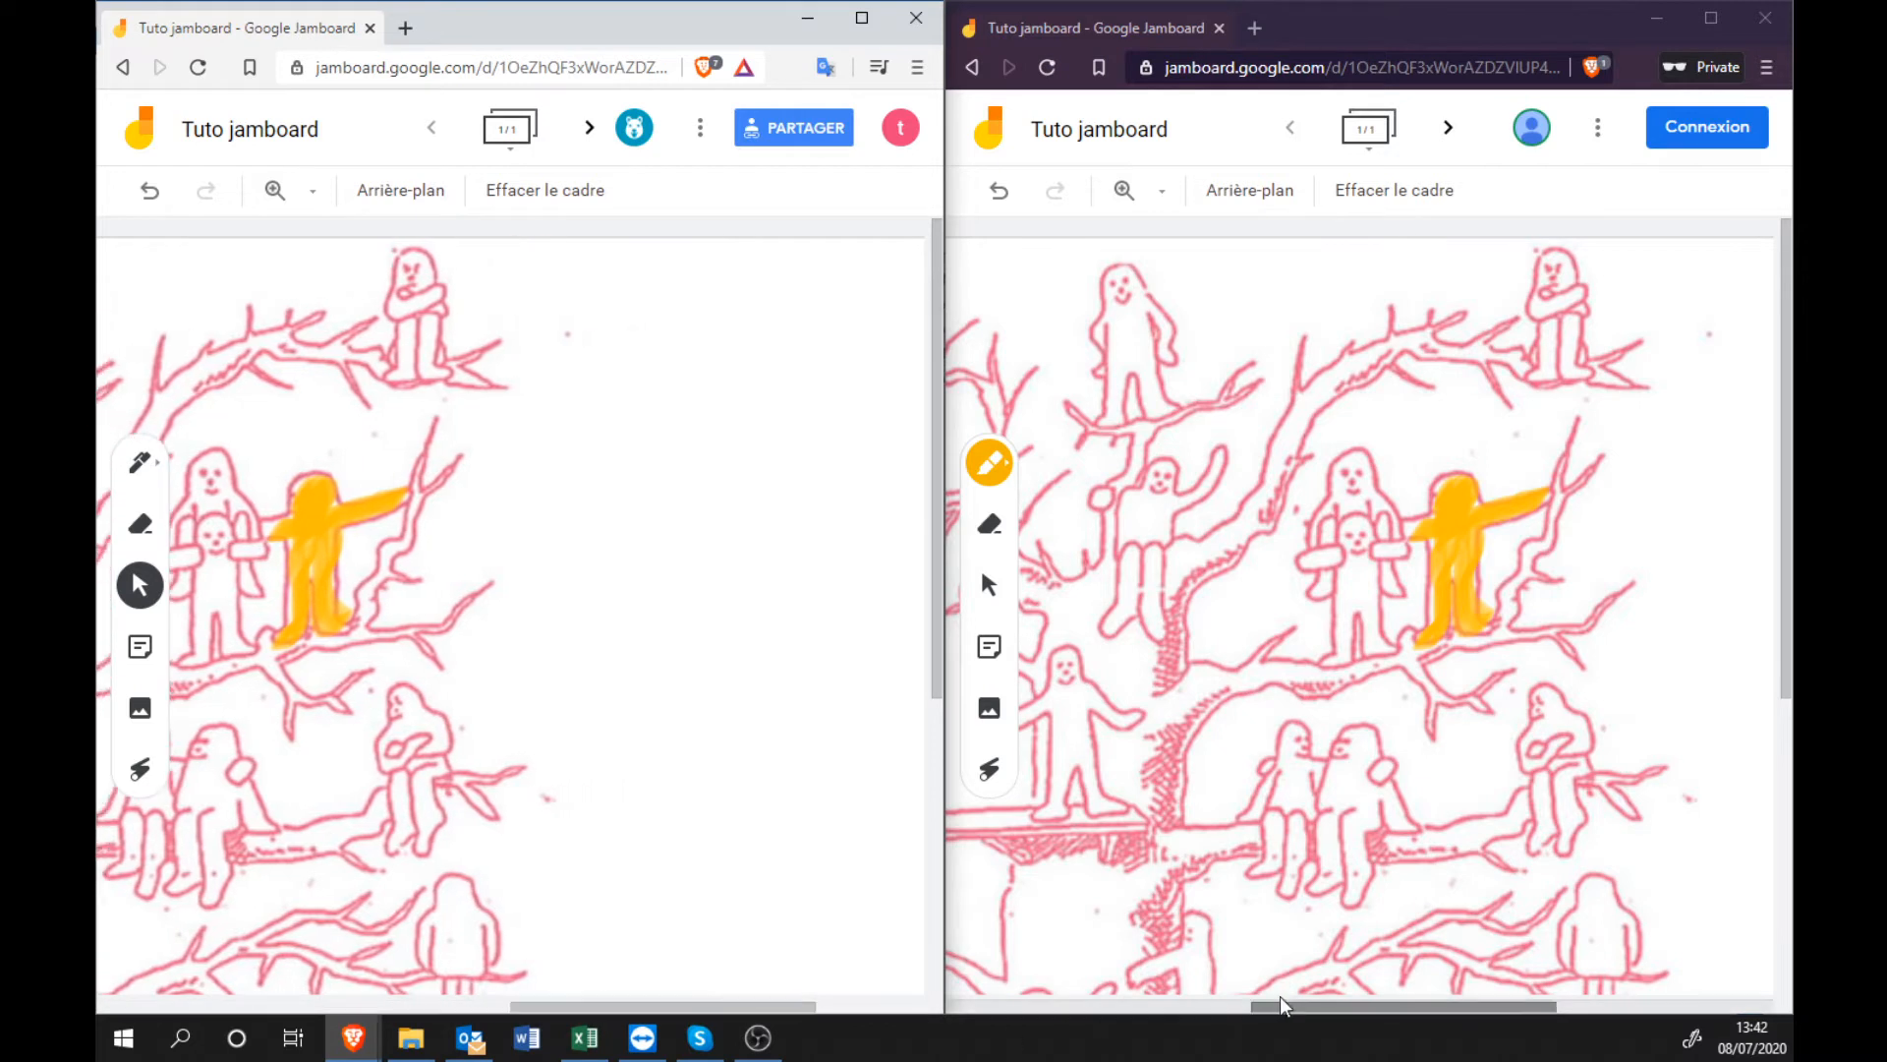
{"action": "left_click_drag", "start_coordinate": [1280, 1007], "coordinate": [1362, 1017]}
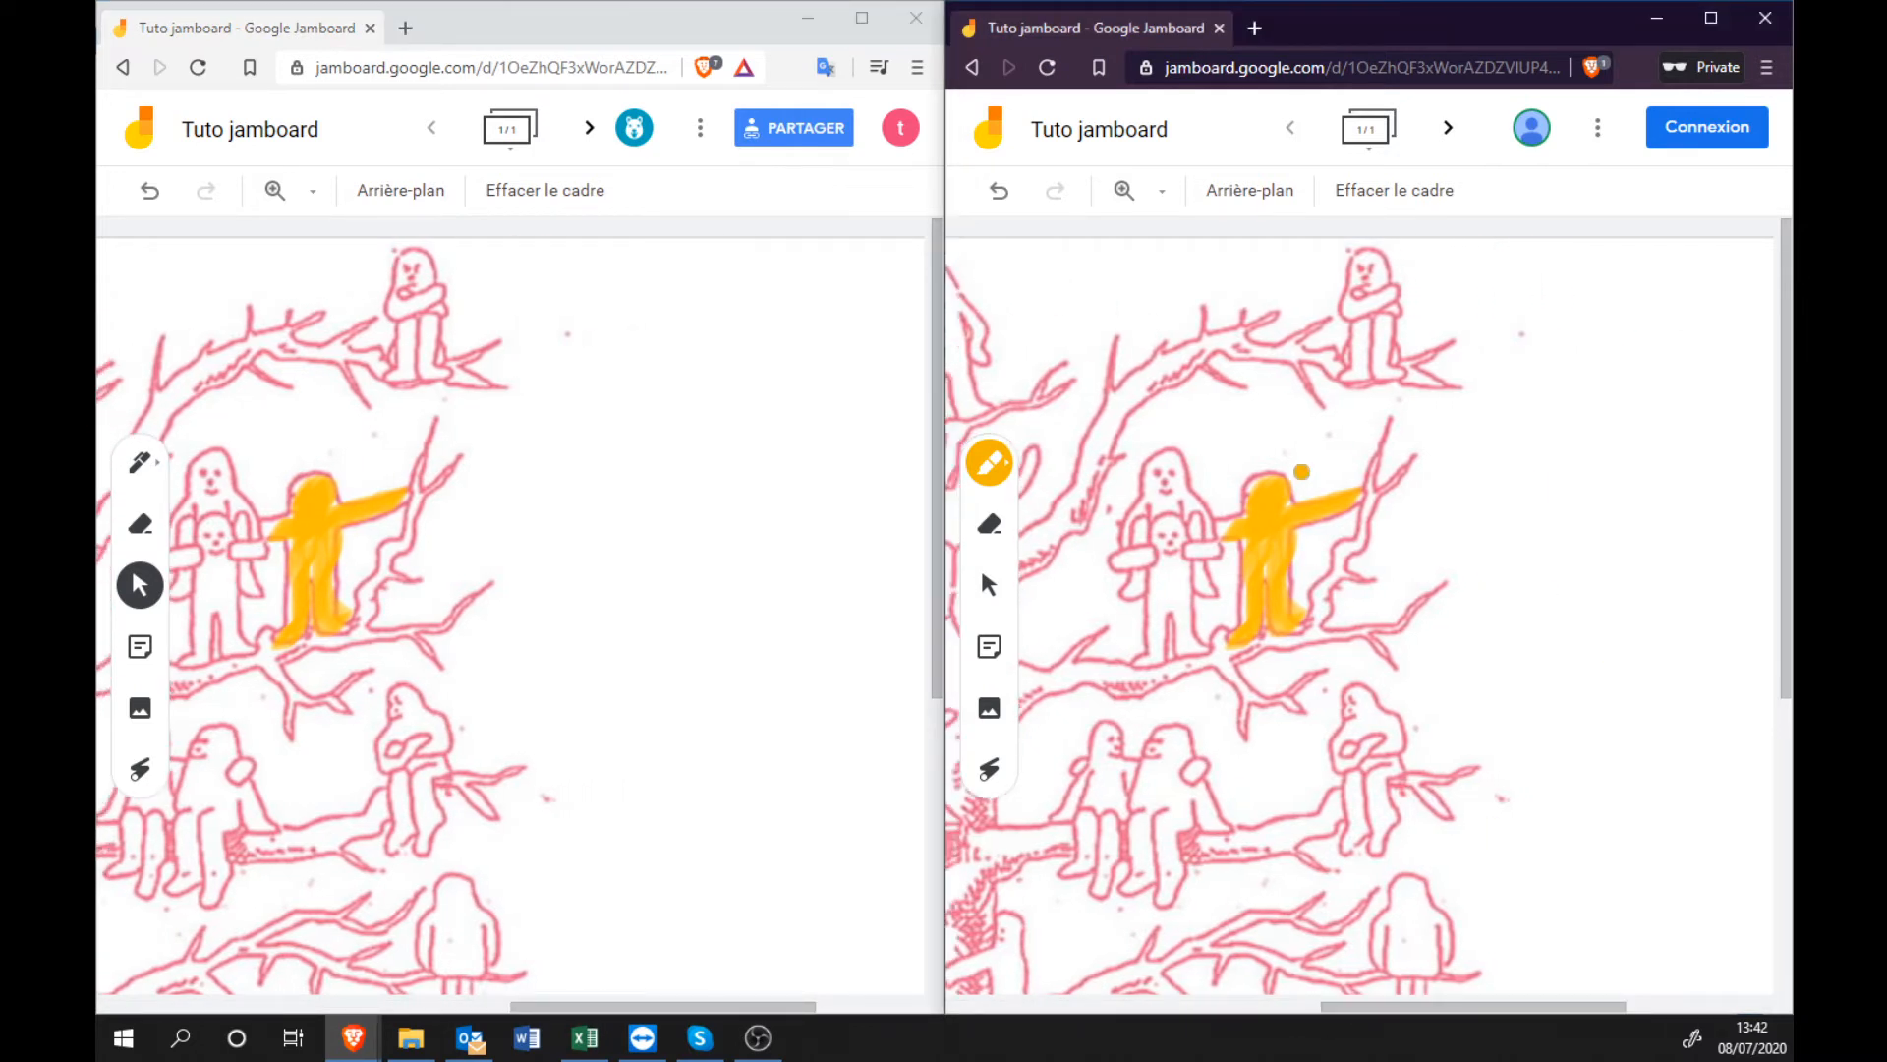
In the guest window, create and save an orange sticky note with the text 'Thomas'.
{"action": "left_click", "coordinate": [993, 657]}
{"action": "left_click", "coordinate": [1578, 422]}
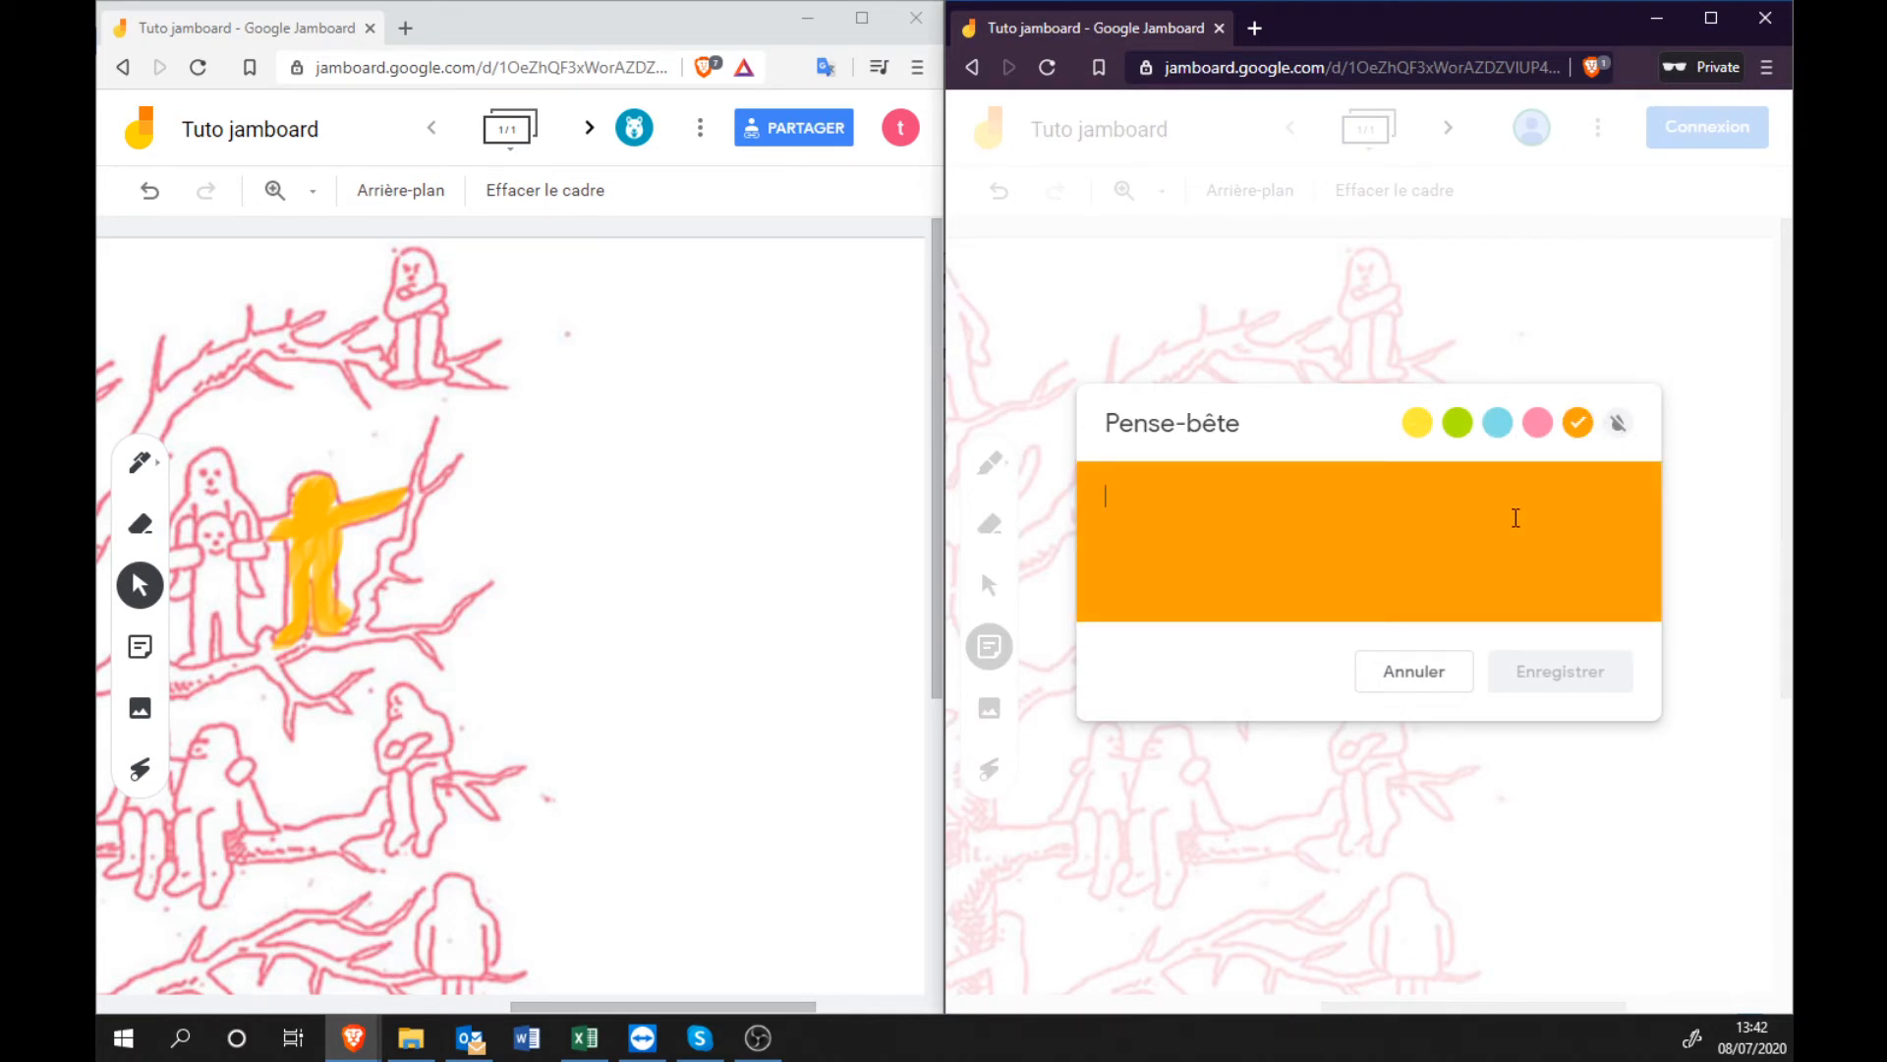
{"action": "type", "text": "Thomas"}
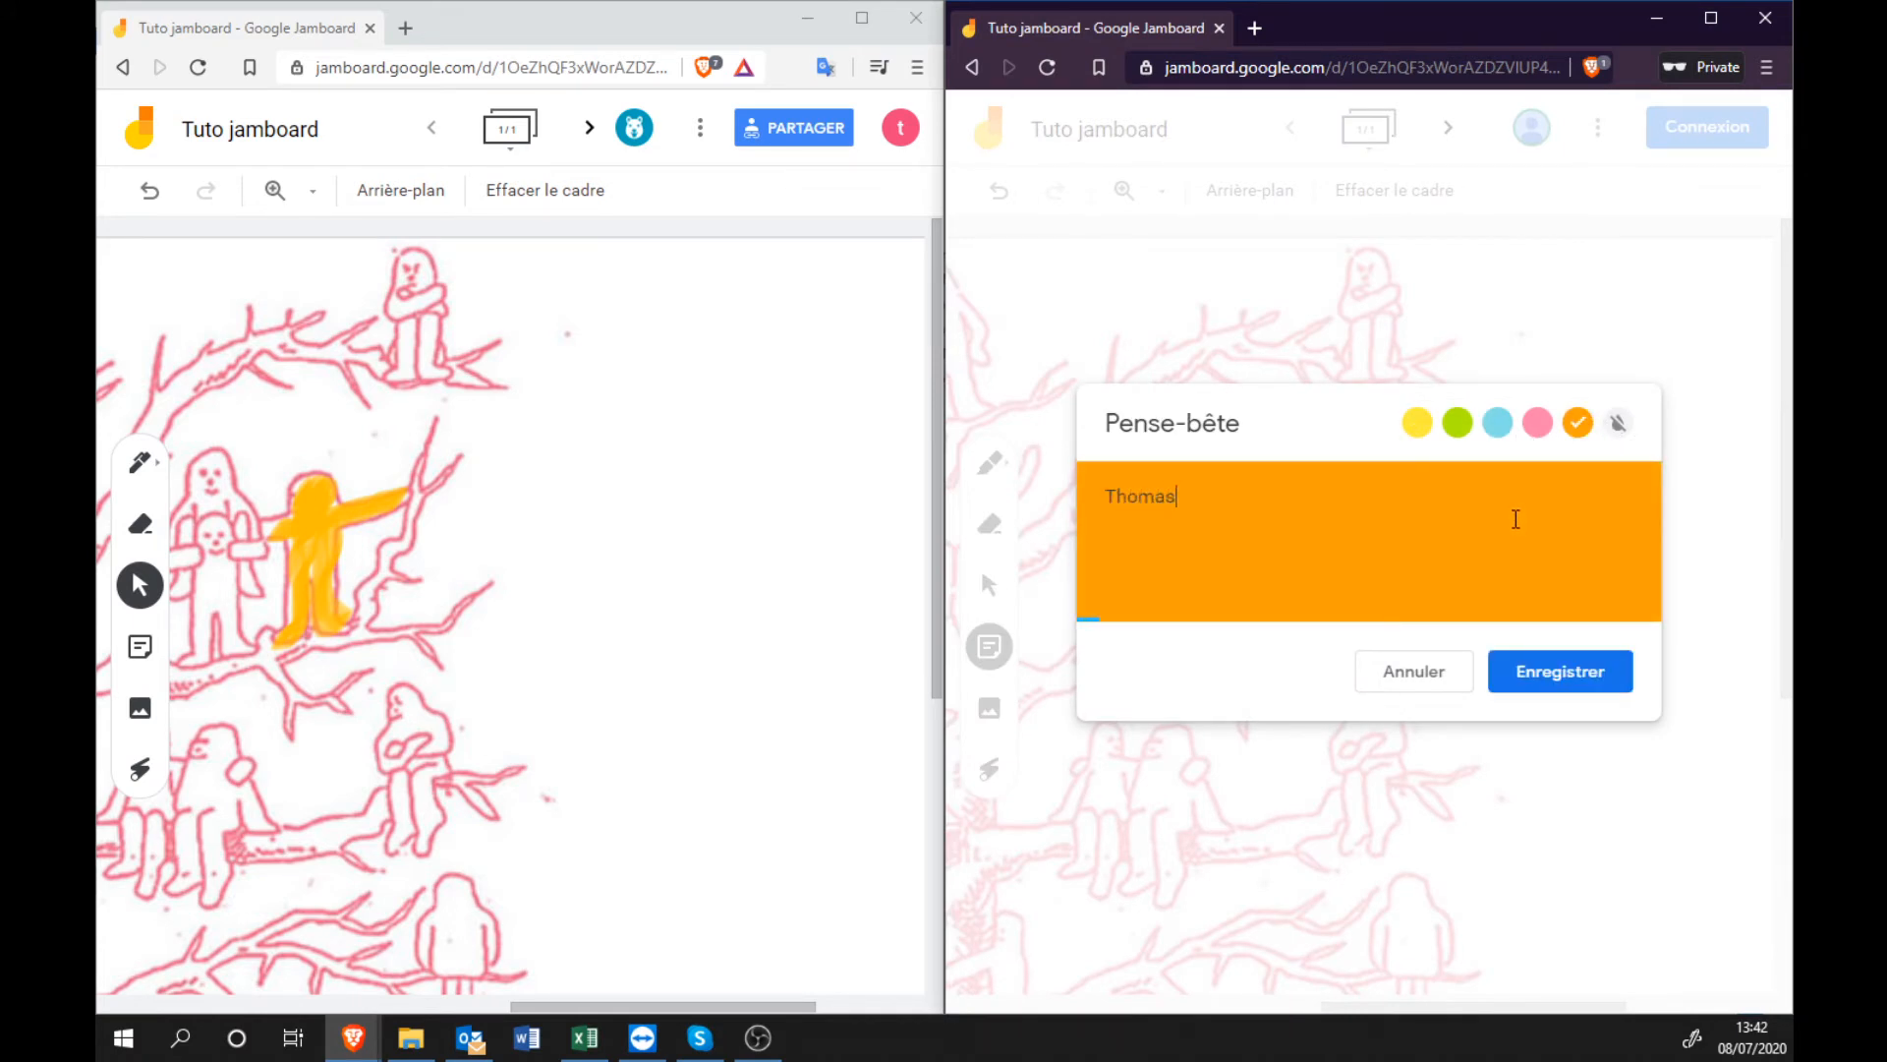
{"action": "left_click", "coordinate": [1550, 678]}
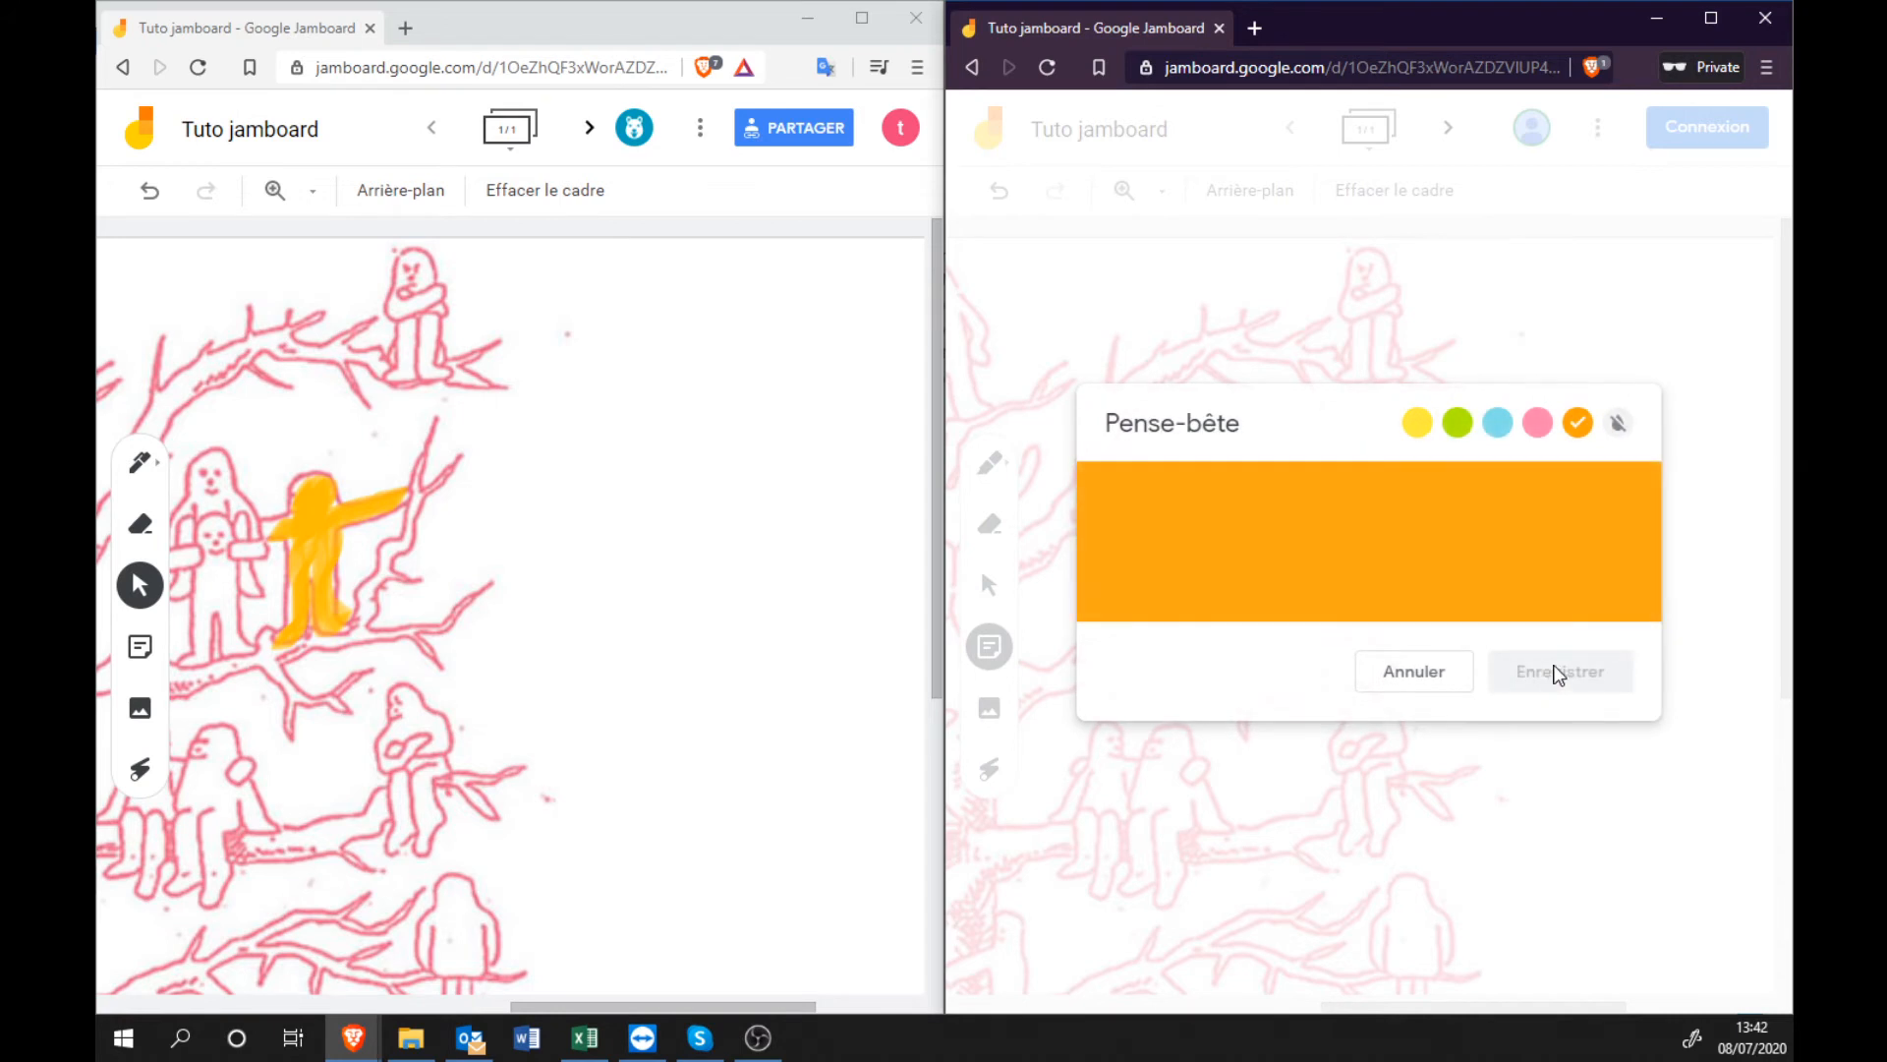
{"action": "left_click", "coordinate": [1421, 664]}
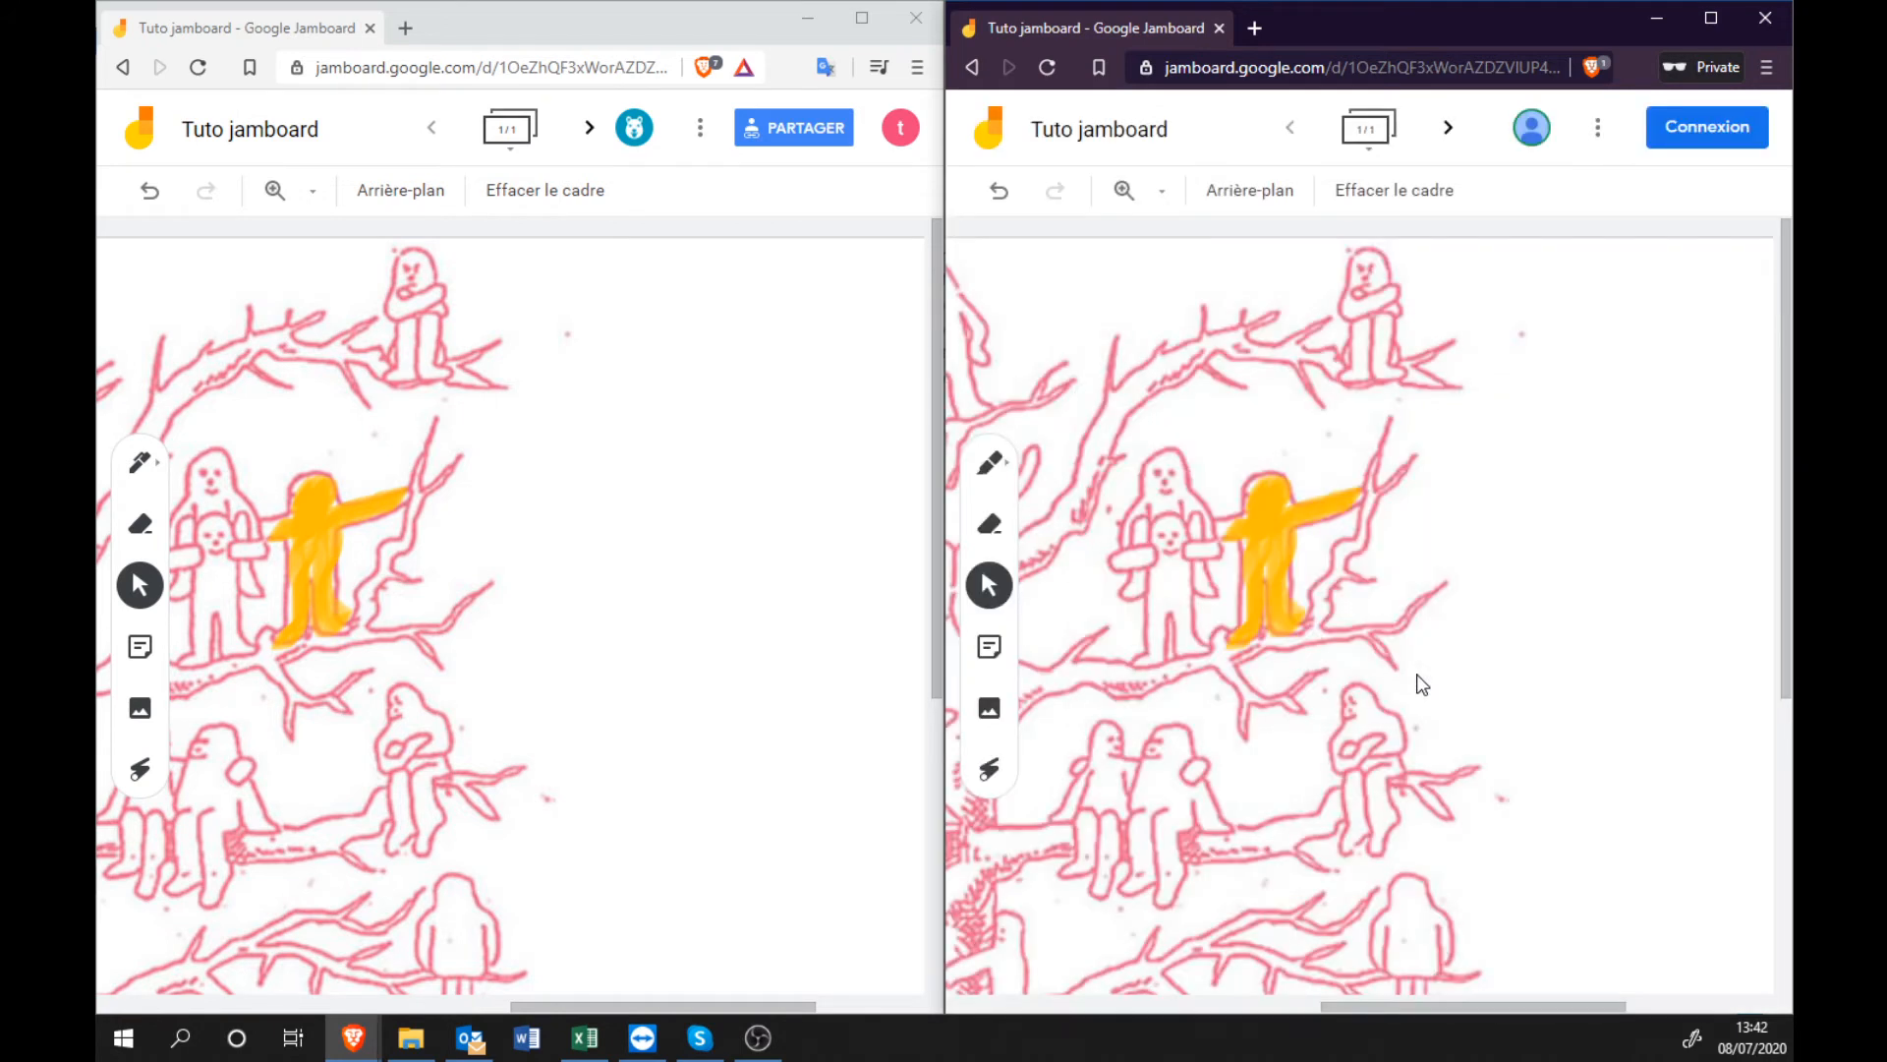
Move the Thomas note across the board to just right of the treetop.
{"action": "left_click_drag", "start_coordinate": [1349, 1000], "coordinate": [1022, 1002]}
{"action": "left_click_drag", "start_coordinate": [1224, 304], "coordinate": [1705, 427]}
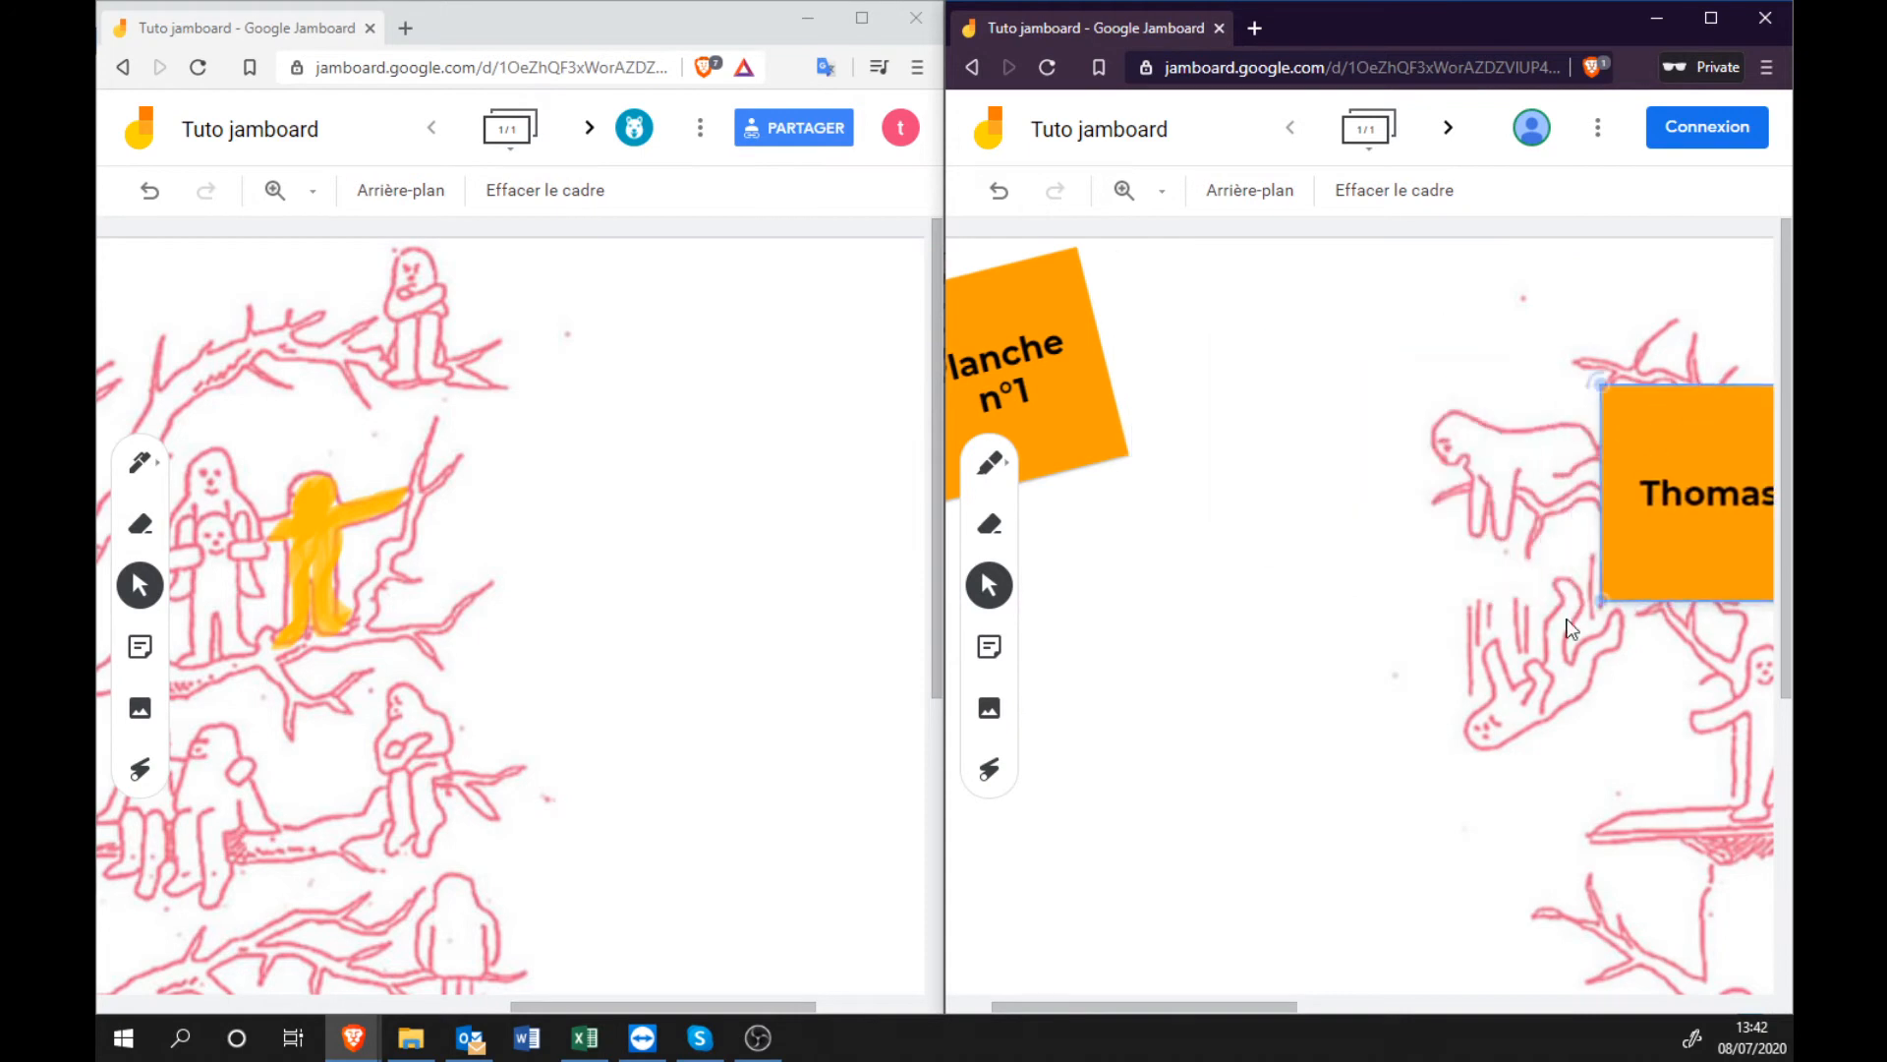
{"action": "left_click", "coordinate": [1406, 1008]}
{"action": "left_click_drag", "start_coordinate": [1042, 431], "coordinate": [1658, 393]}
{"action": "left_click_drag", "start_coordinate": [1435, 1011], "coordinate": [1586, 1013]}
{"action": "left_click_drag", "start_coordinate": [1201, 488], "coordinate": [1373, 422]}
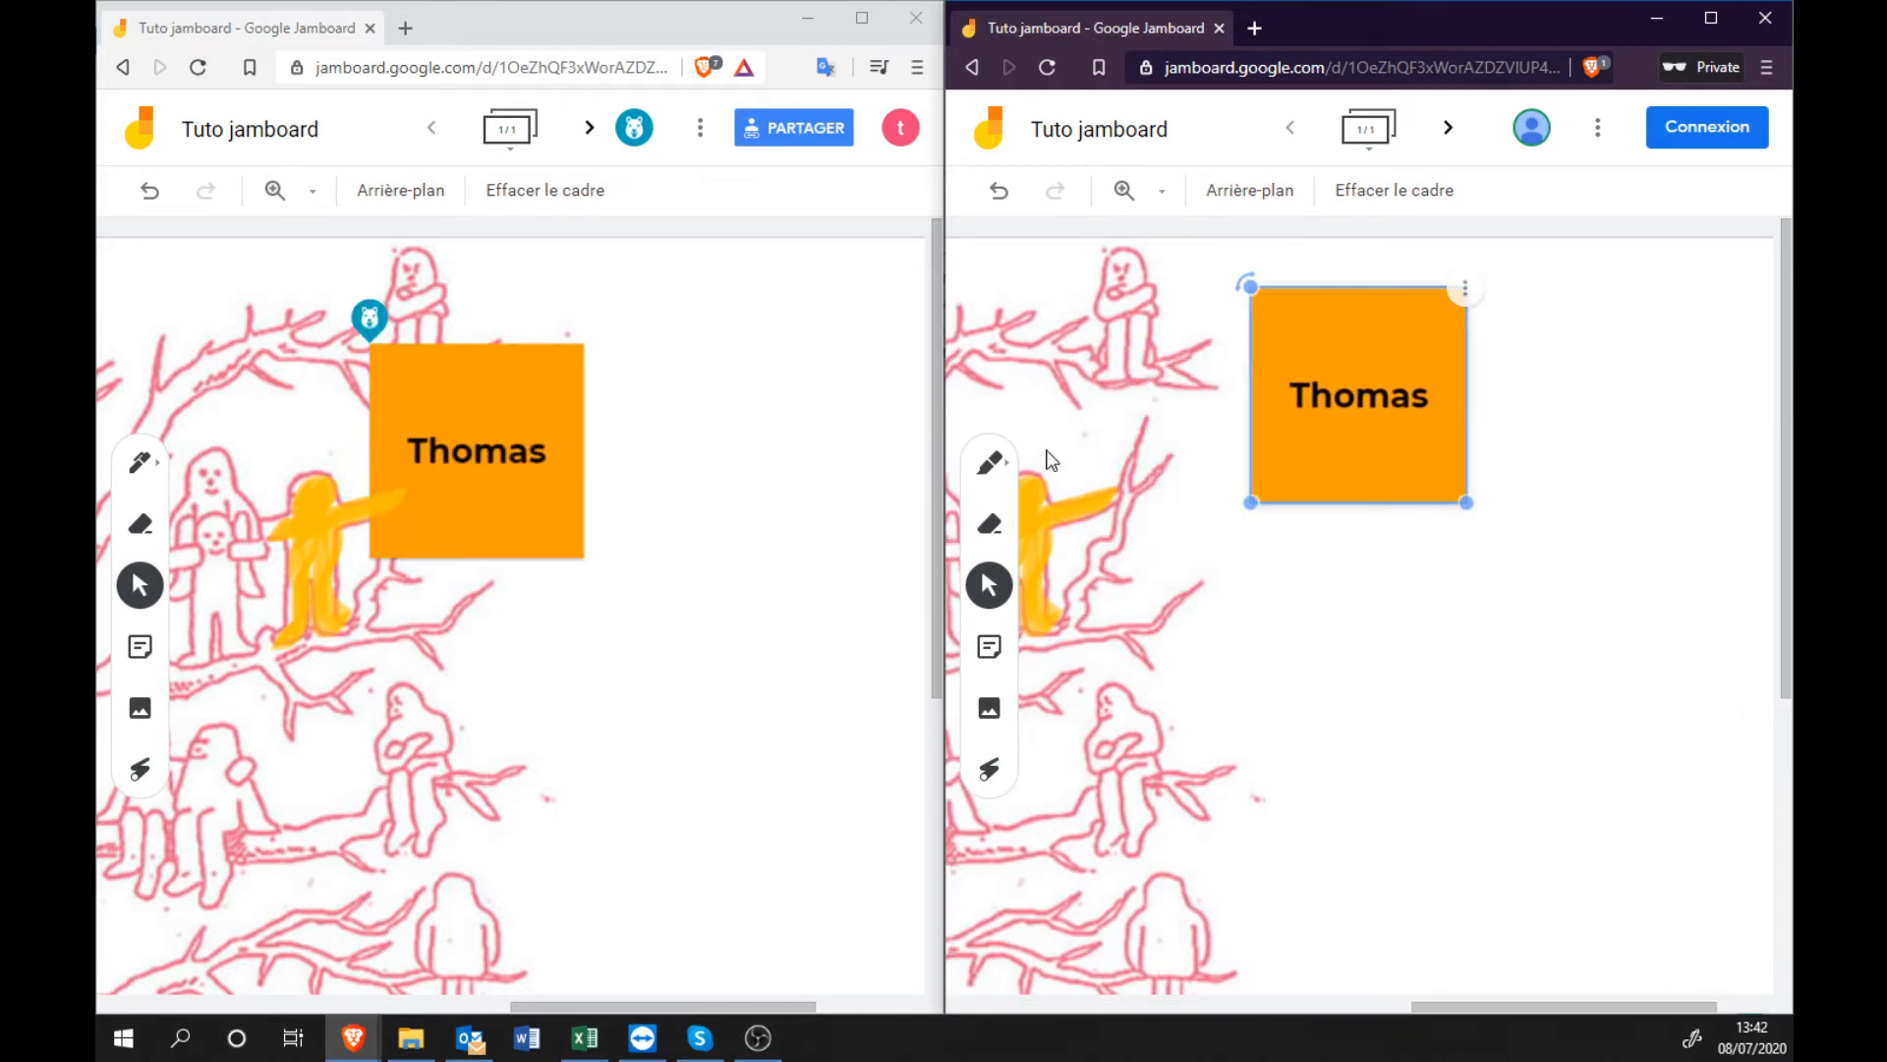
Tilt the Thomas note, shrink it to a small square, and deselect it.
{"action": "left_click_drag", "start_coordinate": [1246, 286], "coordinate": [1294, 282]}
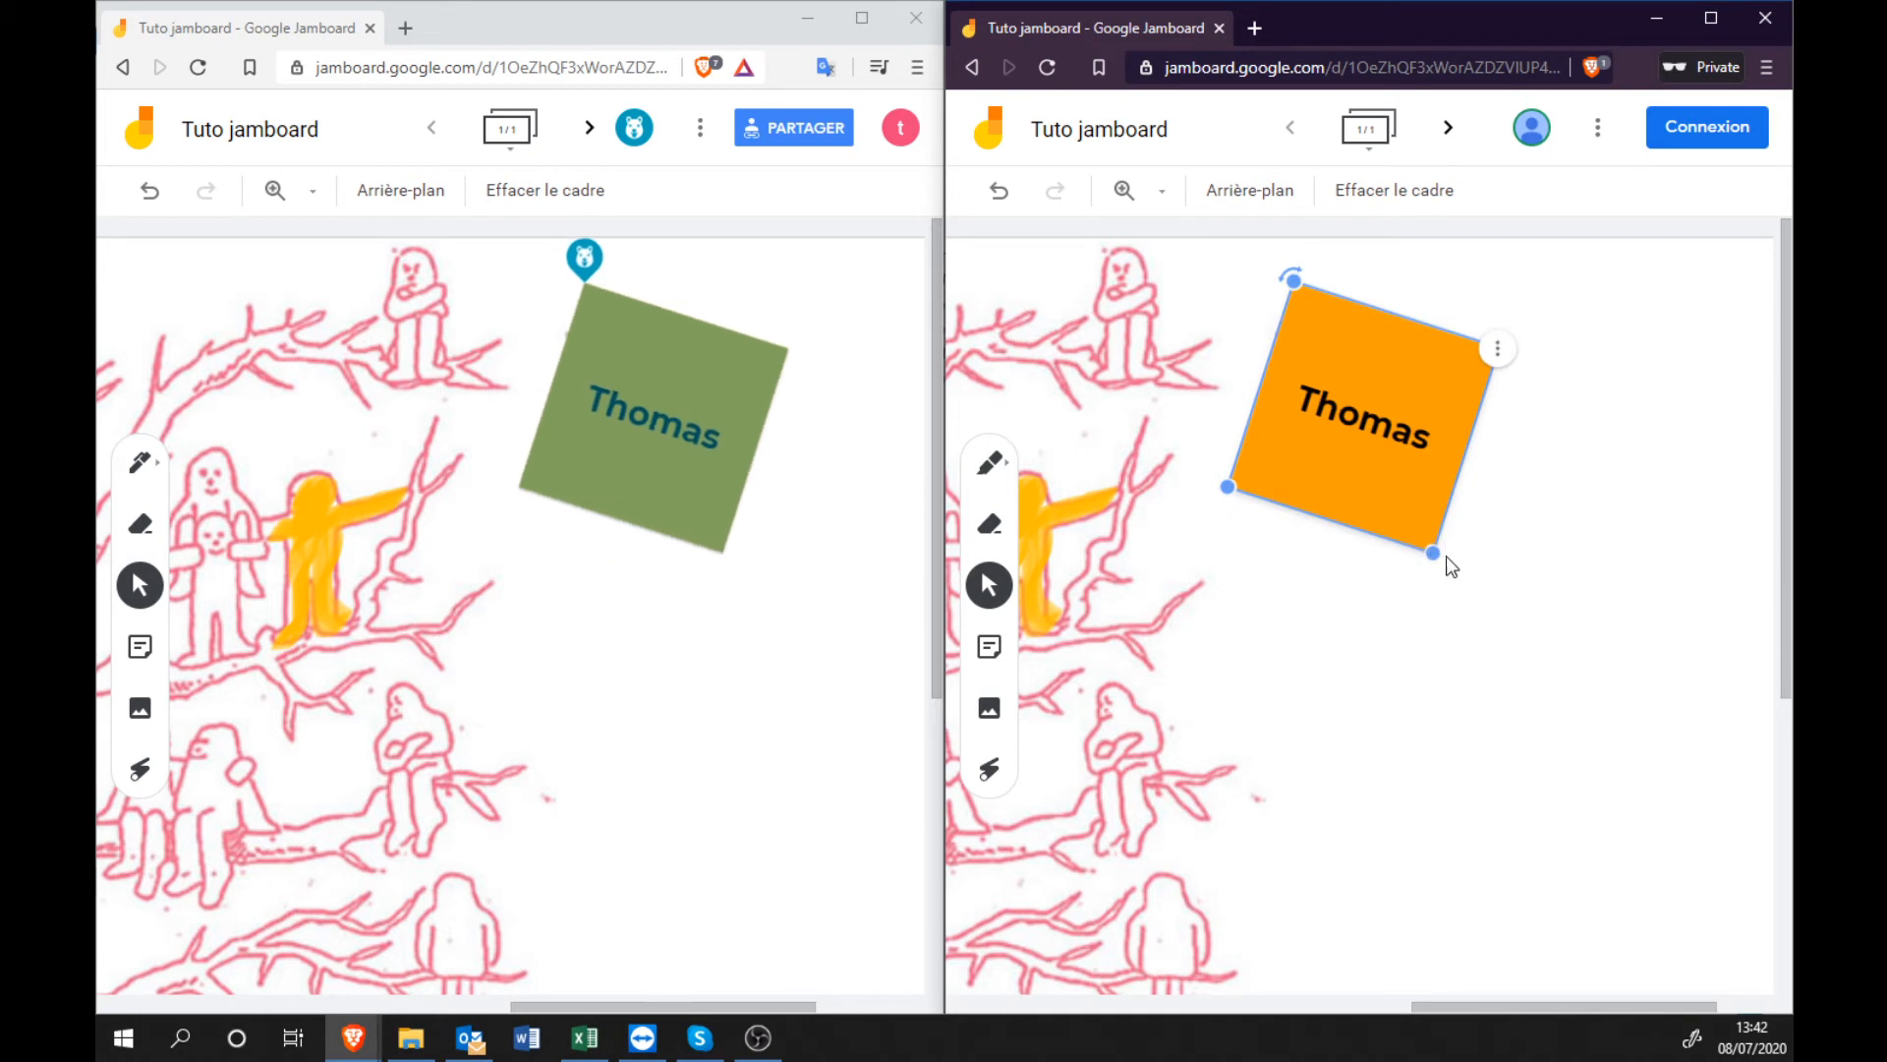
{"action": "left_click_drag", "start_coordinate": [1426, 540], "coordinate": [1278, 436]}
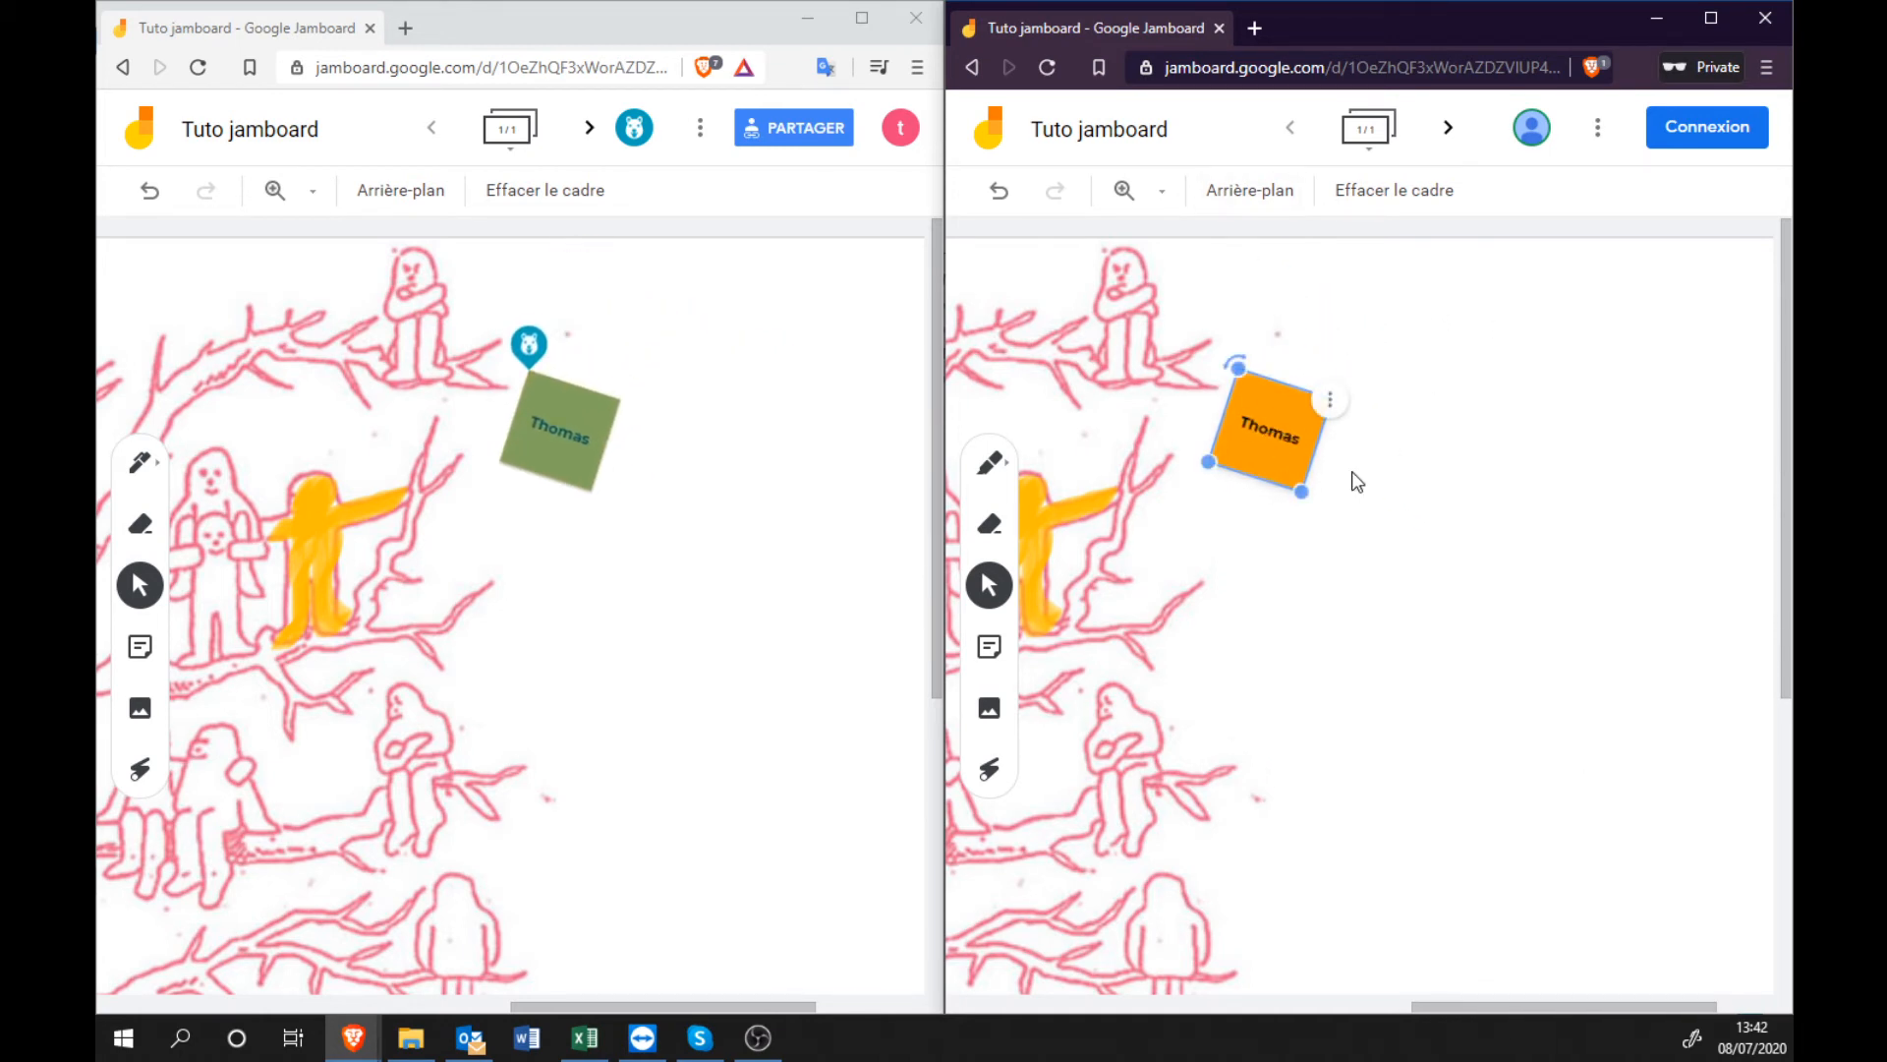
{"action": "key", "text": "Escape"}
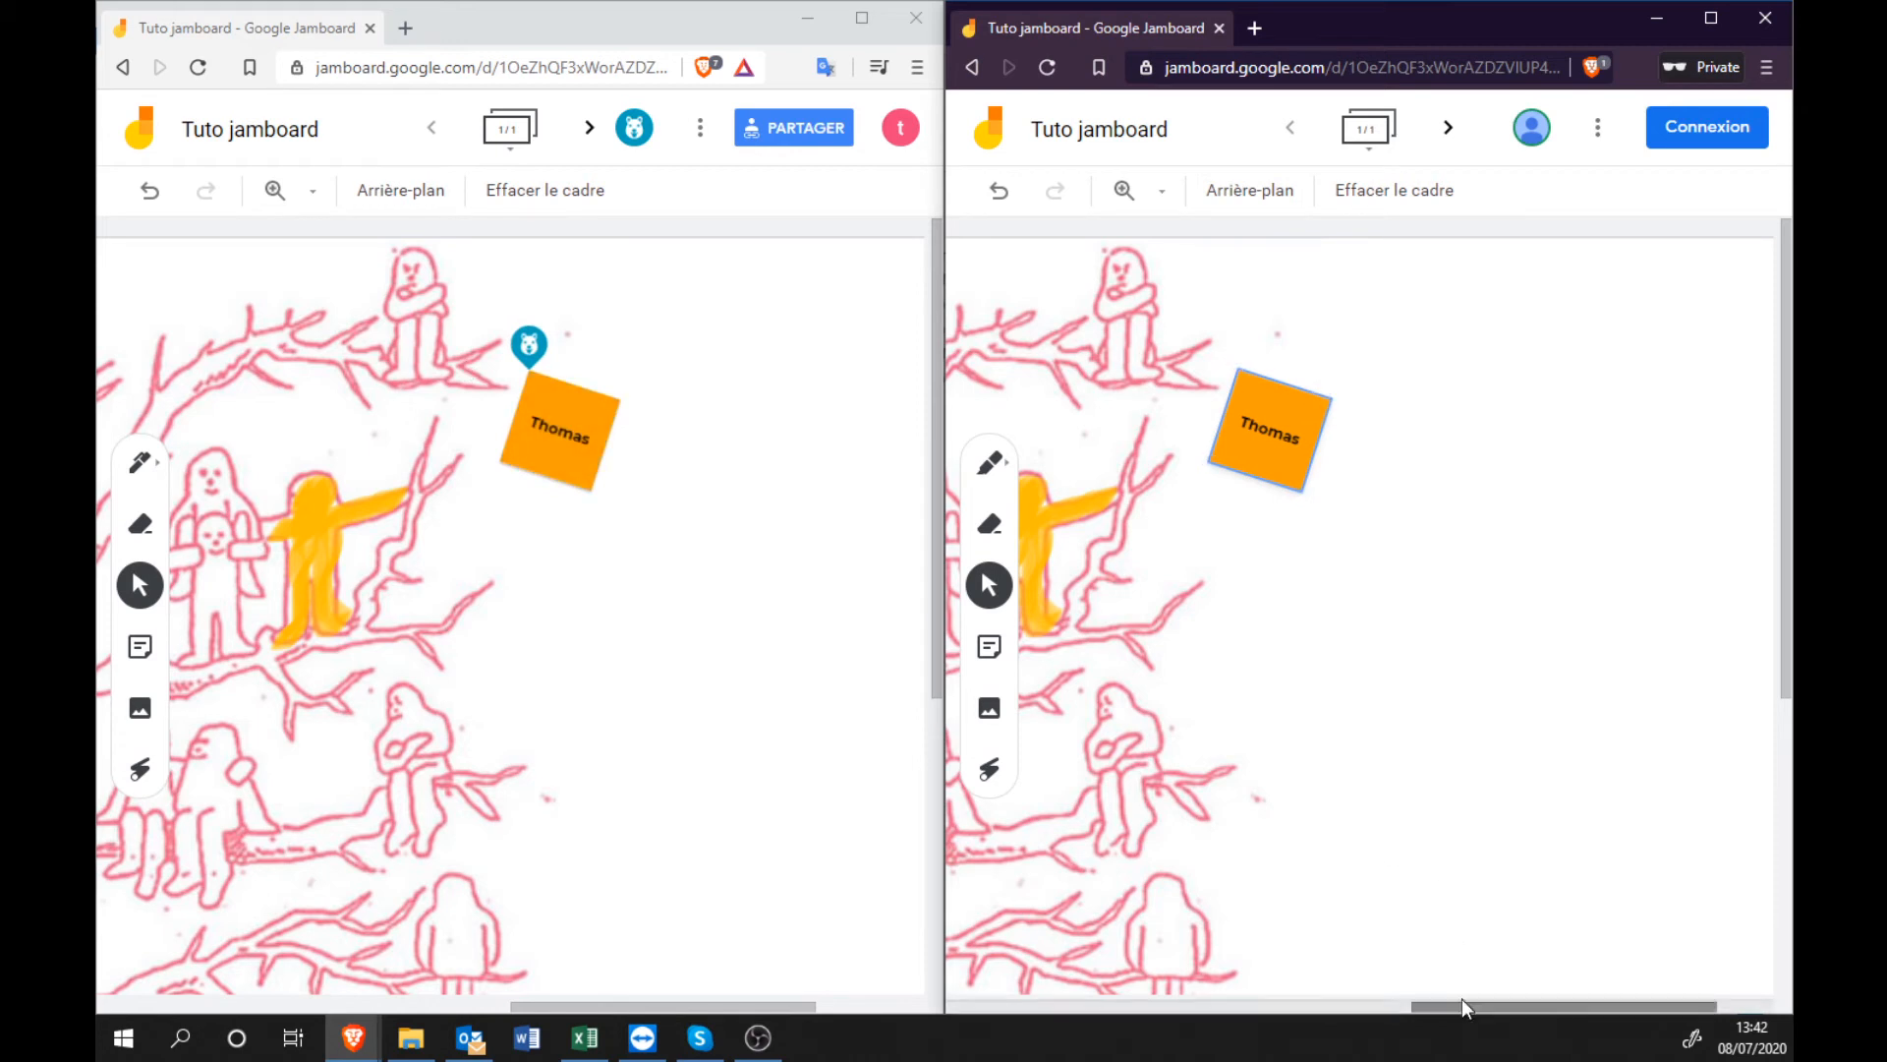
{"action": "left_click_drag", "start_coordinate": [1455, 1005], "coordinate": [1358, 1009]}
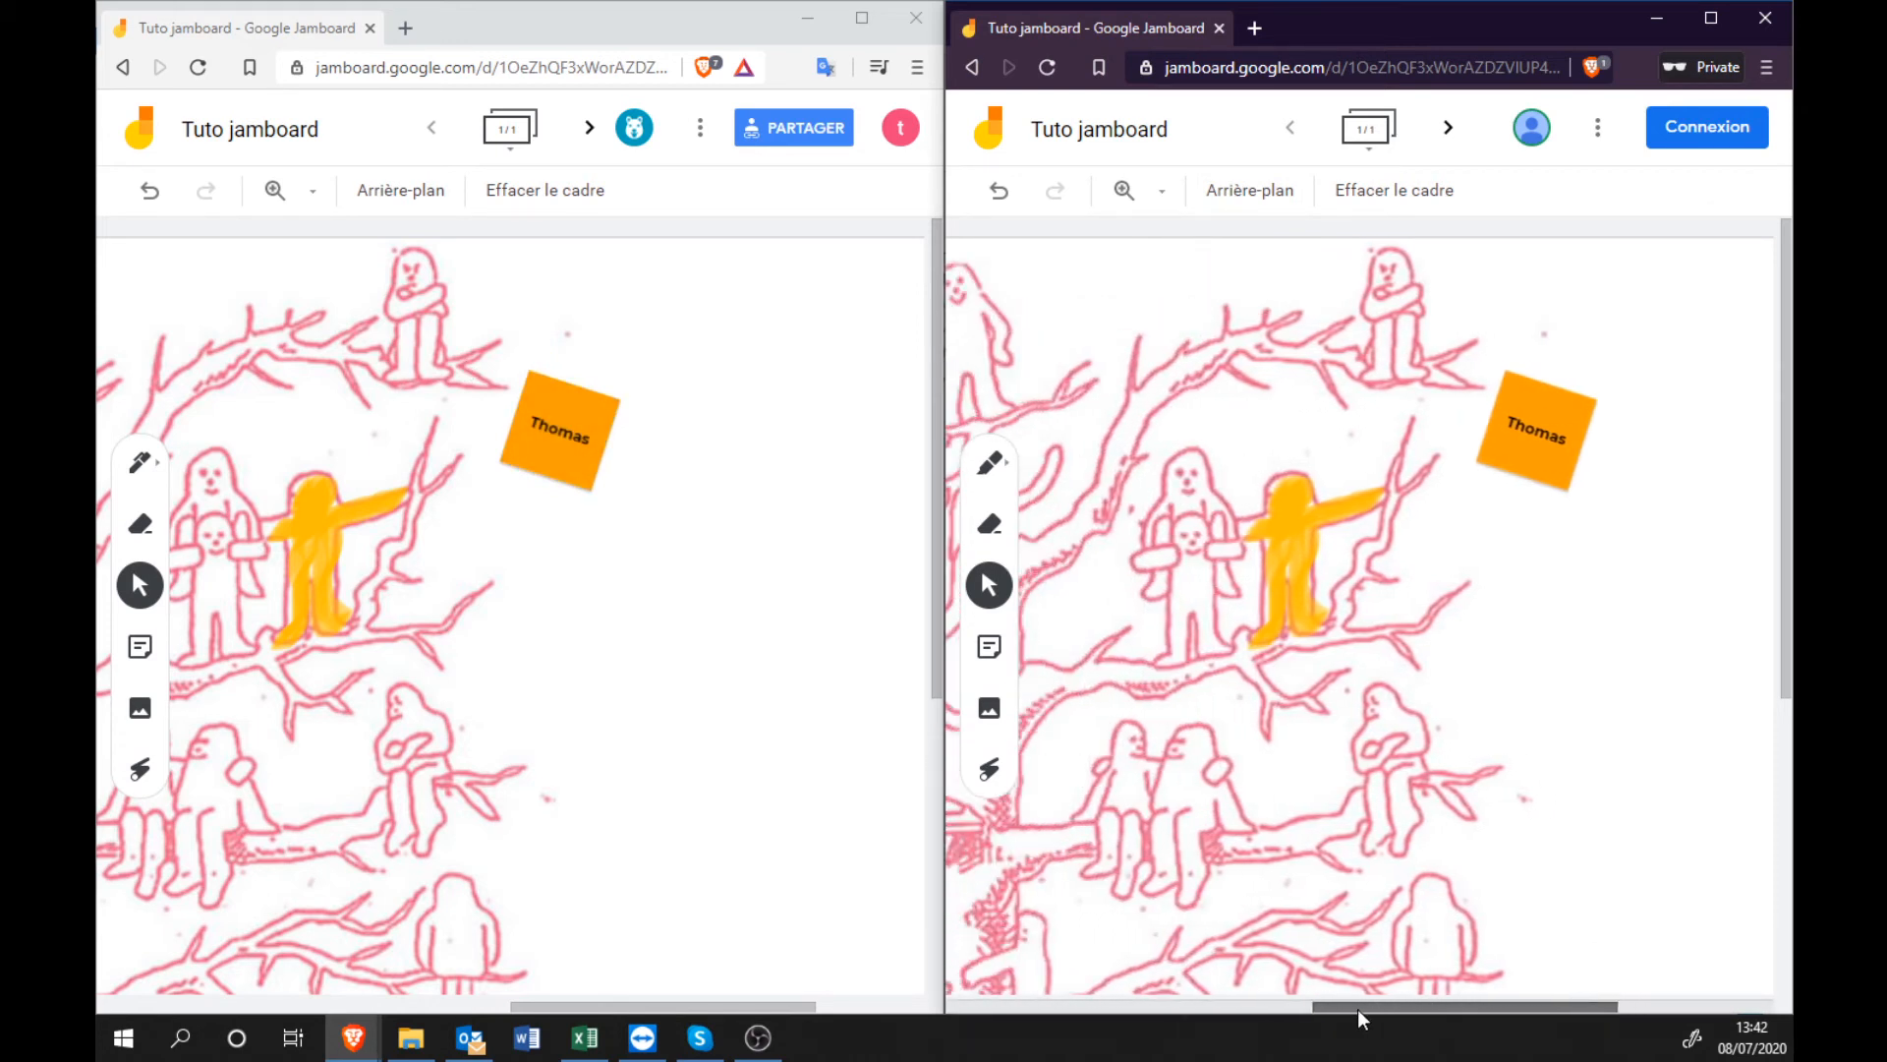
{"action": "left_click_drag", "start_coordinate": [702, 1005], "coordinate": [667, 1007]}
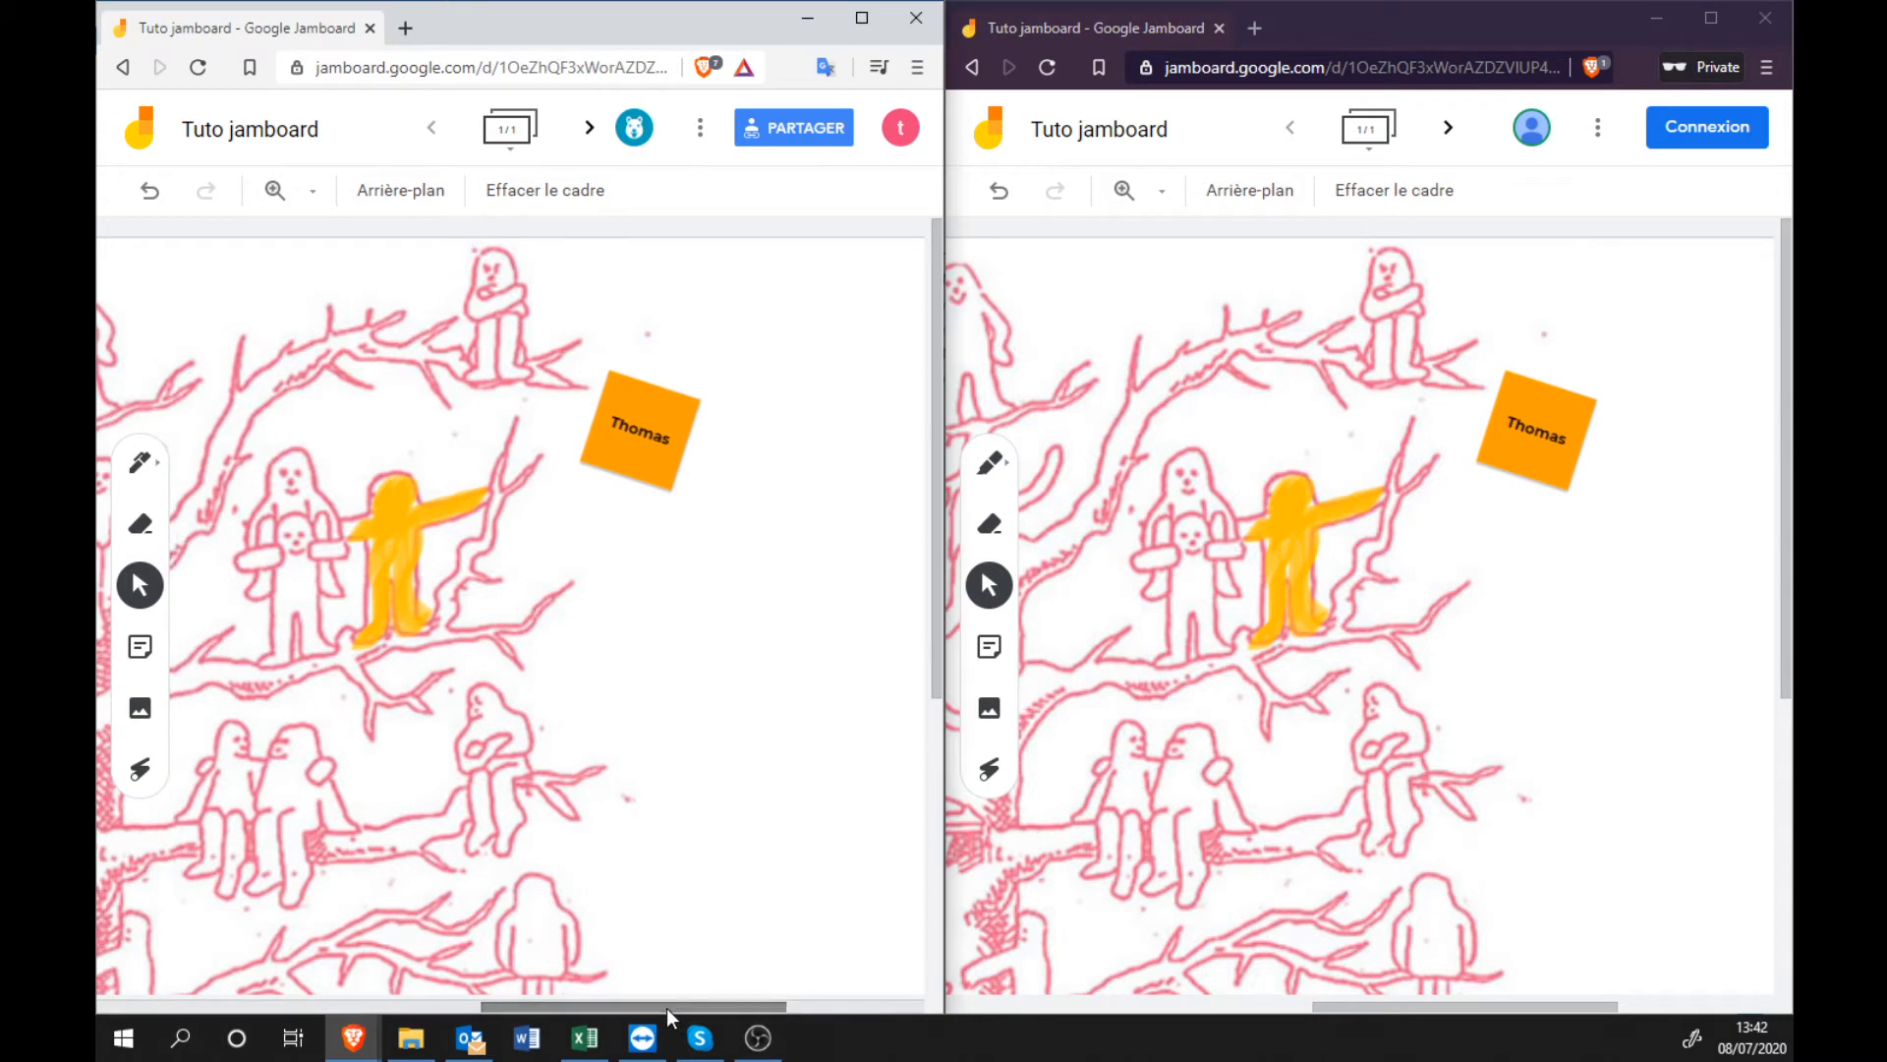
Draw temporary laser circles around the orange figure on the tree drawing.
{"action": "left_click", "coordinate": [135, 788]}
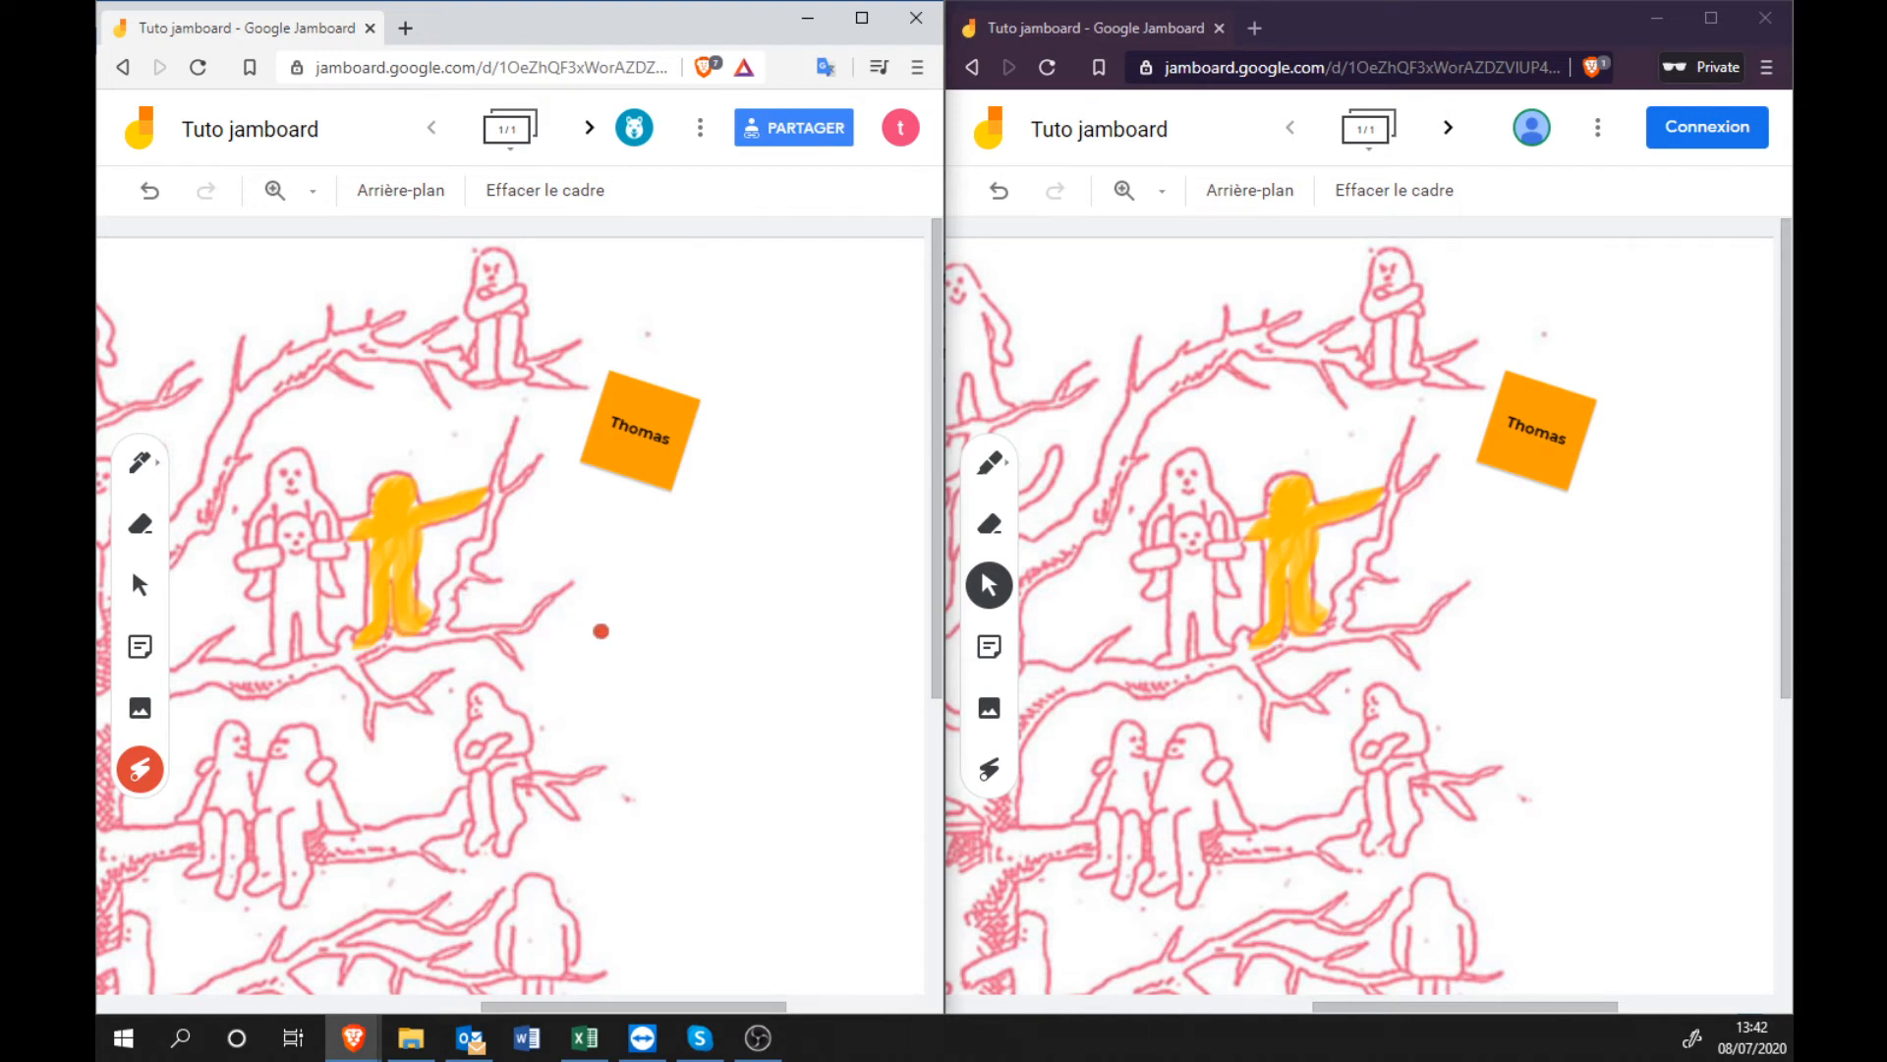
{"action": "mouse_move", "coordinate": [422, 457]}
{"action": "left_mouse_down"}
{"action": "mouse_move", "coordinate": [242, 589]}
{"action": "mouse_move", "coordinate": [457, 535]}
{"action": "mouse_move", "coordinate": [319, 499]}
{"action": "mouse_move", "coordinate": [399, 652]}
{"action": "mouse_move", "coordinate": [441, 458]}
{"action": "mouse_move", "coordinate": [324, 564]}
{"action": "mouse_move", "coordinate": [488, 582]}
{"action": "left_mouse_up"}
{"action": "left_click", "coordinate": [1369, 34]}
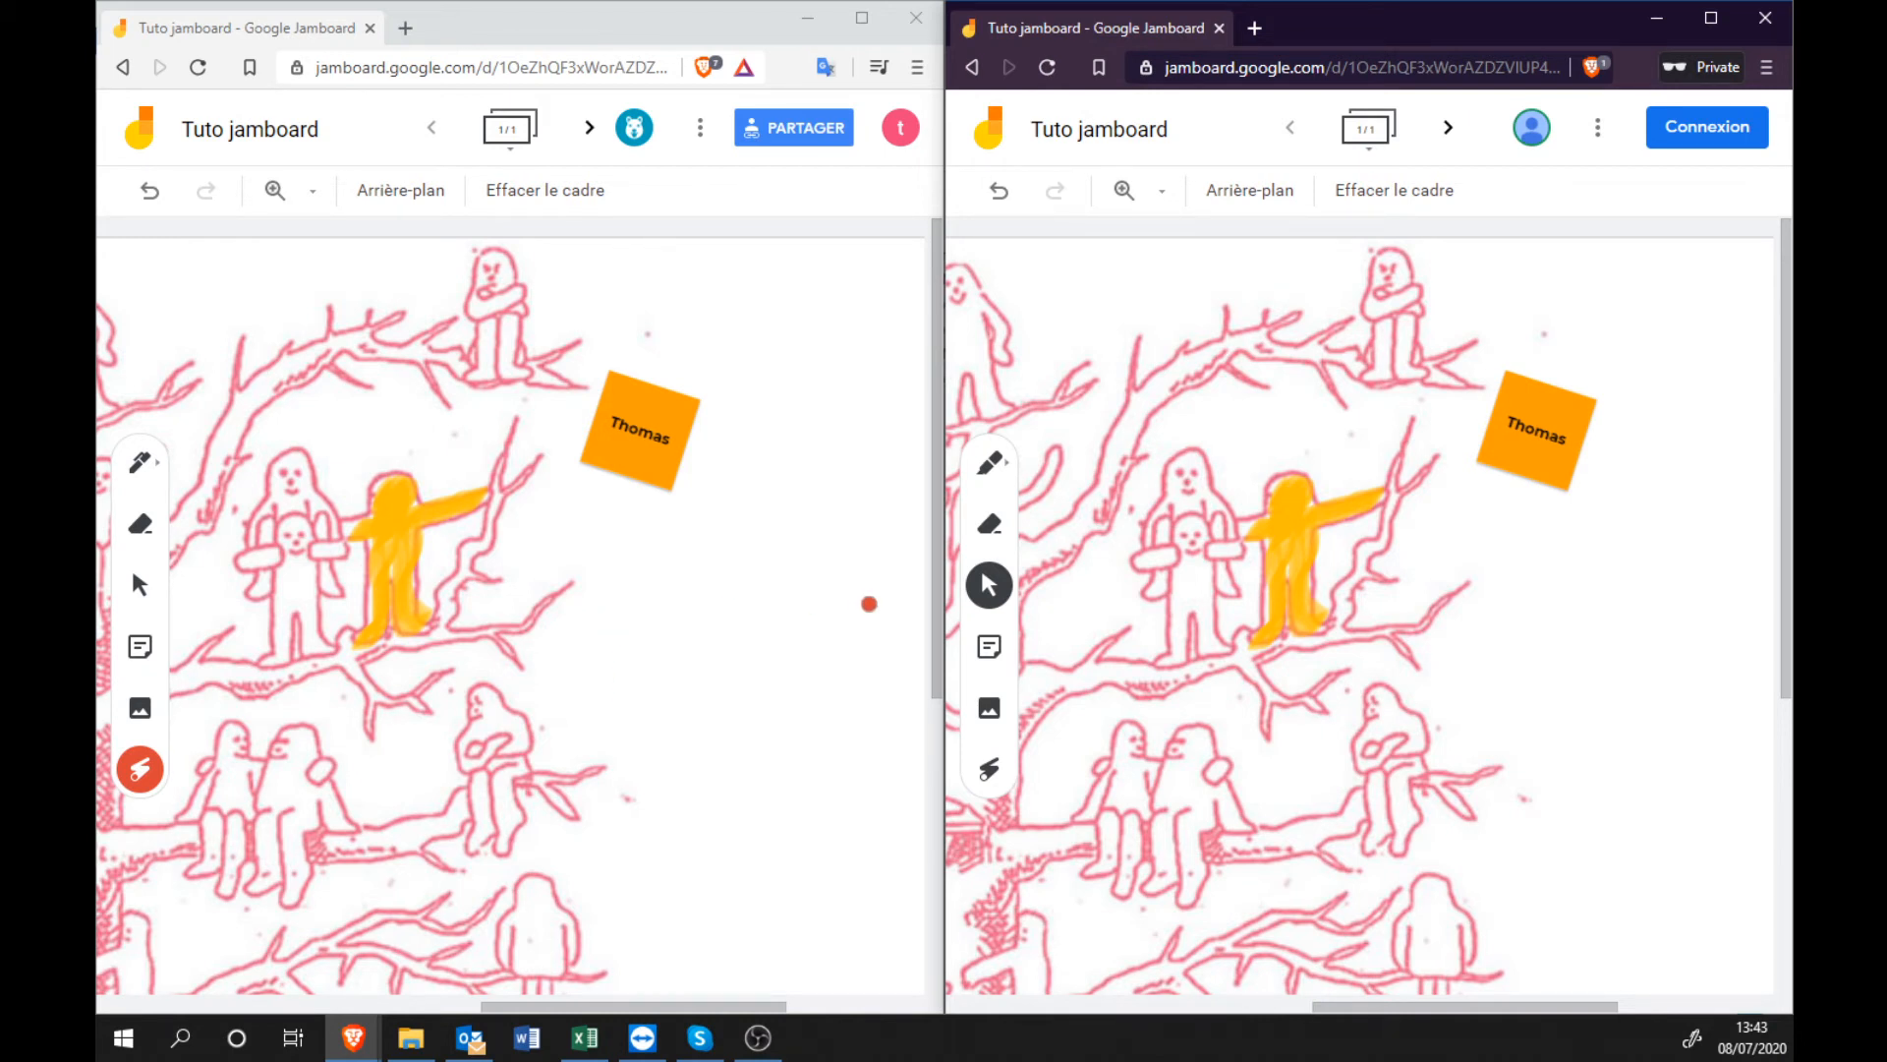
{"action": "mouse_move", "coordinate": [319, 442]}
{"action": "left_mouse_down"}
{"action": "mouse_move", "coordinate": [253, 571]}
{"action": "mouse_move", "coordinate": [432, 639]}
{"action": "mouse_move", "coordinate": [433, 492]}
{"action": "left_mouse_up"}
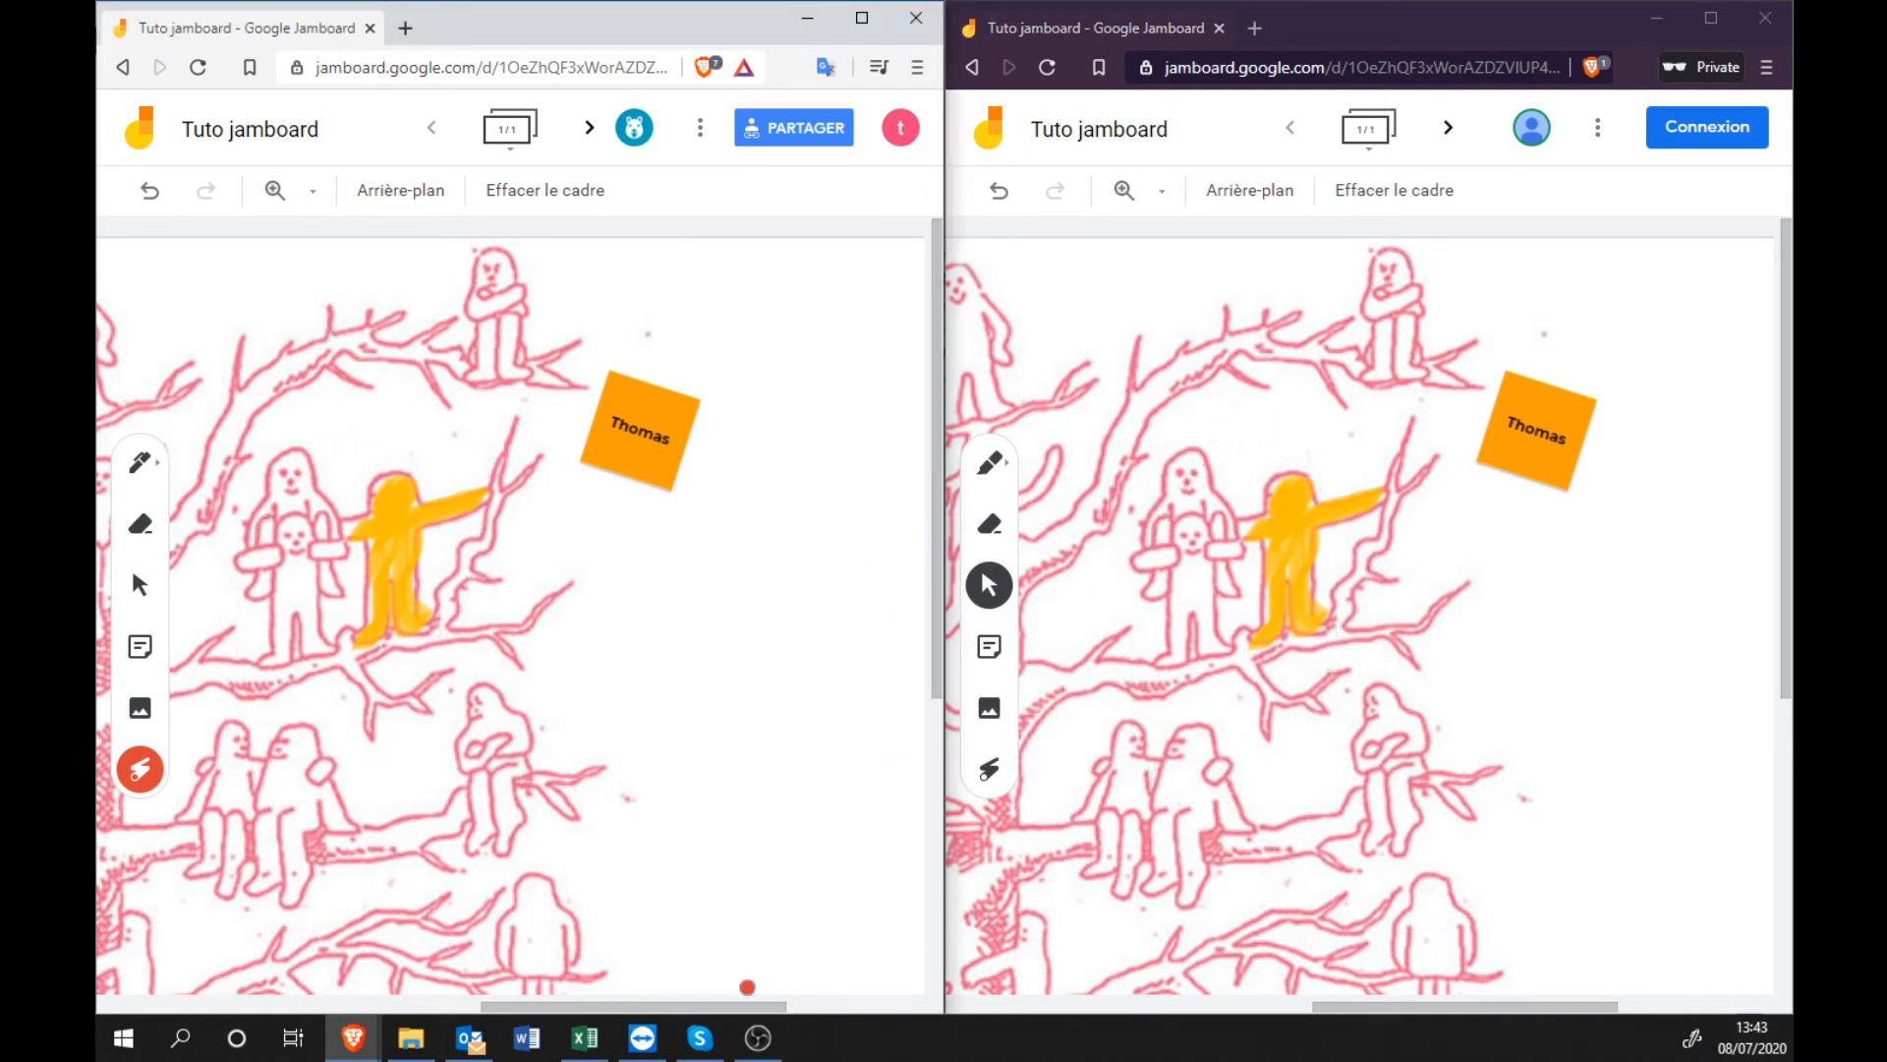
{"action": "left_click_drag", "start_coordinate": [728, 1009], "coordinate": [648, 1009]}
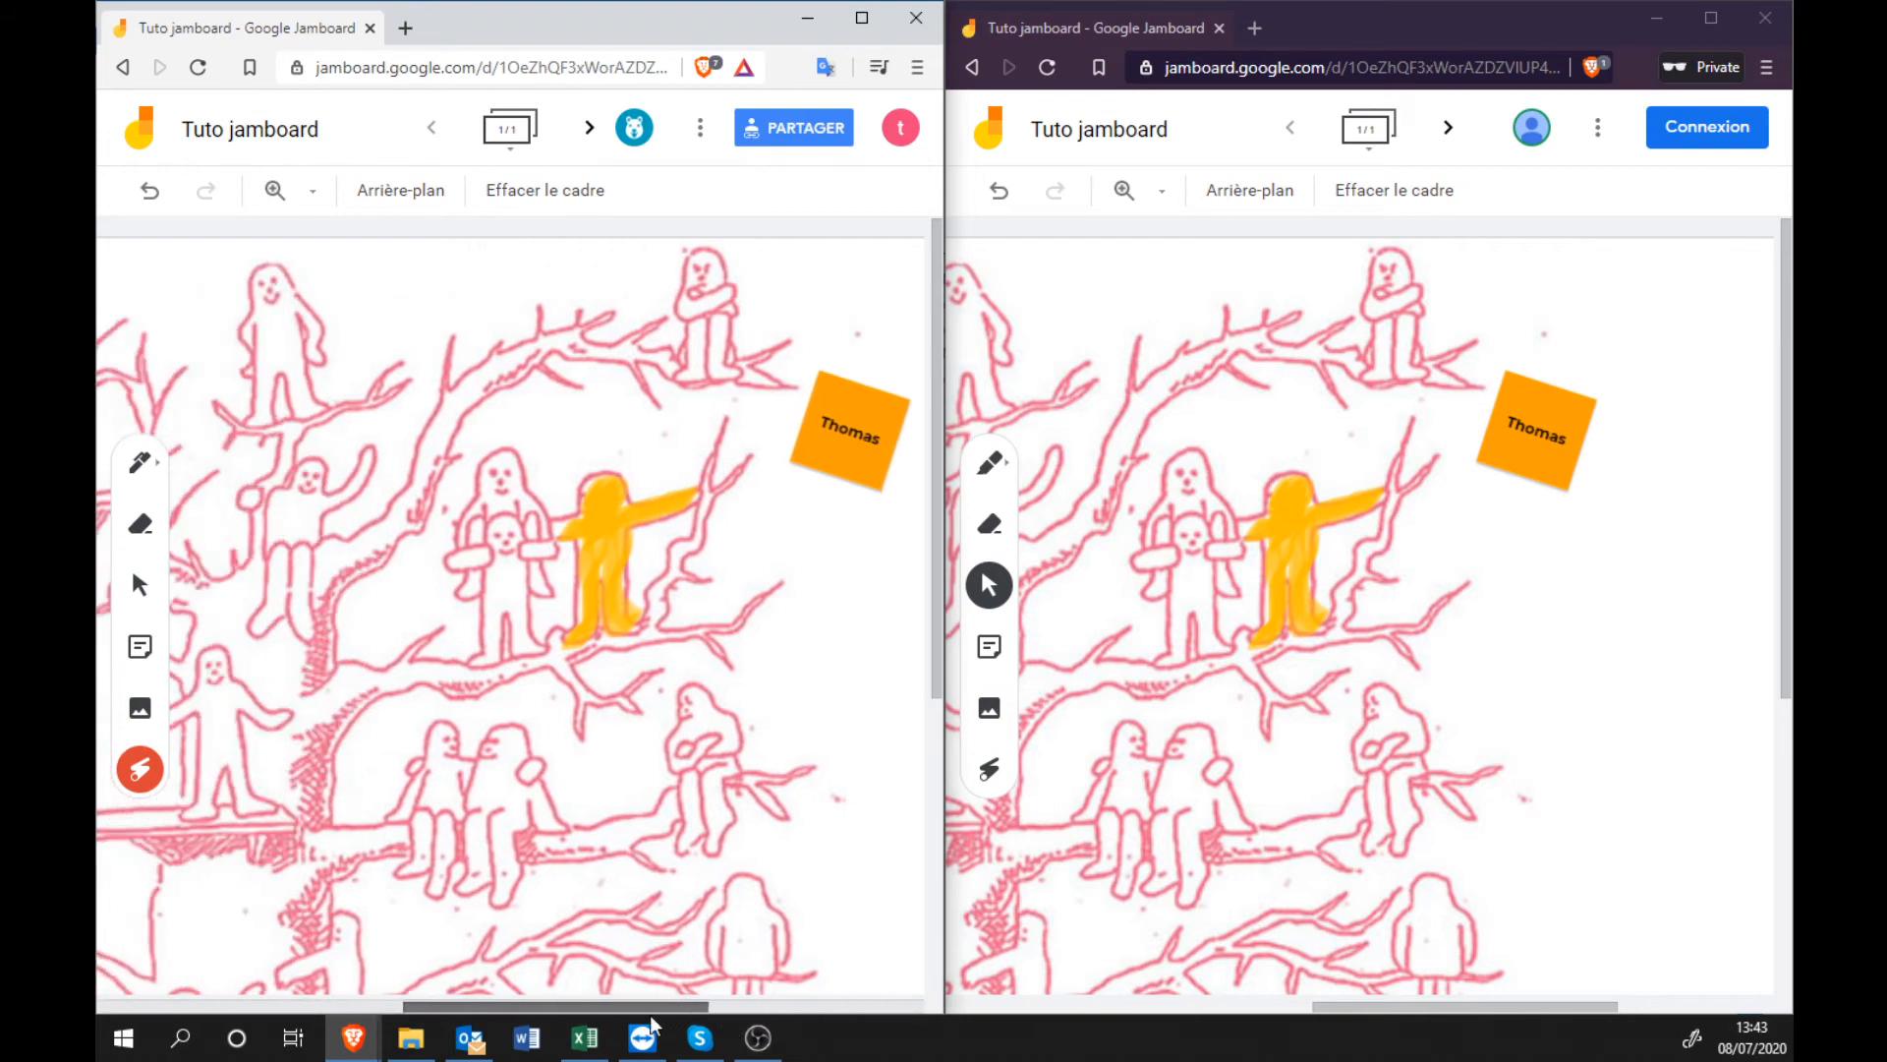
Maximize the main window and create a new blank second frame.
{"action": "double_click", "coordinate": [862, 27]}
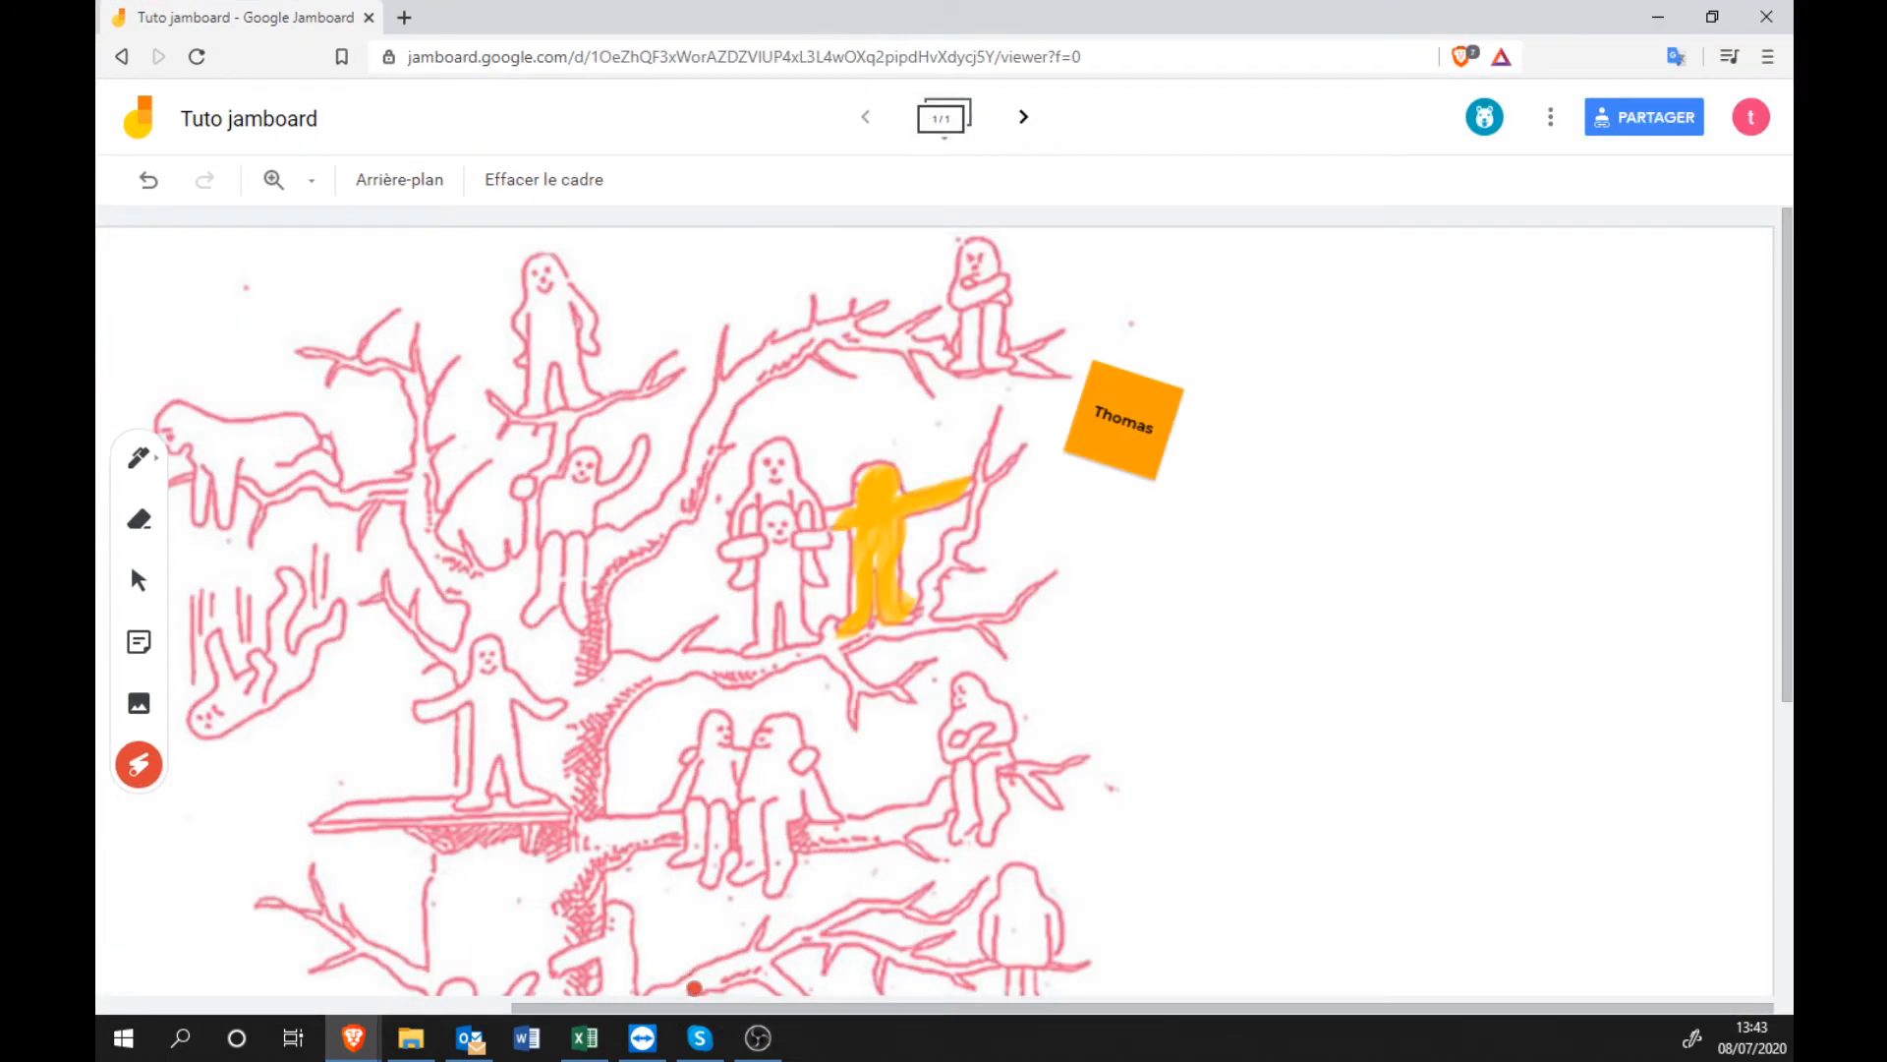
{"action": "left_click_drag", "start_coordinate": [694, 1008], "coordinate": [509, 1009]}
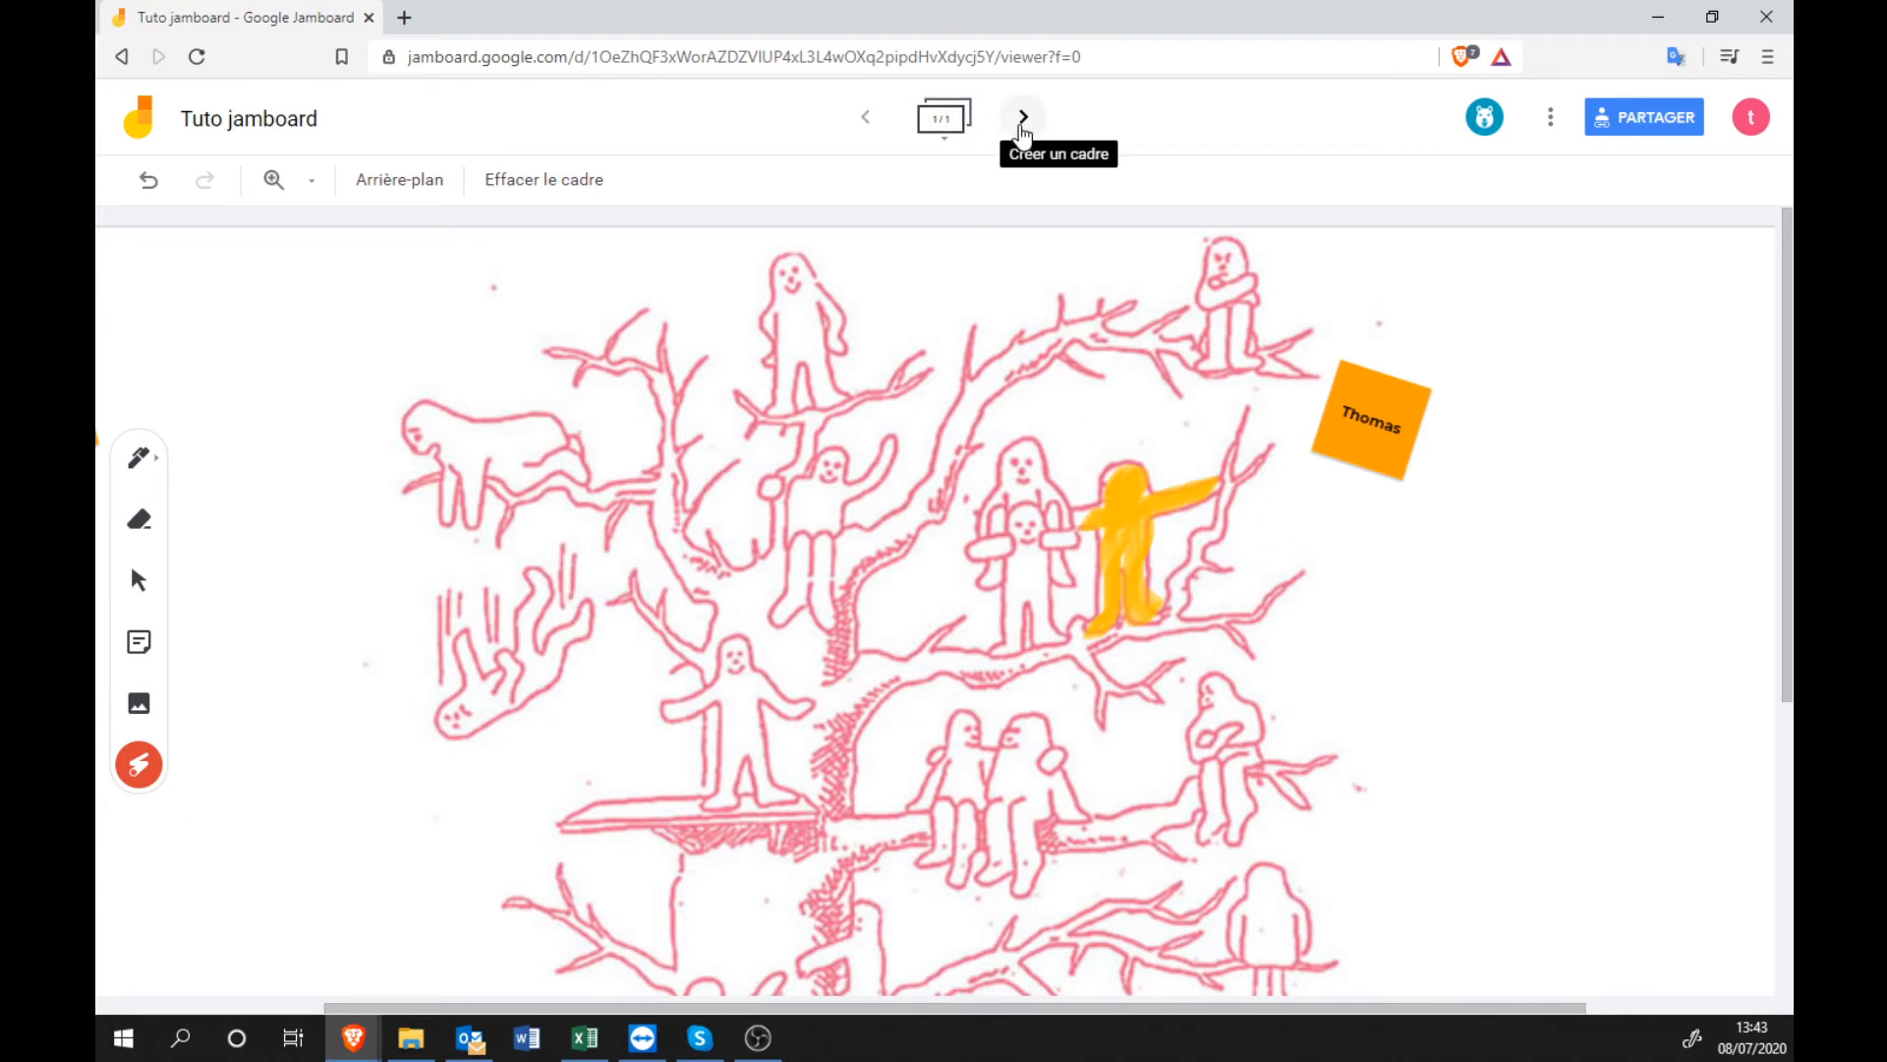
{"action": "left_click", "coordinate": [1023, 120]}
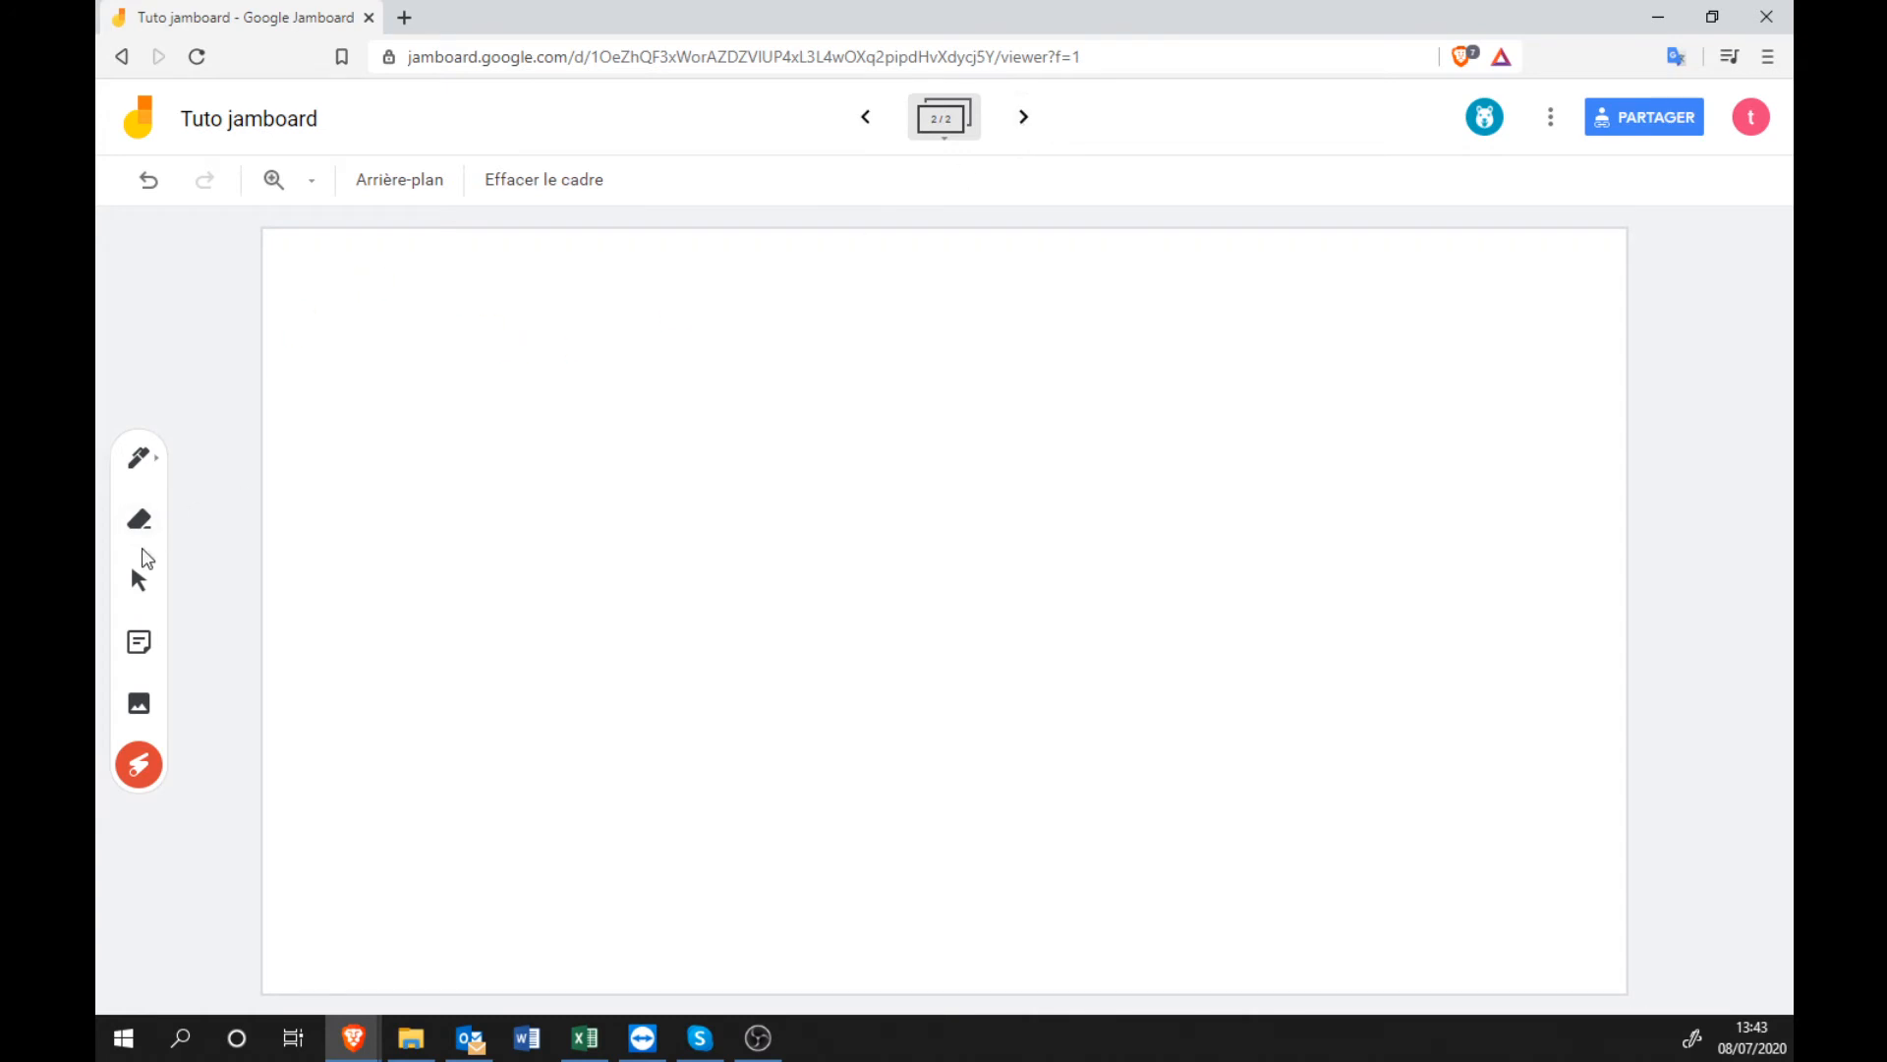
{"action": "left_click", "coordinate": [865, 119]}
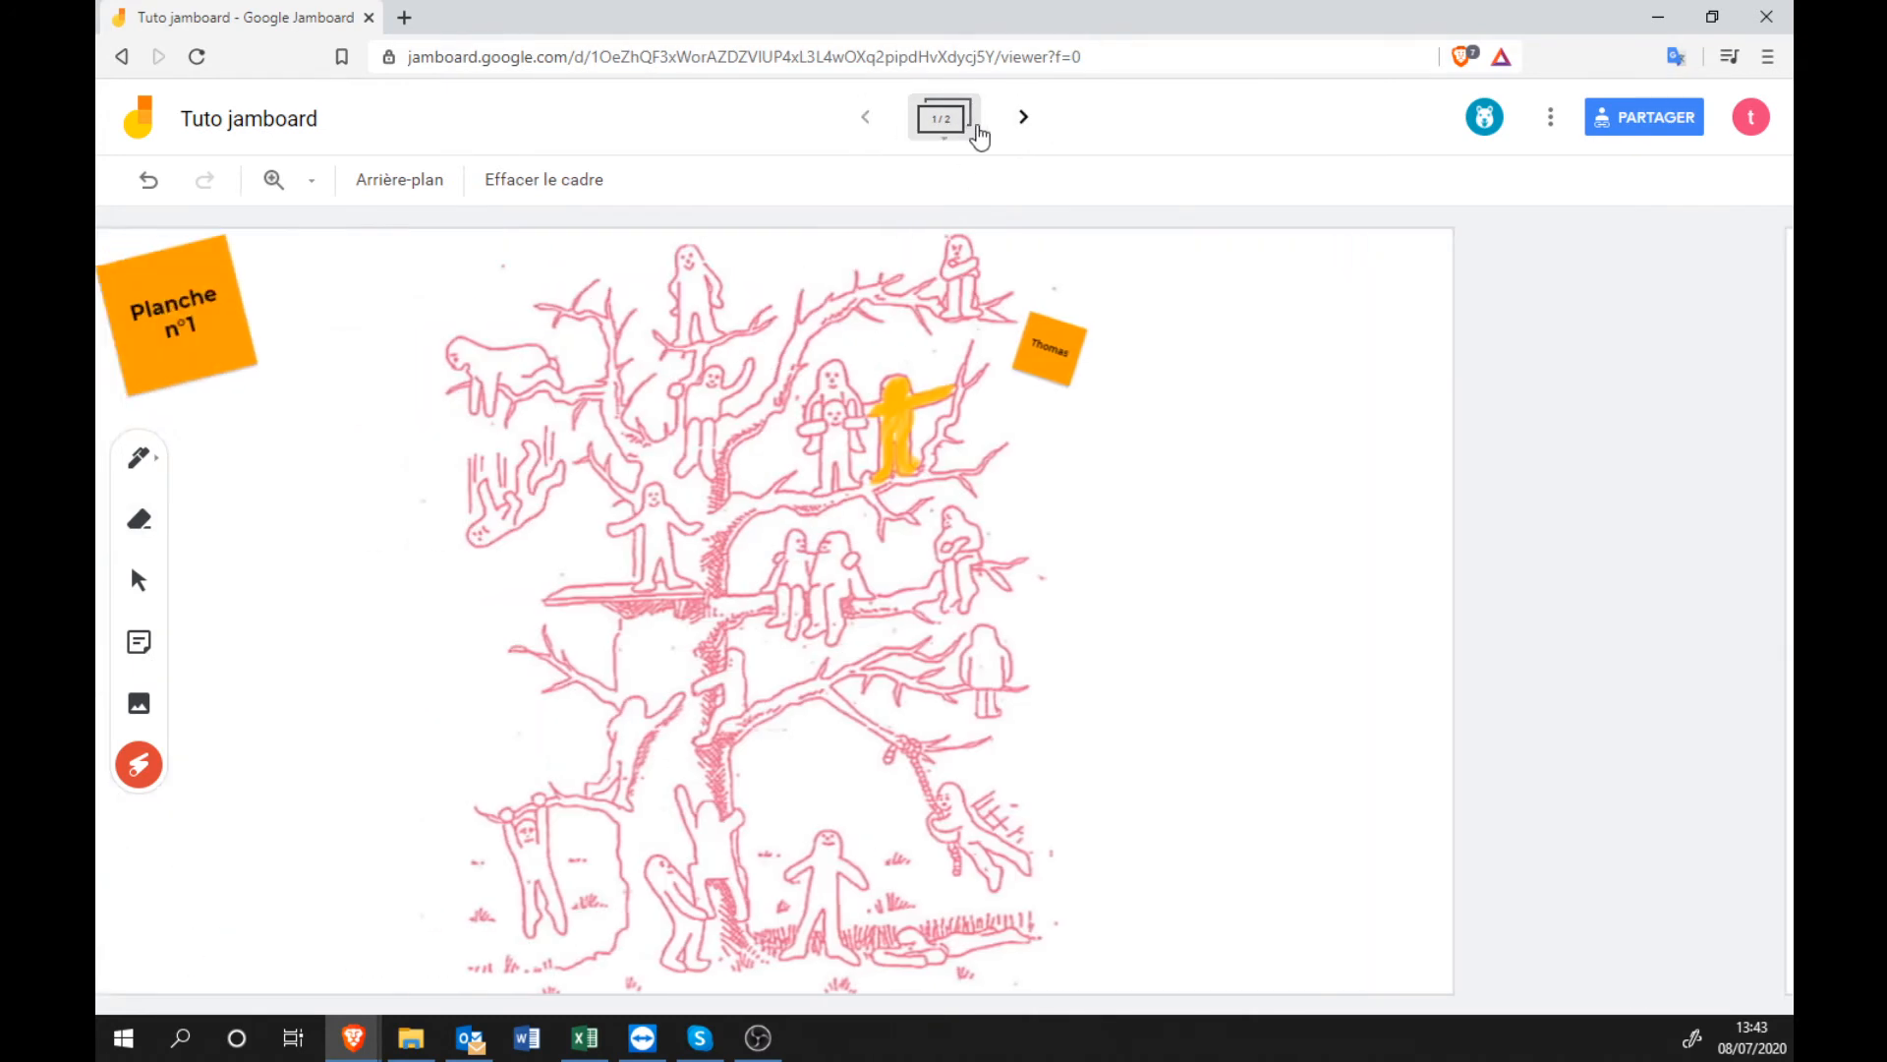
{"action": "left_click", "coordinate": [1023, 118]}
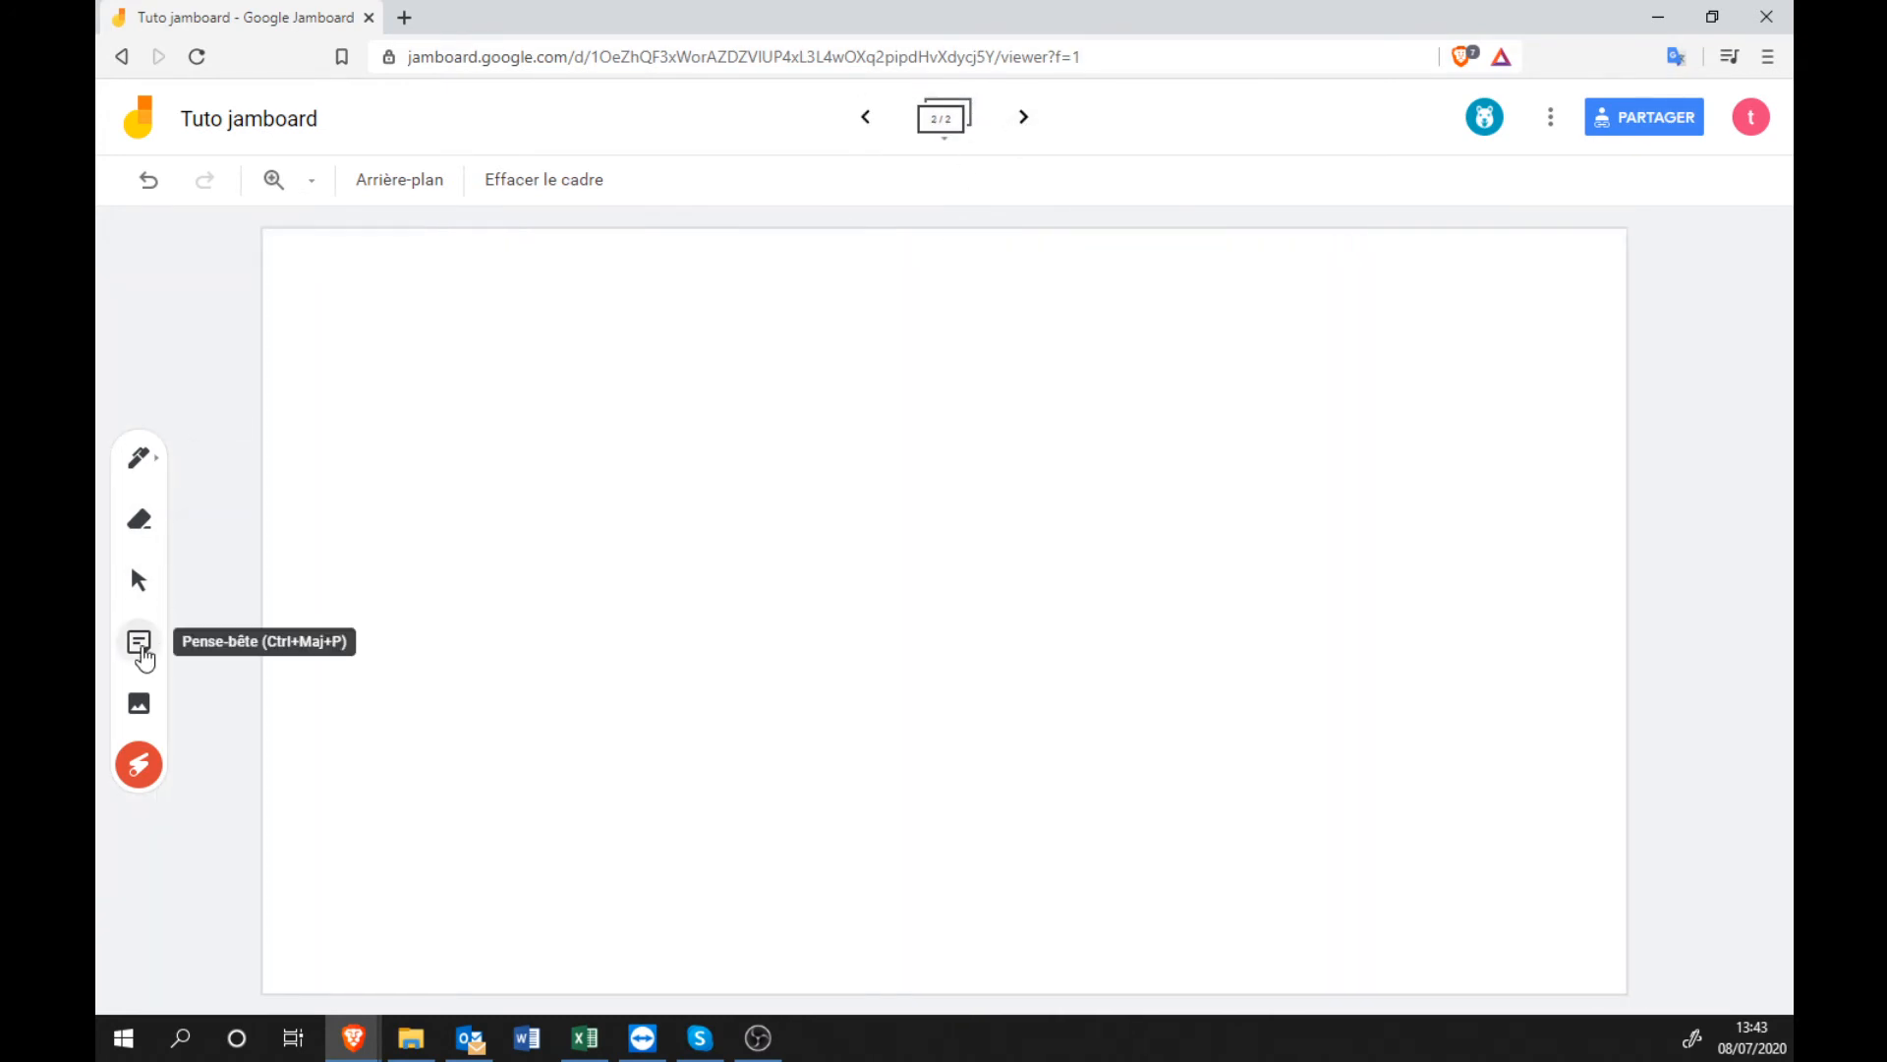
Add an orange 'Planche n°2' sticky note, tilt it, and place it top-left.
{"action": "left_click", "coordinate": [141, 650]}
{"action": "type", "text": "Planche n°2"}
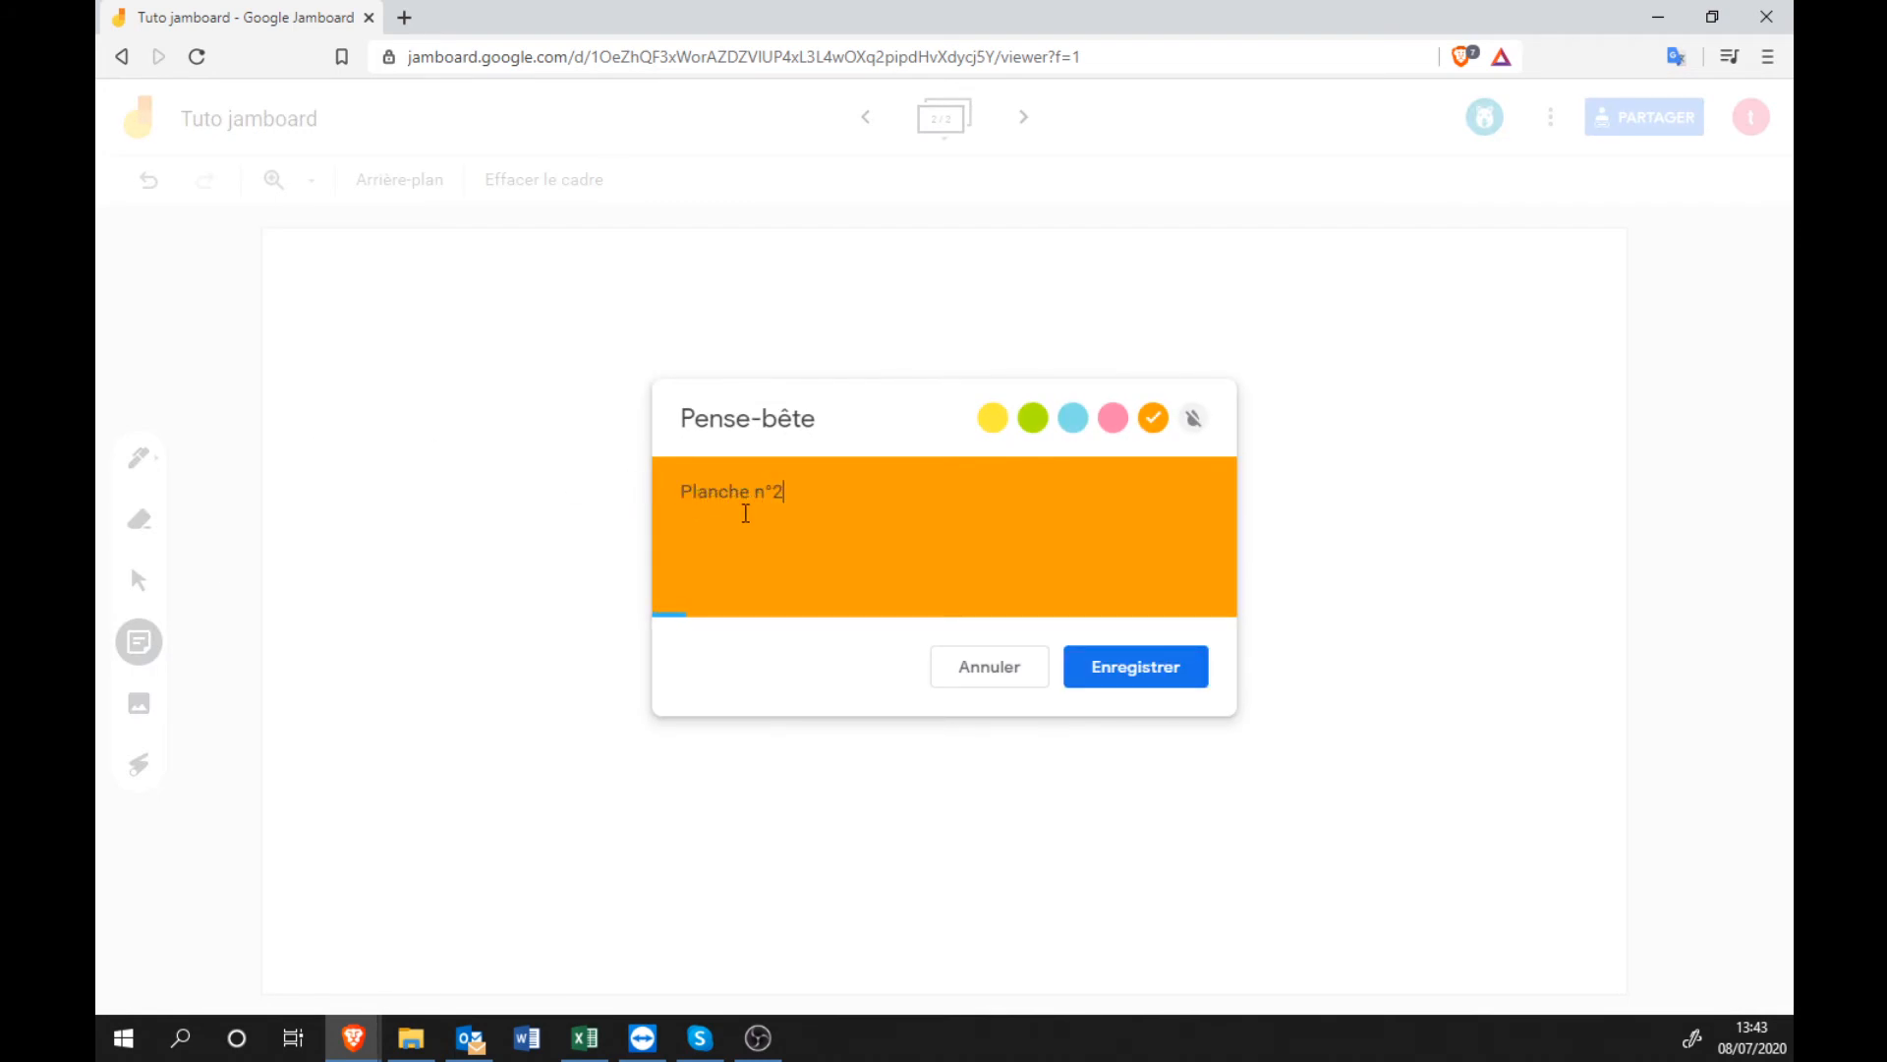
{"action": "left_click", "coordinate": [1137, 671]}
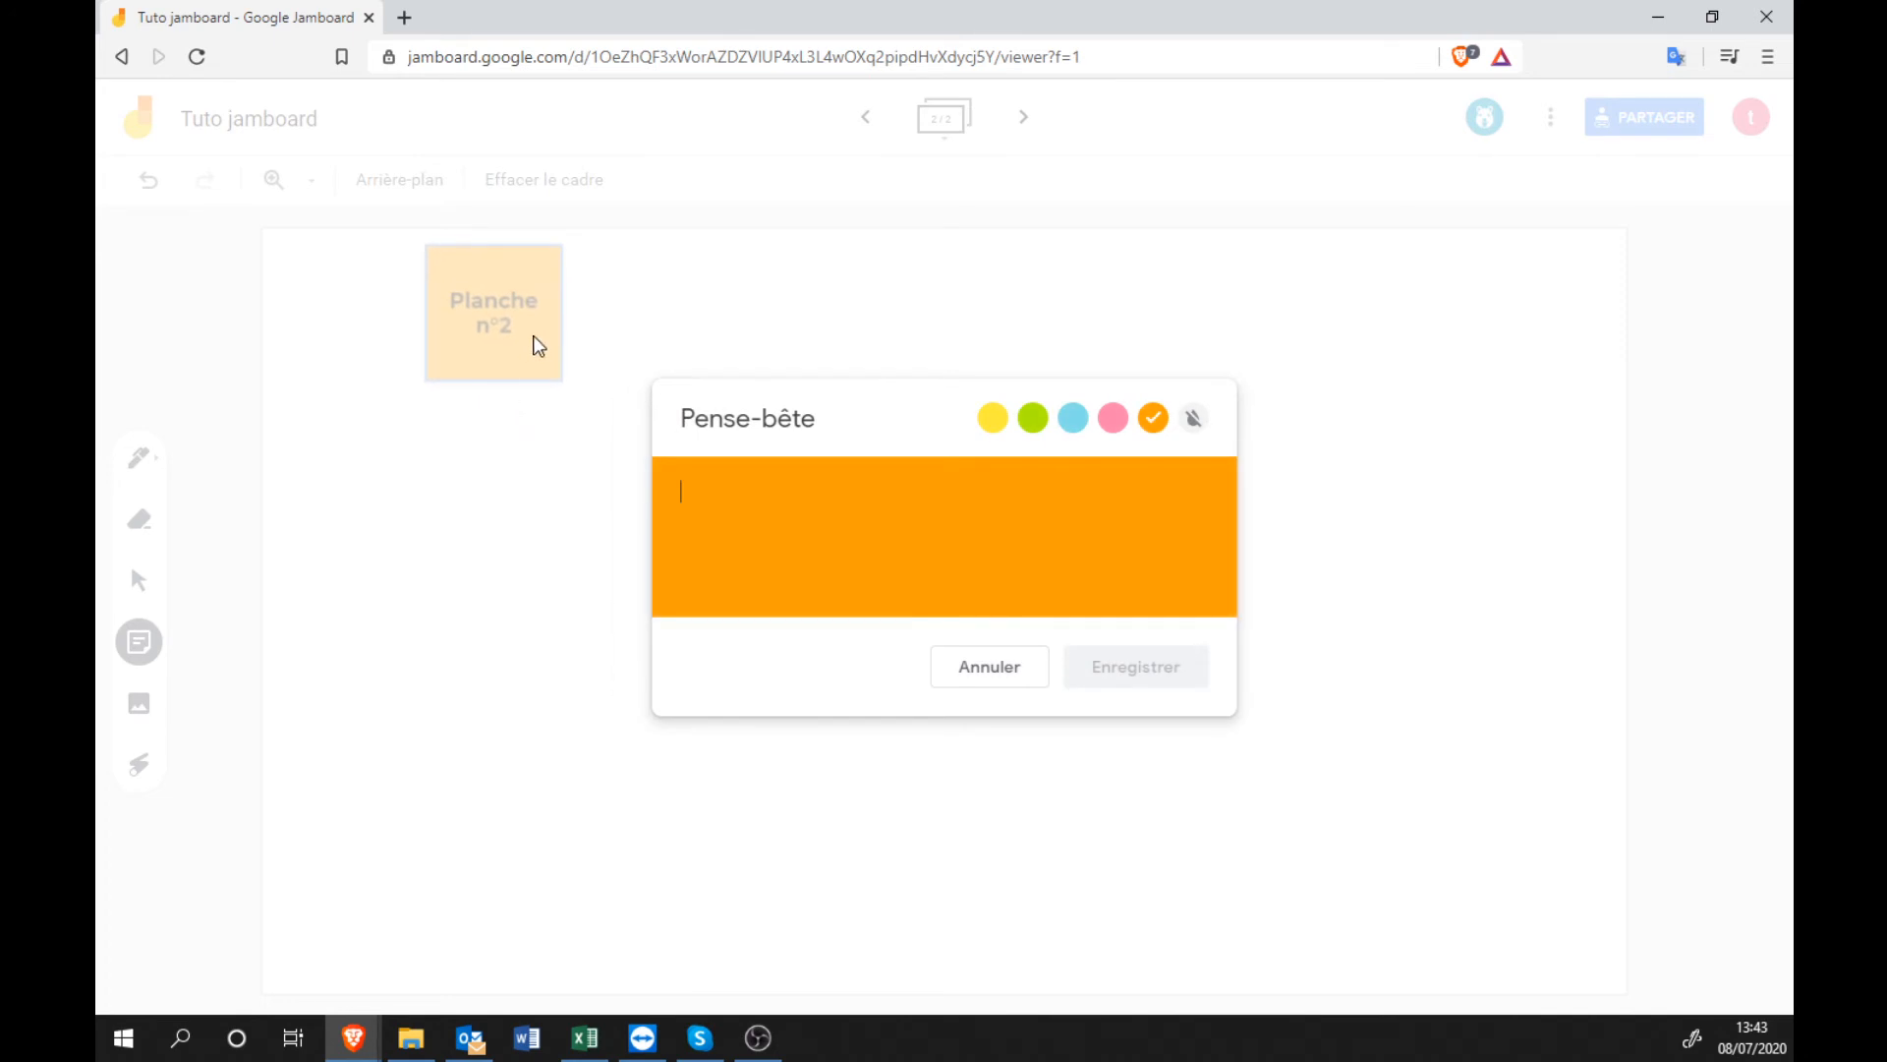
{"action": "left_click", "coordinate": [975, 670]}
{"action": "left_click_drag", "start_coordinate": [471, 344], "coordinate": [398, 385]}
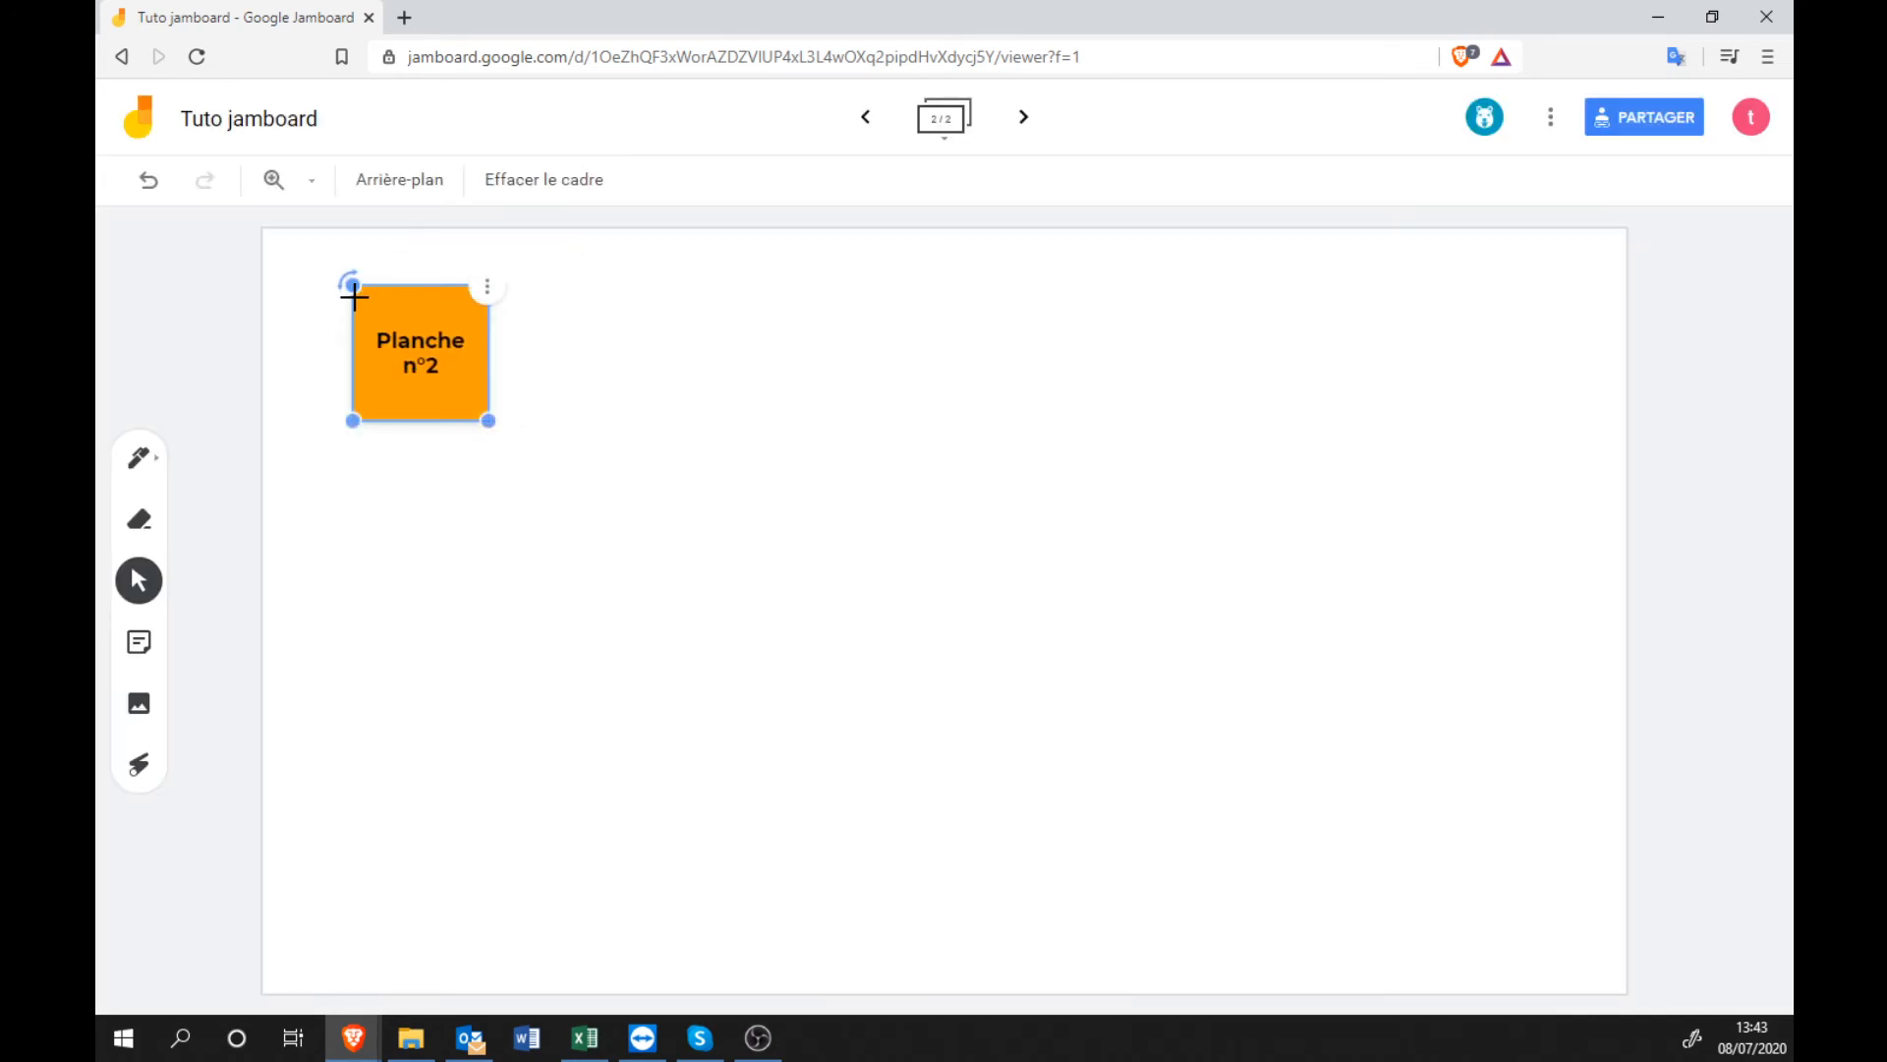
{"action": "left_click_drag", "start_coordinate": [344, 284], "coordinate": [329, 302]}
{"action": "left_click_drag", "start_coordinate": [423, 361], "coordinate": [358, 334]}
Import the pink curve chart picture from the device into the second frame.
{"action": "left_click", "coordinate": [145, 706]}
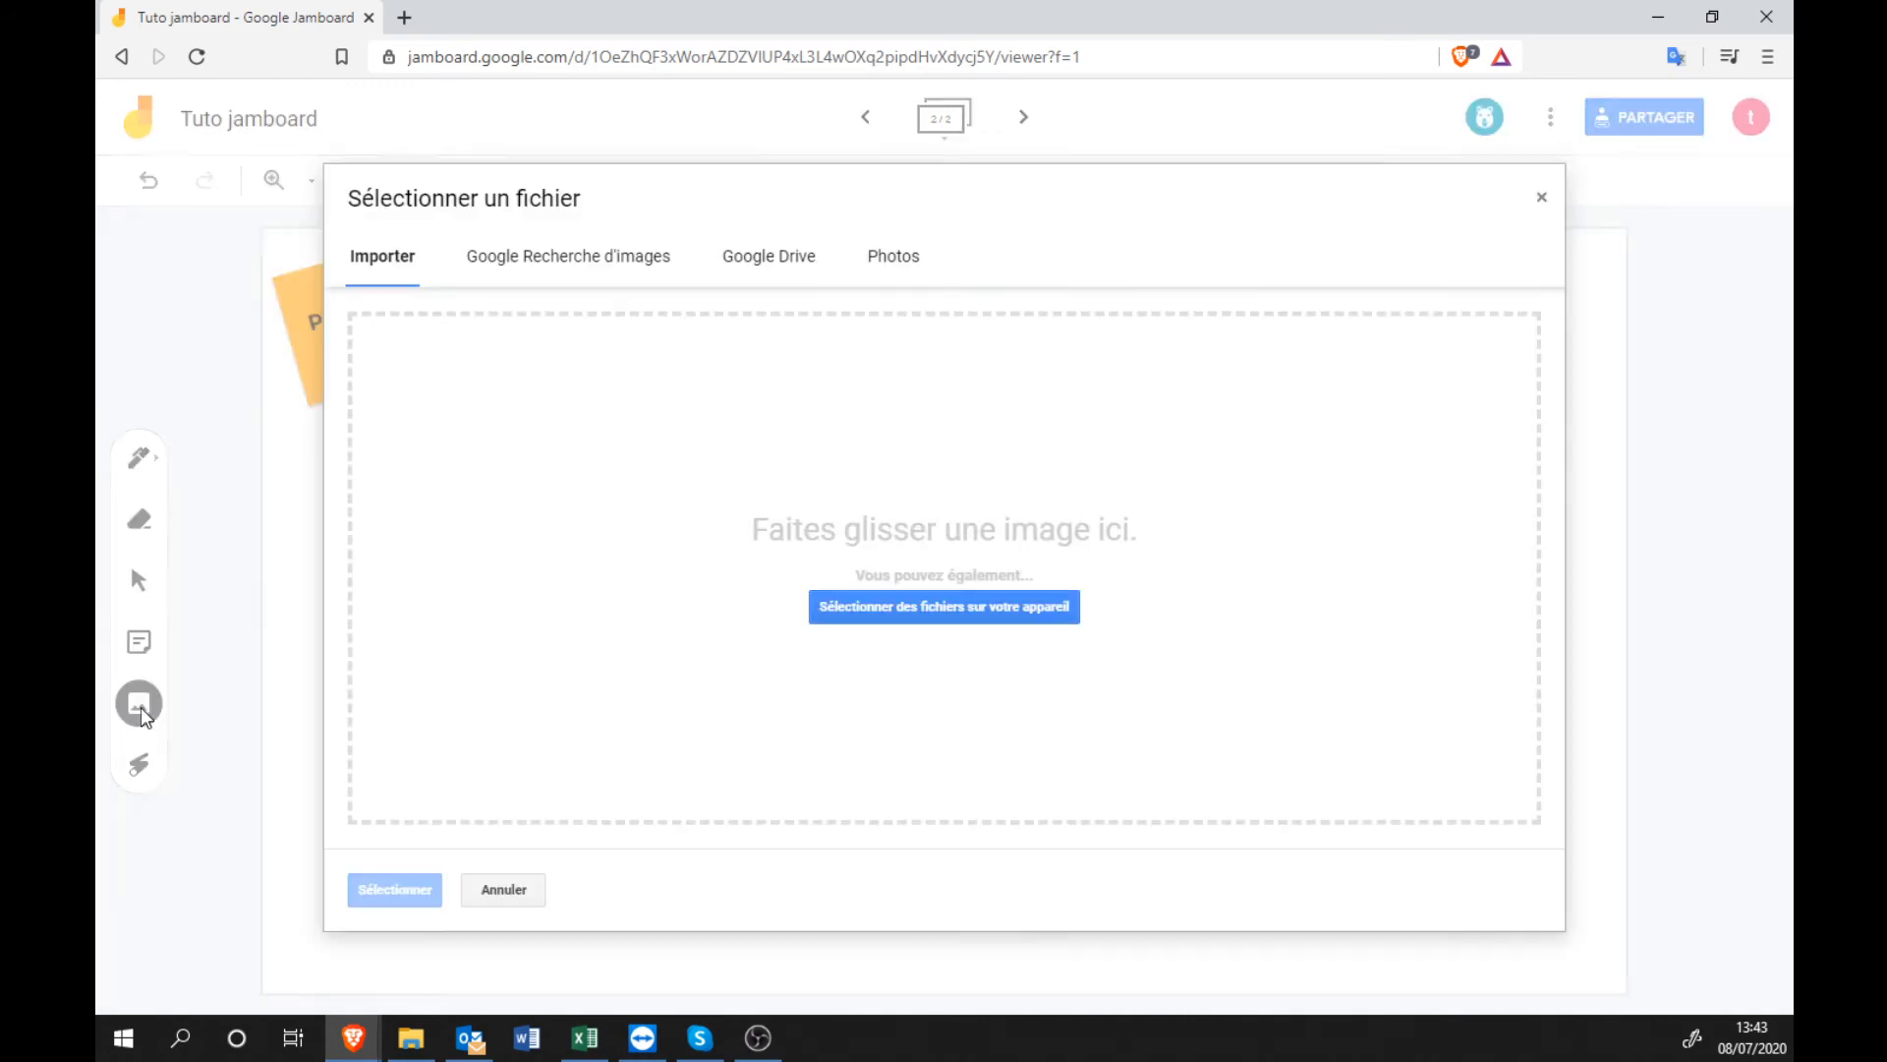
{"action": "left_click", "coordinate": [866, 612]}
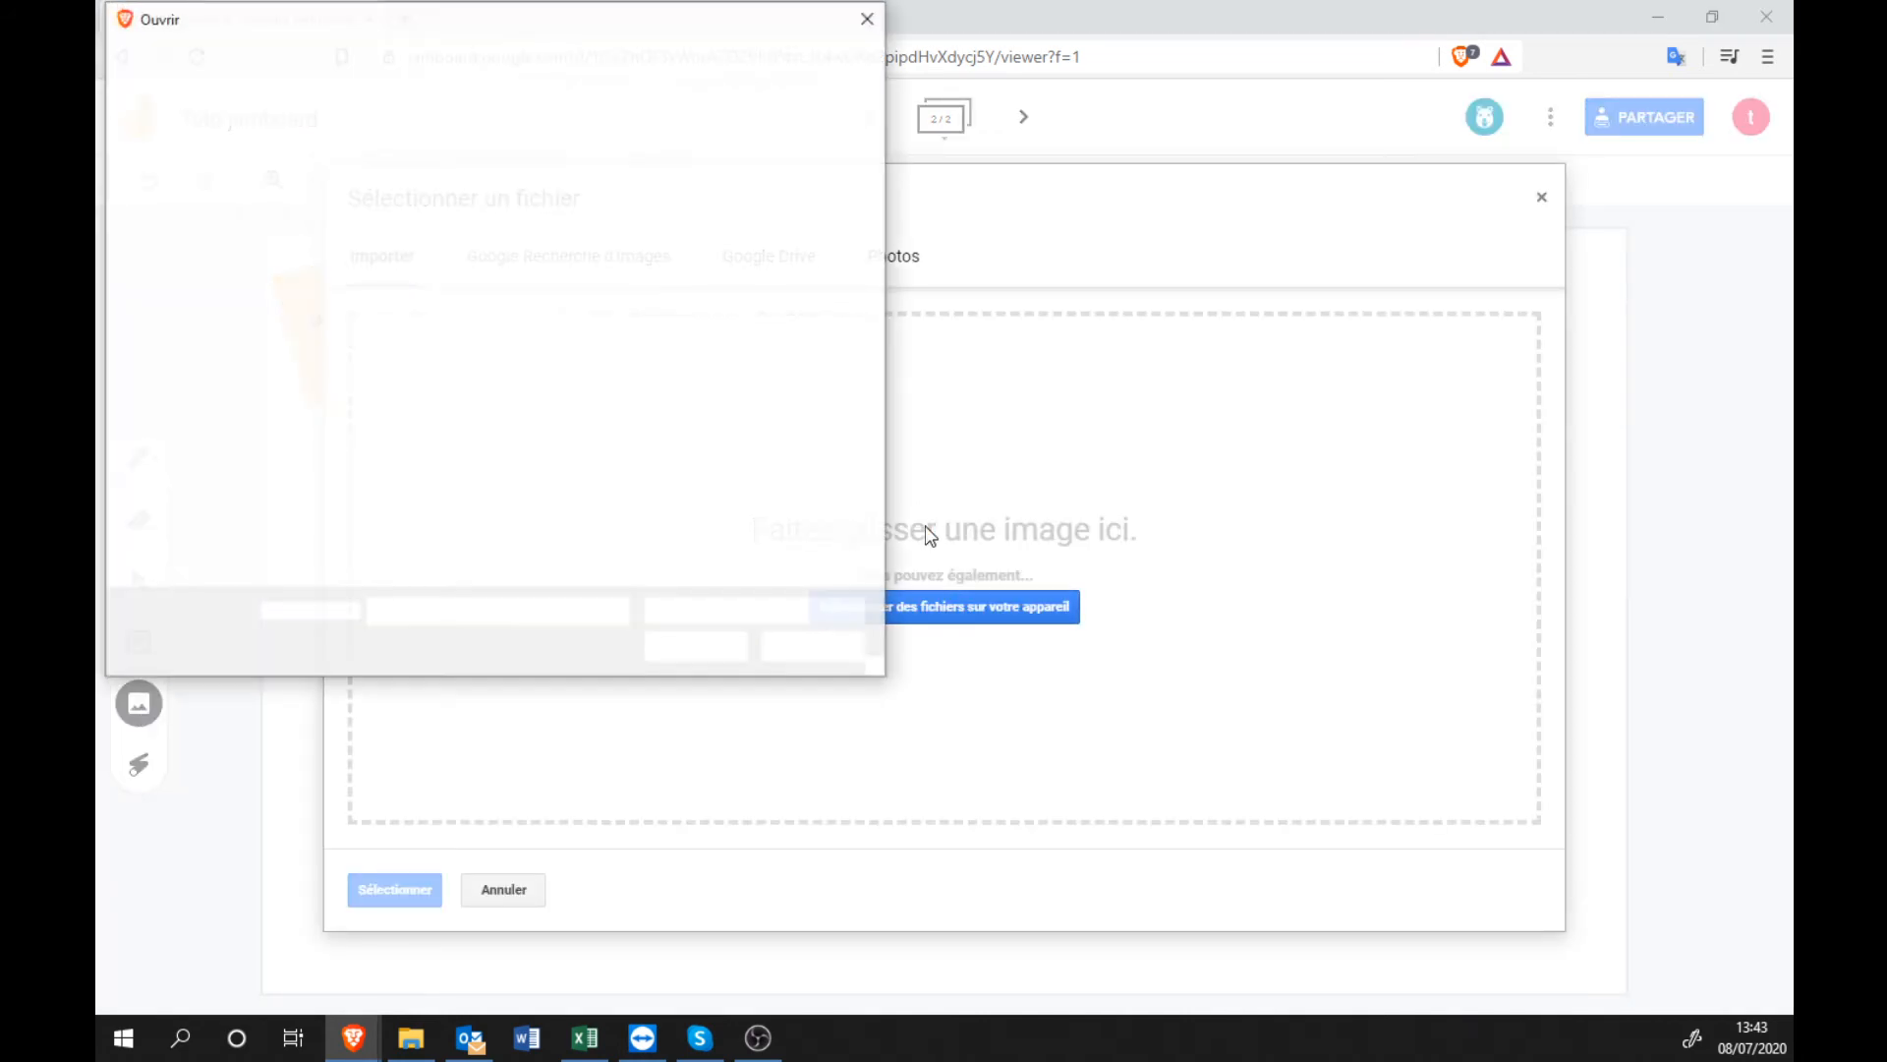
{"action": "double_click", "coordinate": [673, 201]}
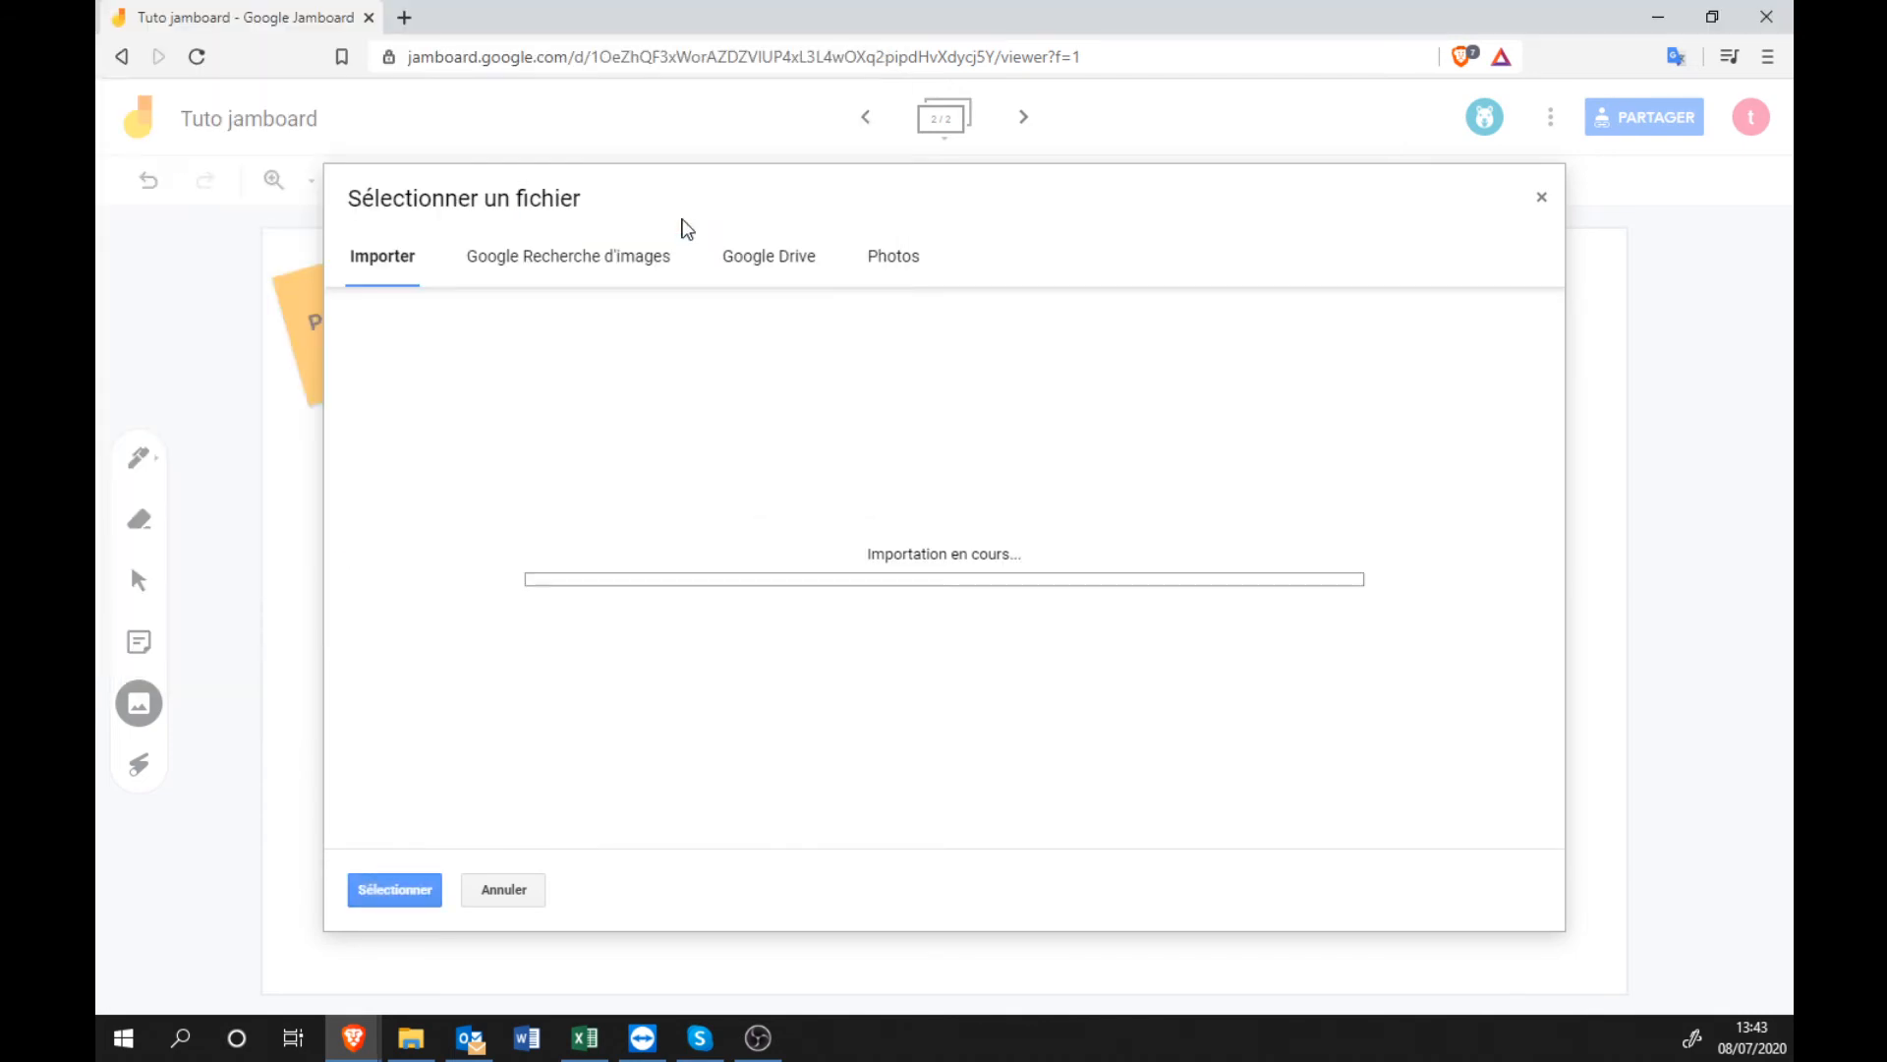